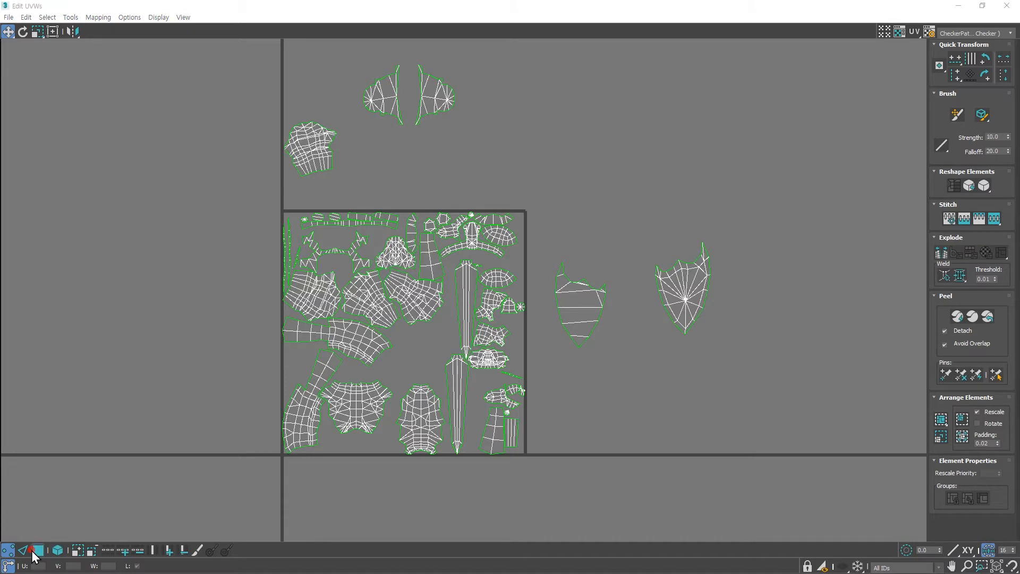
Step: Switch to polygon selection by whole element and pick individual UV shells, including a long blade-shaped one
left_click(35, 551)
left_click(58, 550)
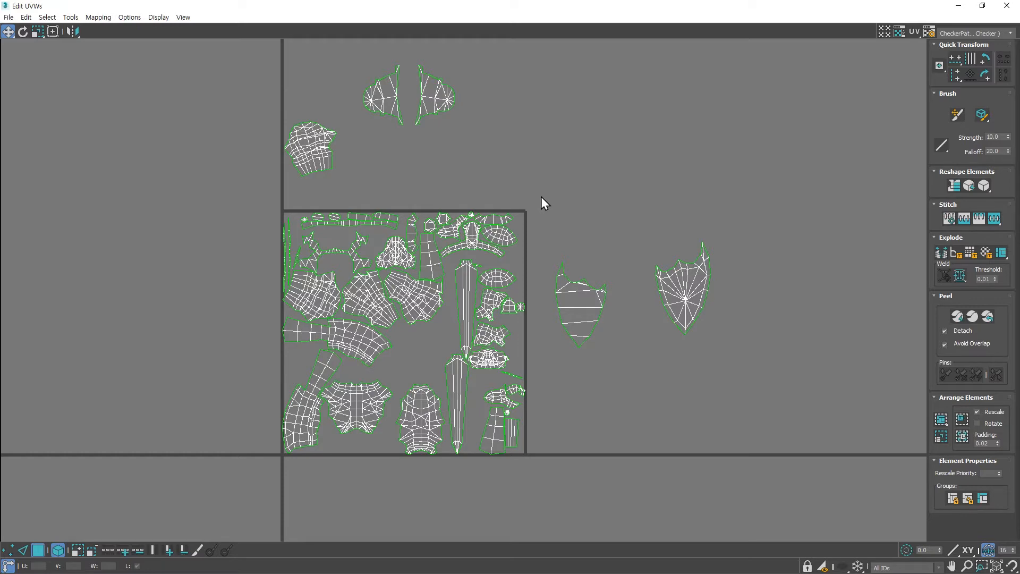
scroll(485, 371, "up", 6)
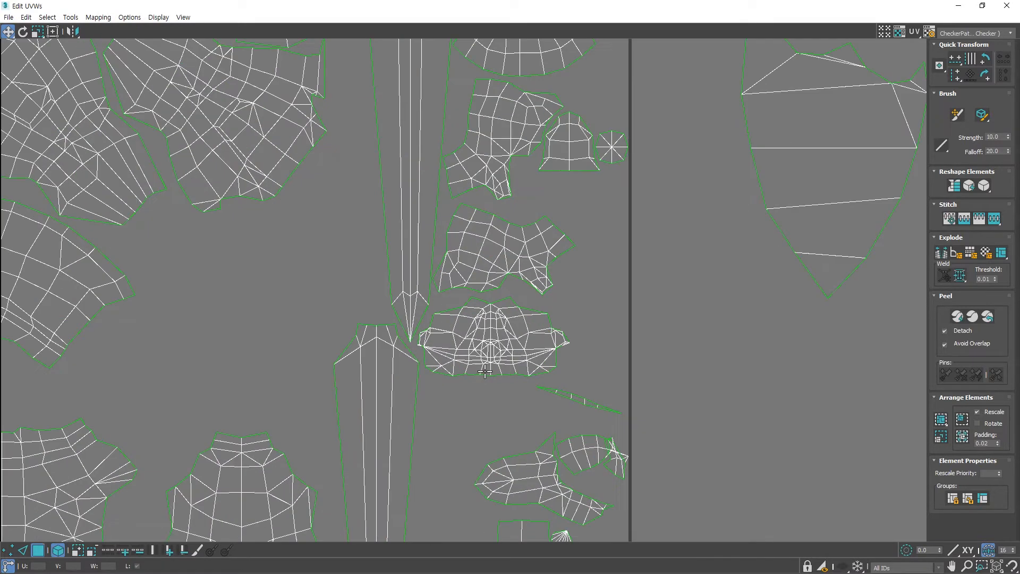
left_click(478, 353)
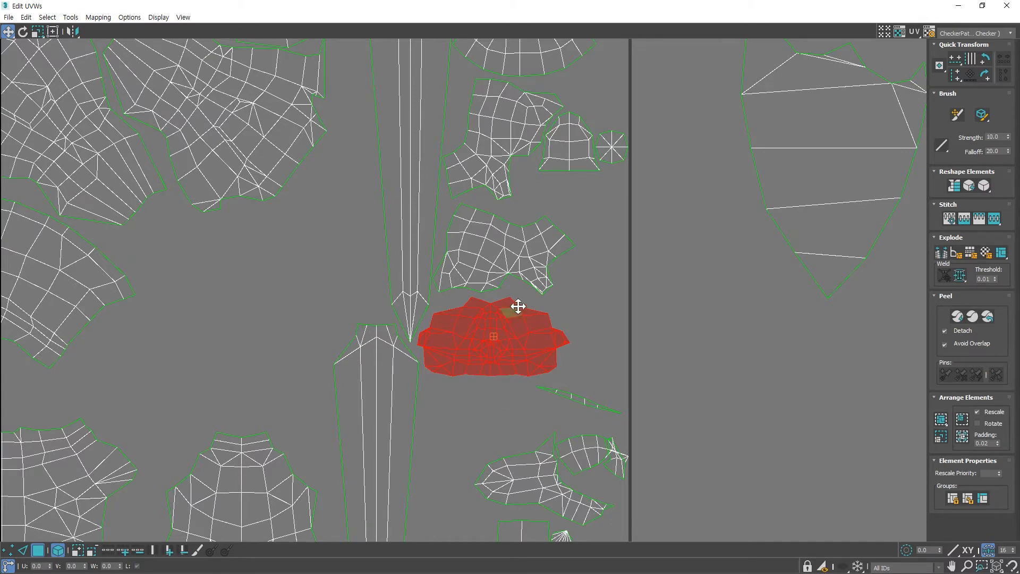
middle_click_drag(537, 272, 548, 313)
scroll(371, 307, "down", 5)
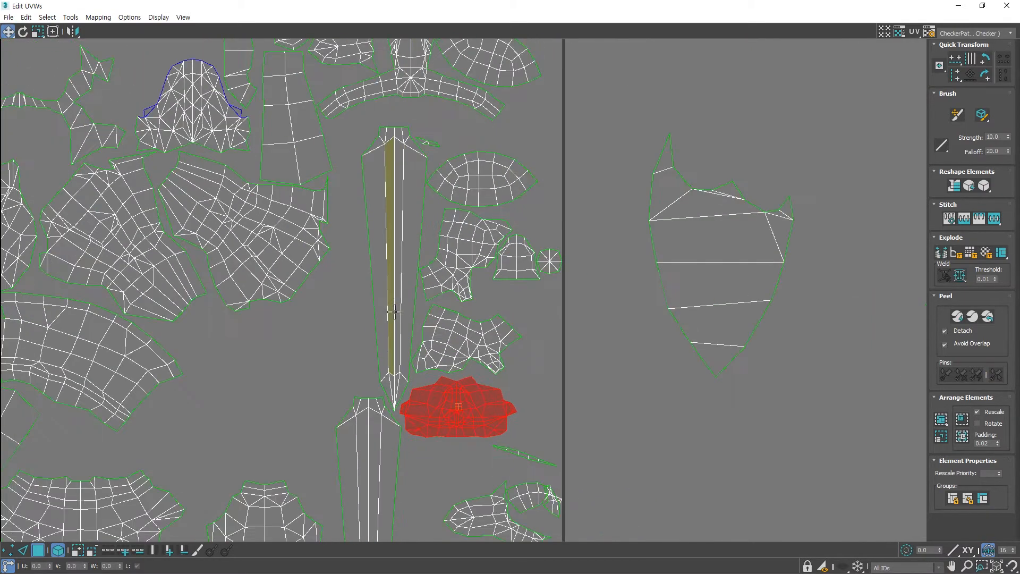
left_click(367, 293)
scroll(391, 357, "down", 2)
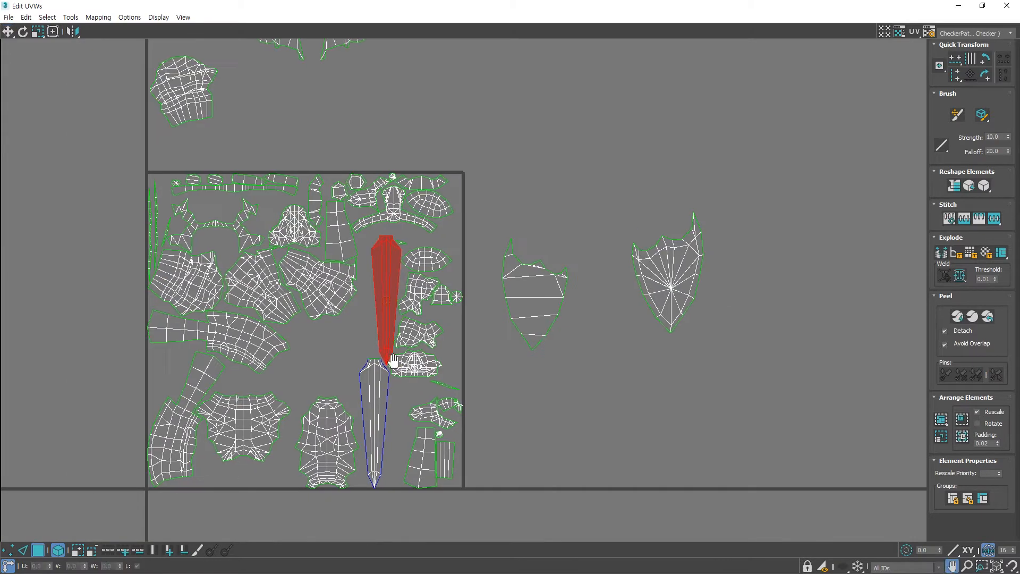
middle_click_drag(391, 358, 419, 337)
Step: Select all UV shells inside the tile, rotate them together by about 180 degrees, and clear the selection
left_click(499, 140)
left_click_drag(506, 138, 107, 513)
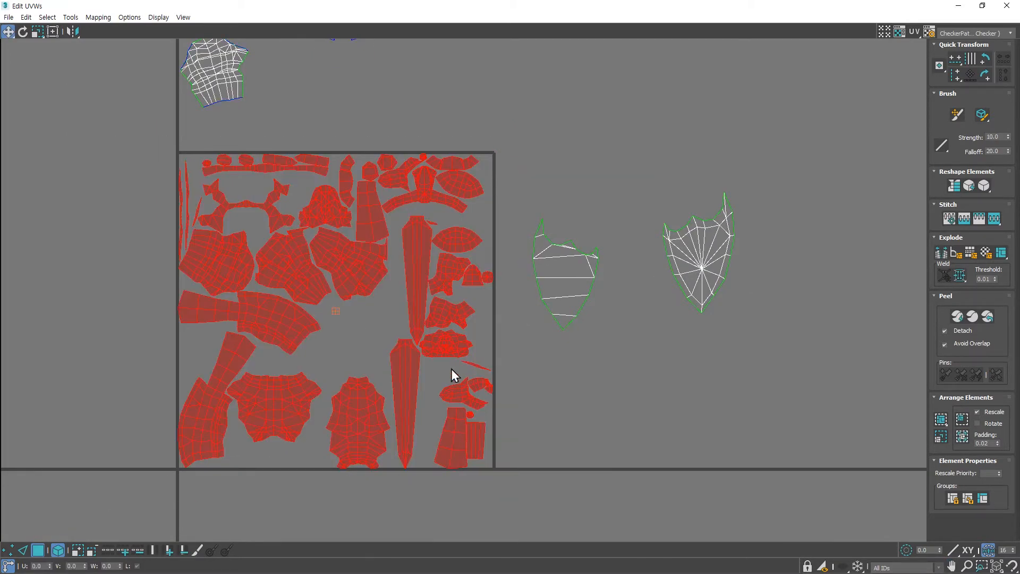
key("e")
left_click_drag(455, 346, 234, 276)
left_click(579, 387)
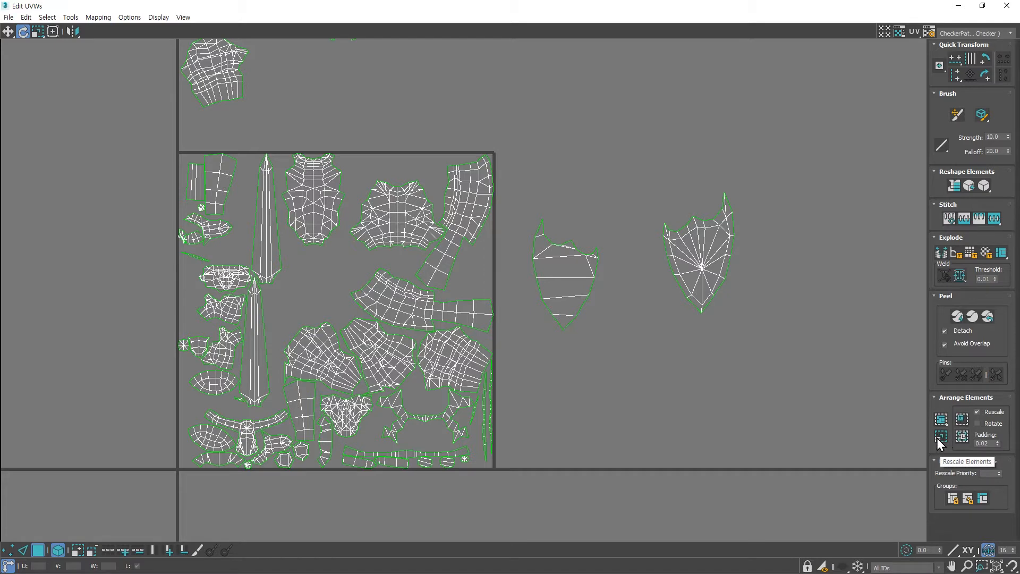
Step: Try filling the tile with all UV shells using Pack Custom, and undo the packing
left_click(941, 420)
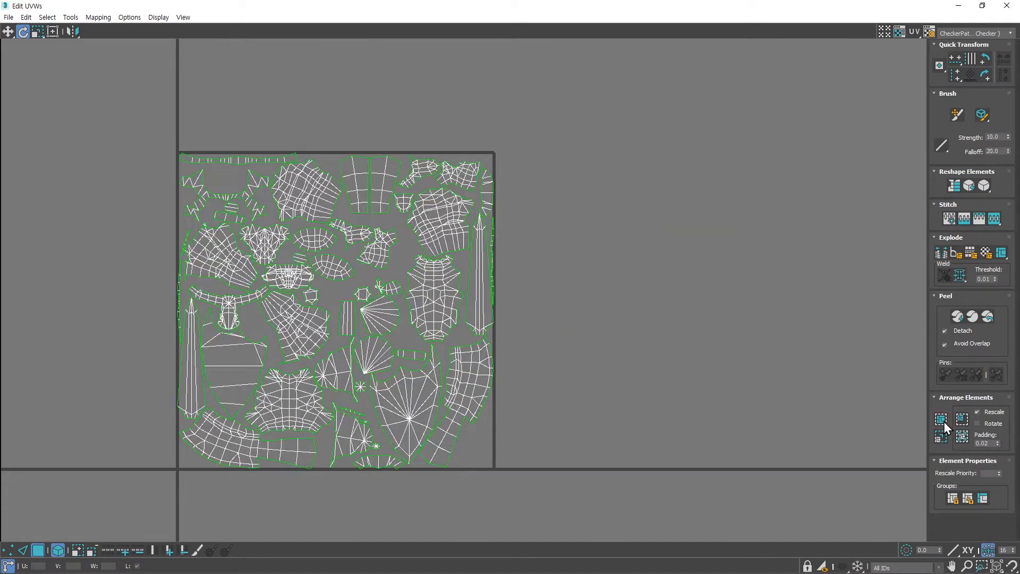
middle_click_drag(609, 364, 665, 381)
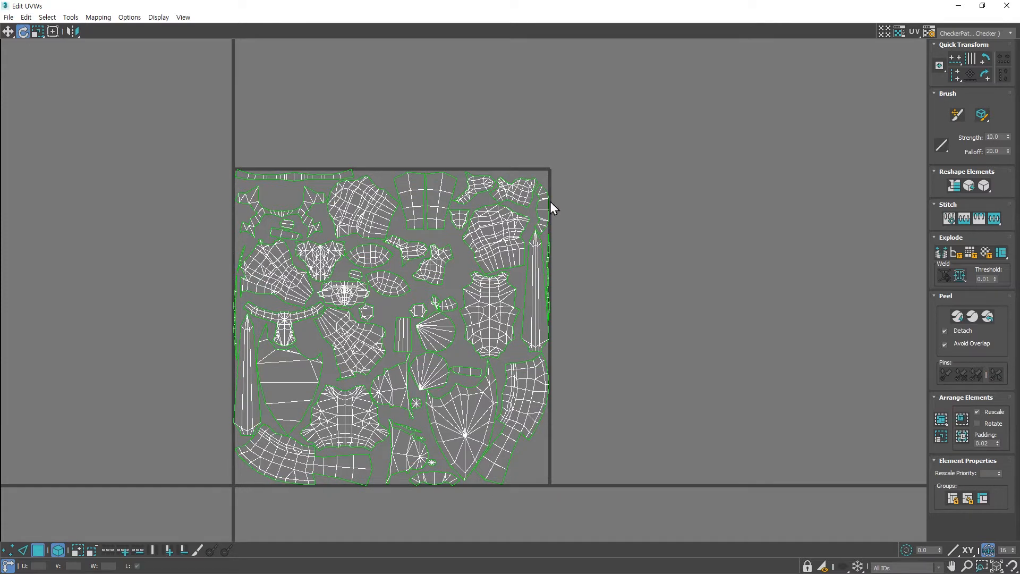
key("ctrl+z")
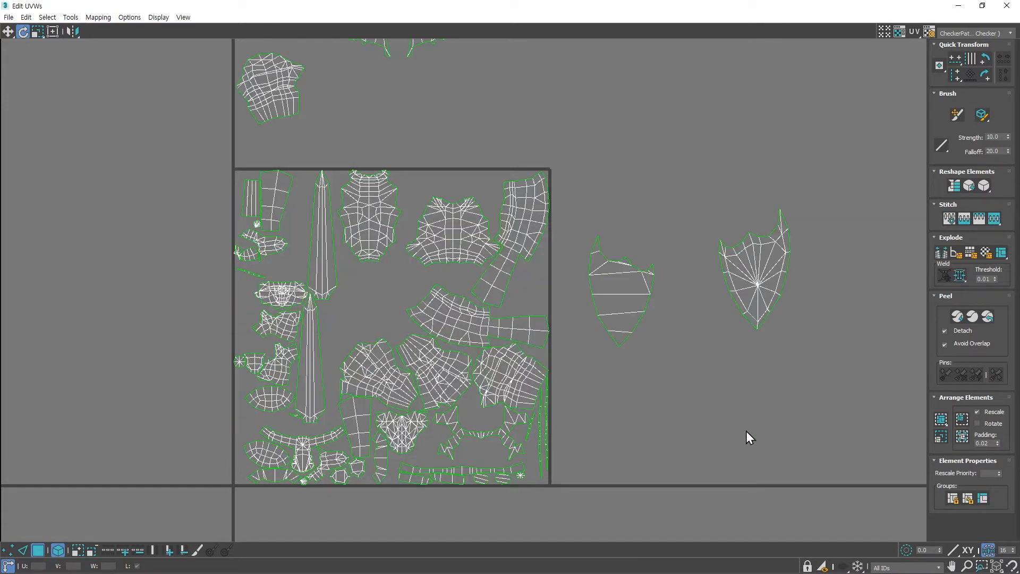
Step: Try arranging all UV shells with Pack Together, and undo the packing
left_click(963, 419)
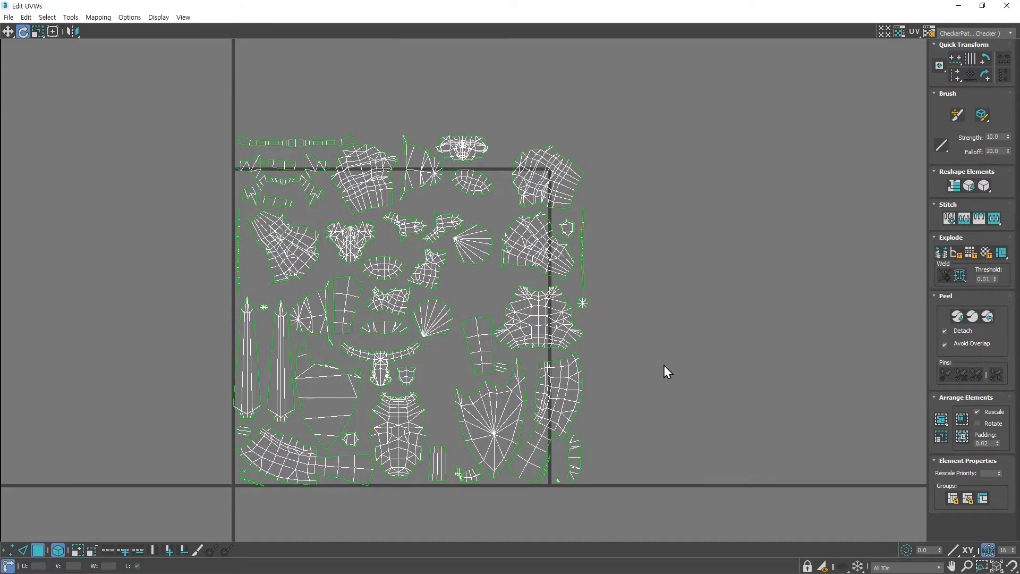
scroll(662, 367, "down", 2)
middle_click_drag(660, 349, 632, 350)
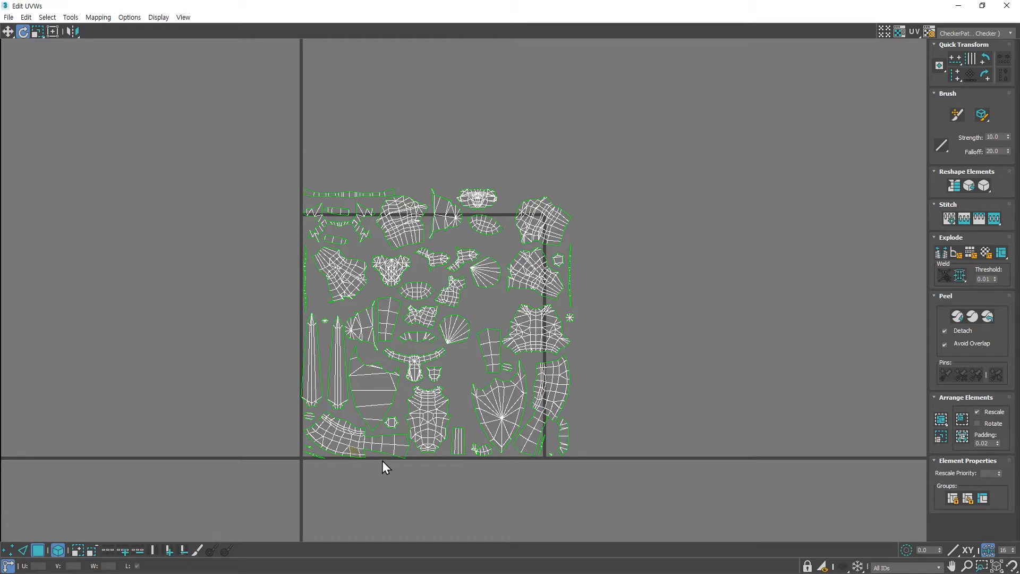
key("ctrl+z")
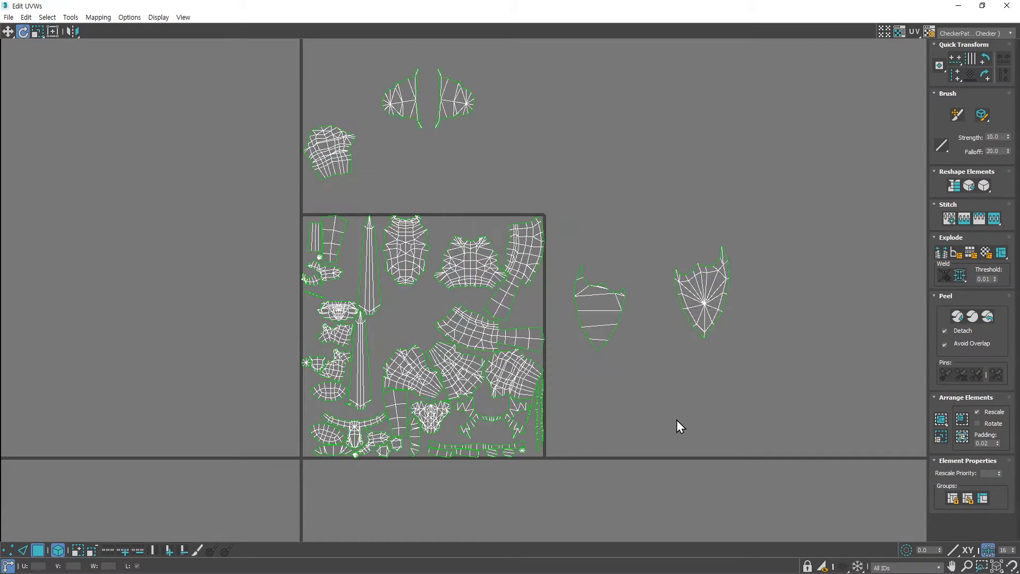
Step: Try Pack Custom and Pack Together on only the two shield-shaped shells outside the tile, undoing each one
left_click_drag(766, 389, 566, 243)
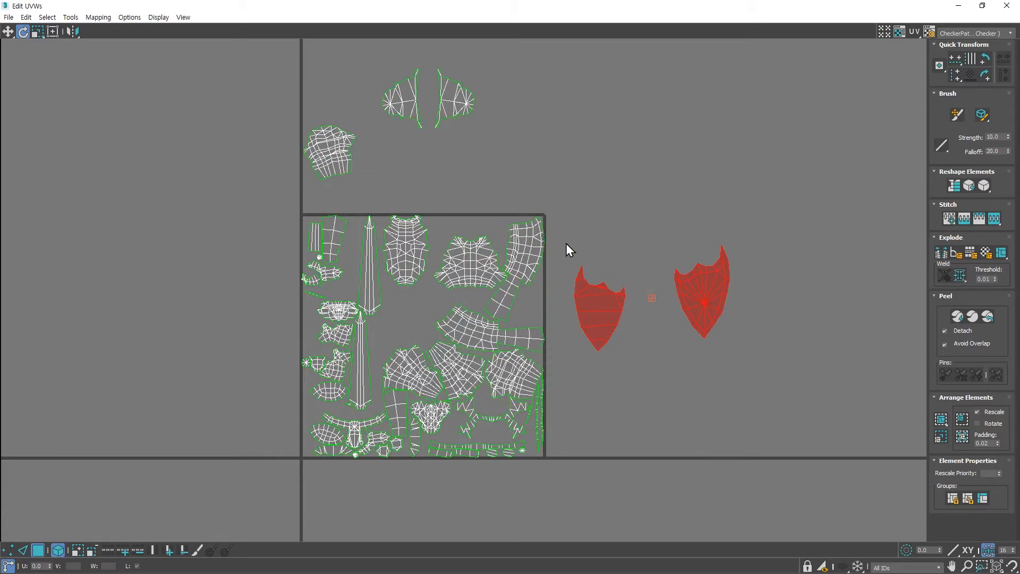
left_click(940, 419)
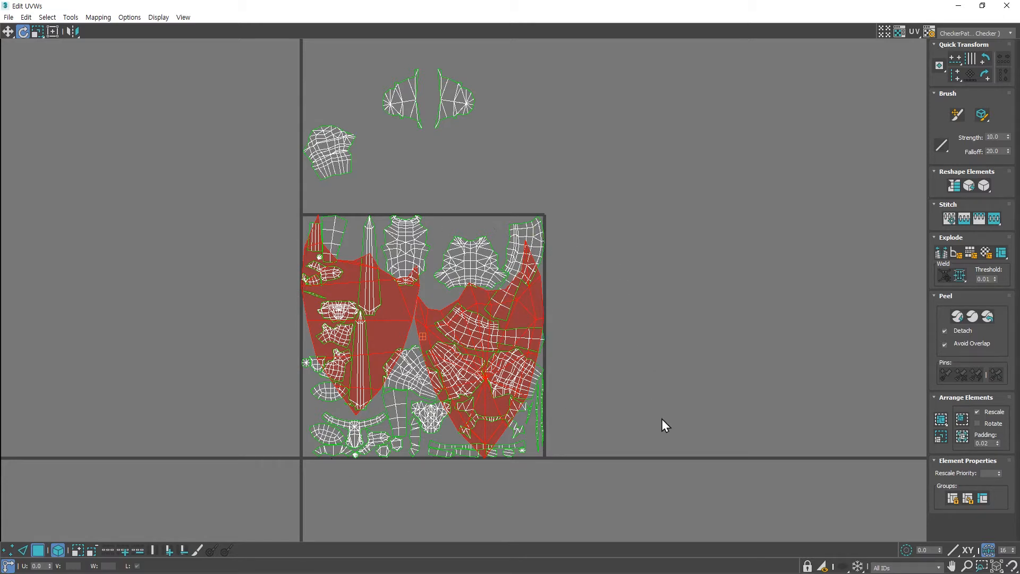
key("ctrl+z")
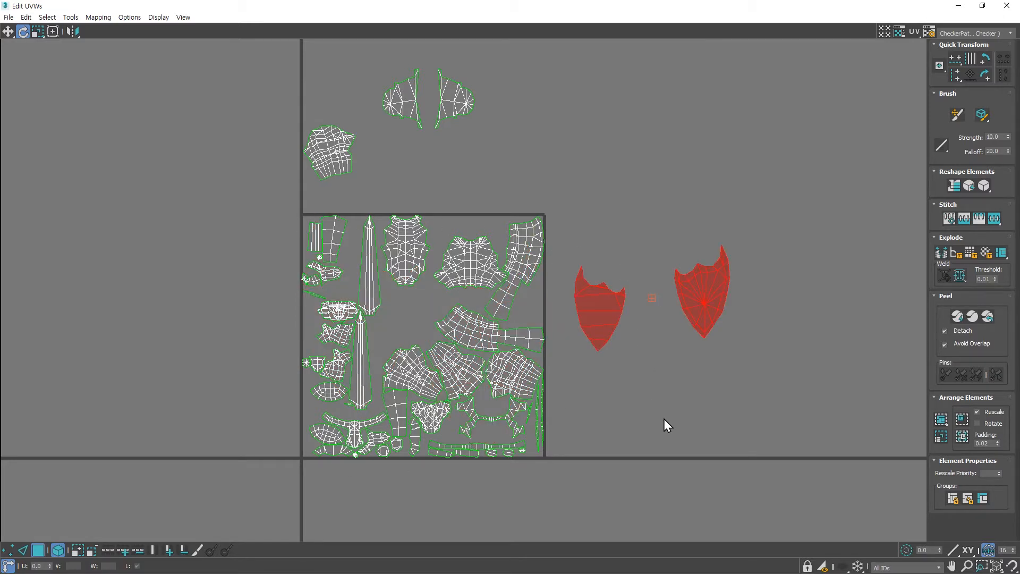
left_click(961, 425)
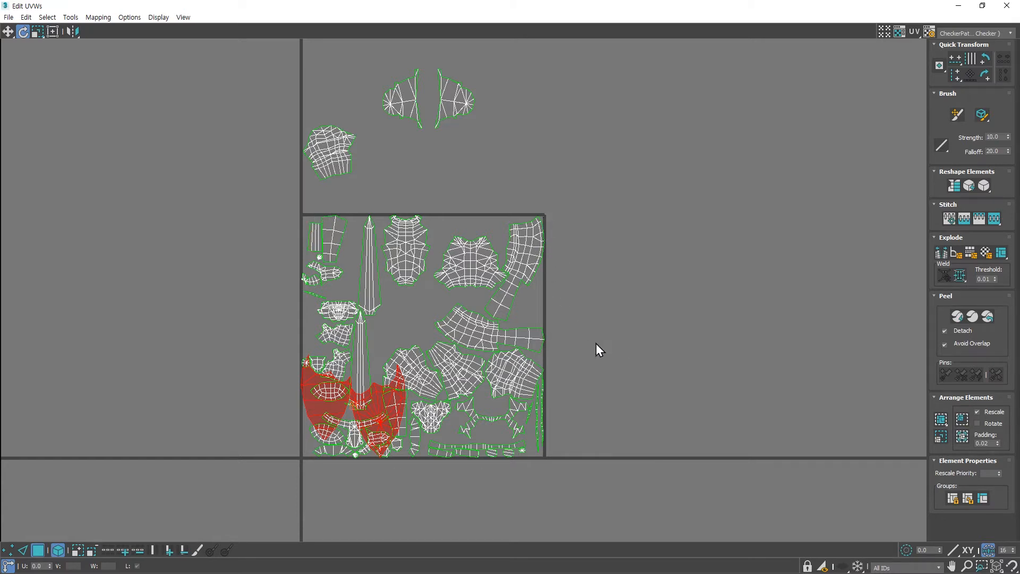
key("ctrl+z")
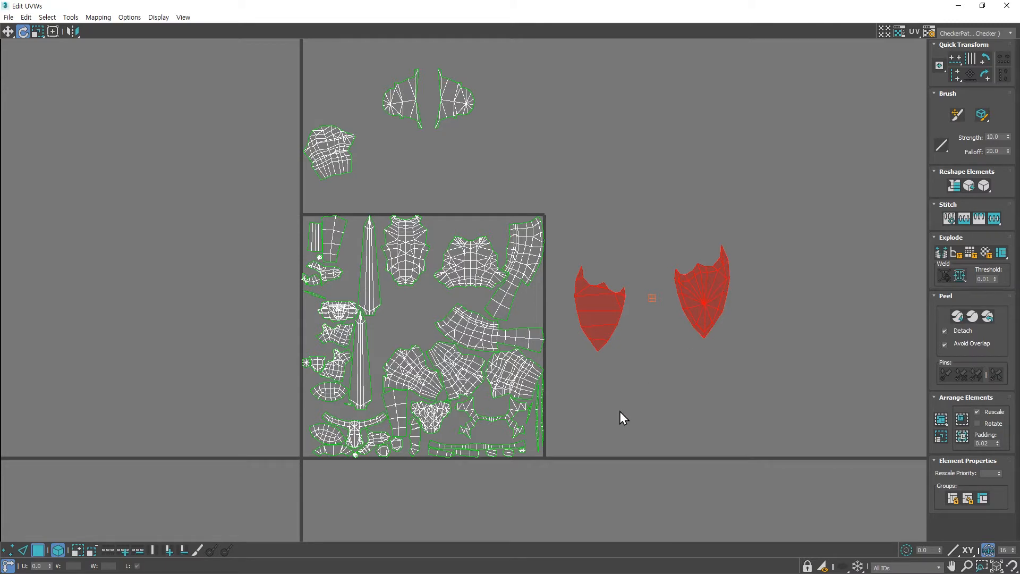
Step: Try scaling all UV shells down to less than half size and arranging them with Pack Together
left_click_drag(765, 75, 218, 500)
key("r")
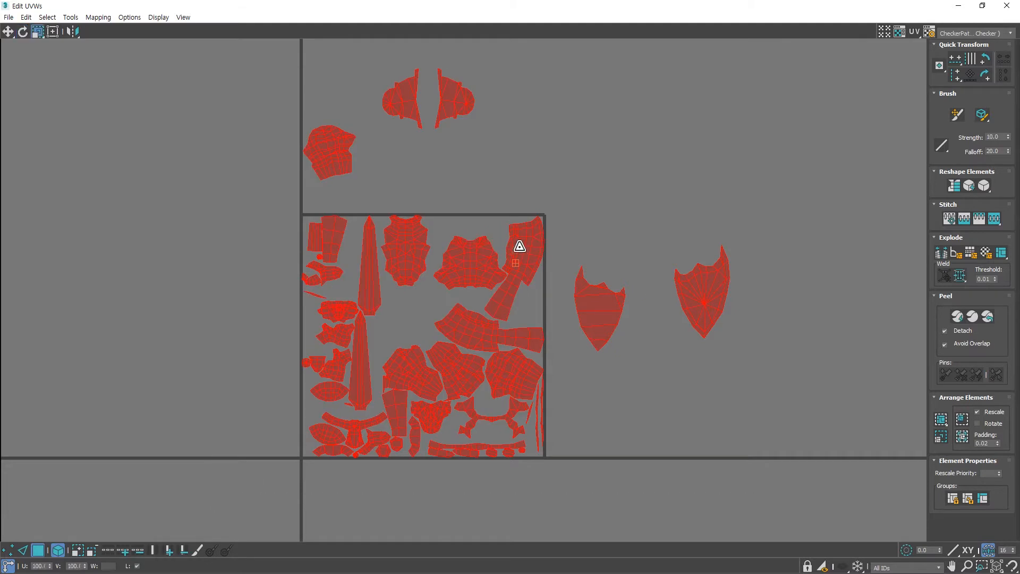
left_click_drag(519, 244, 466, 312)
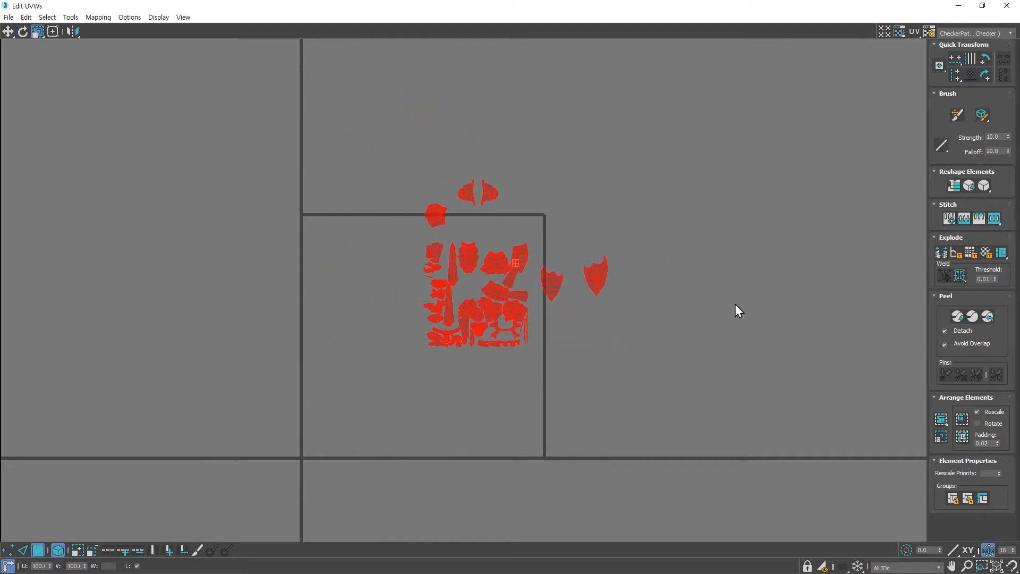
left_click(961, 421)
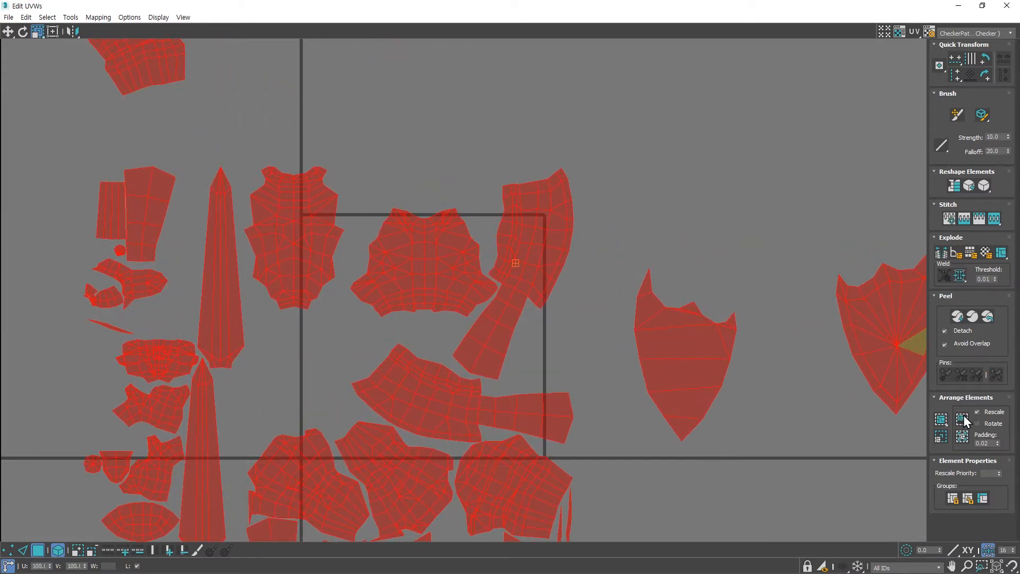
Step: Try Pack Together on the enlarged UV shells, undo the packing and scaling, and deselect everything
left_click(964, 420)
scroll(706, 275, "down", 5)
middle_click_drag(722, 264, 540, 309)
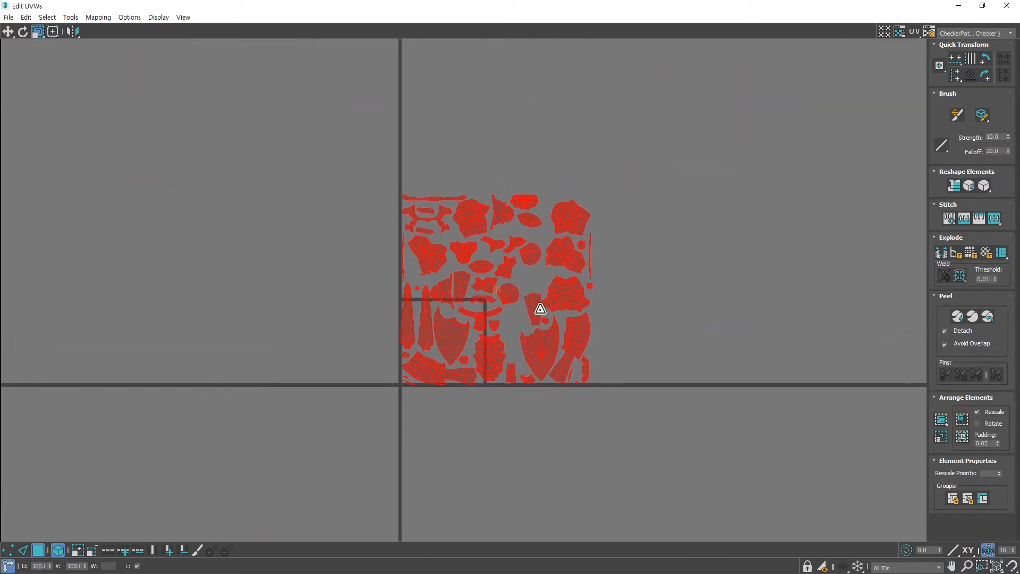
scroll(521, 308, "up", 3)
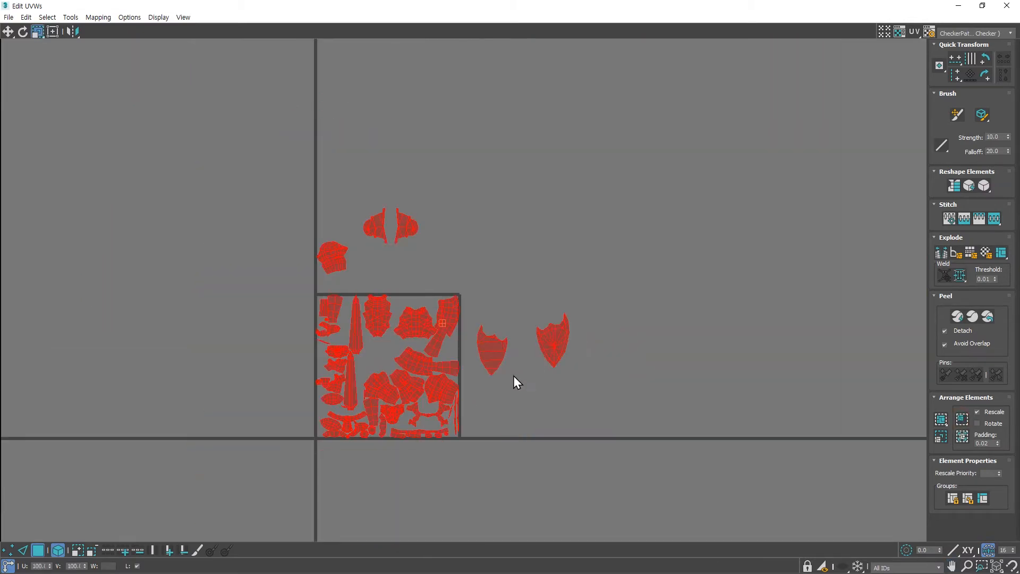
left_click(513, 375)
Step: Fit all UV shells inside the tile with padding between them using Pack Normalize
scroll(515, 366, "up", 2)
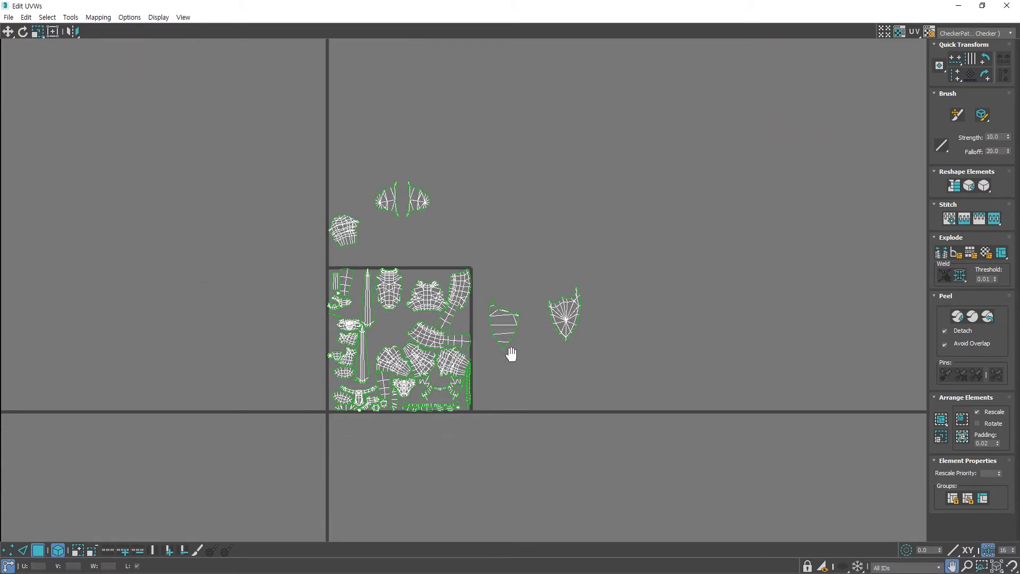
left_click(962, 436)
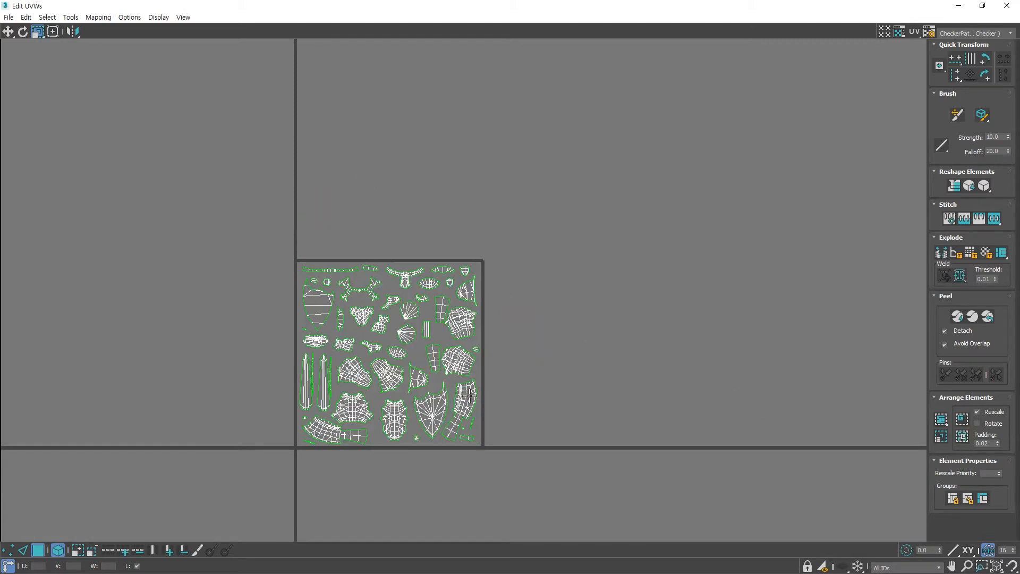
scroll(408, 393, "up", 4)
middle_click_drag(408, 393, 452, 368)
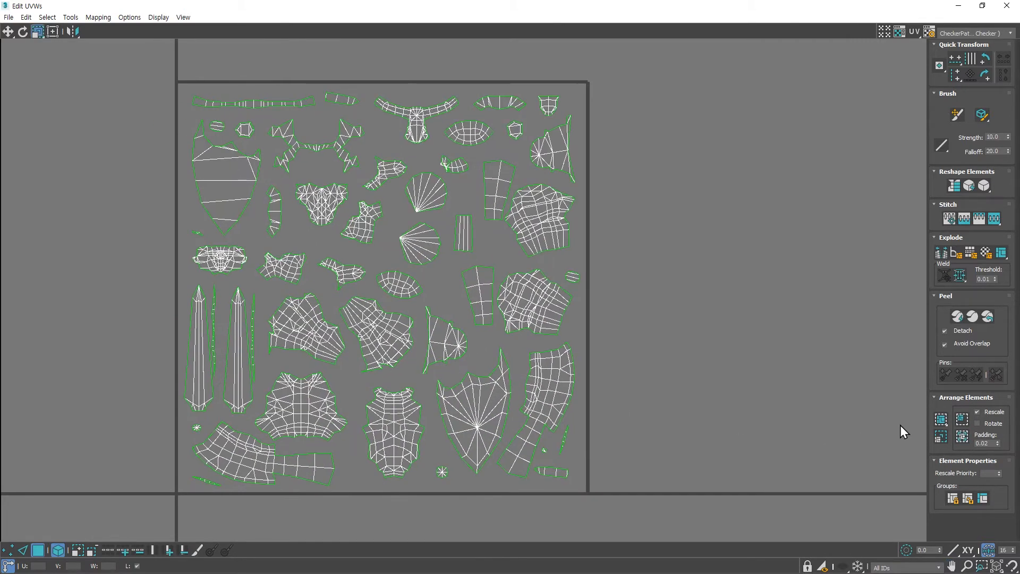
Step: Repack all shells with Pack Custom and again with Pack Normalize, comparing the gaps around the blade shells
left_click(940, 419)
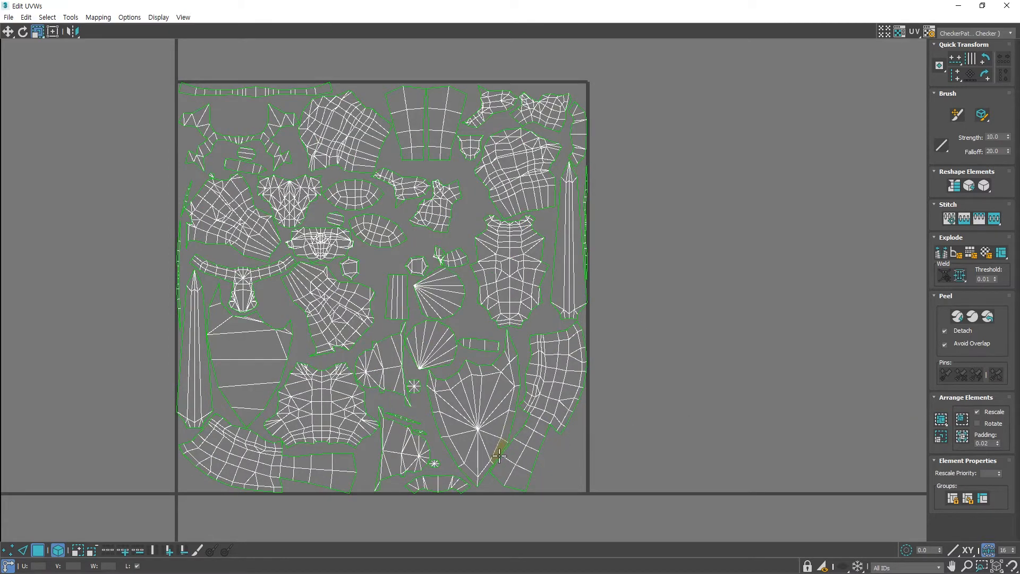
left_click(961, 436)
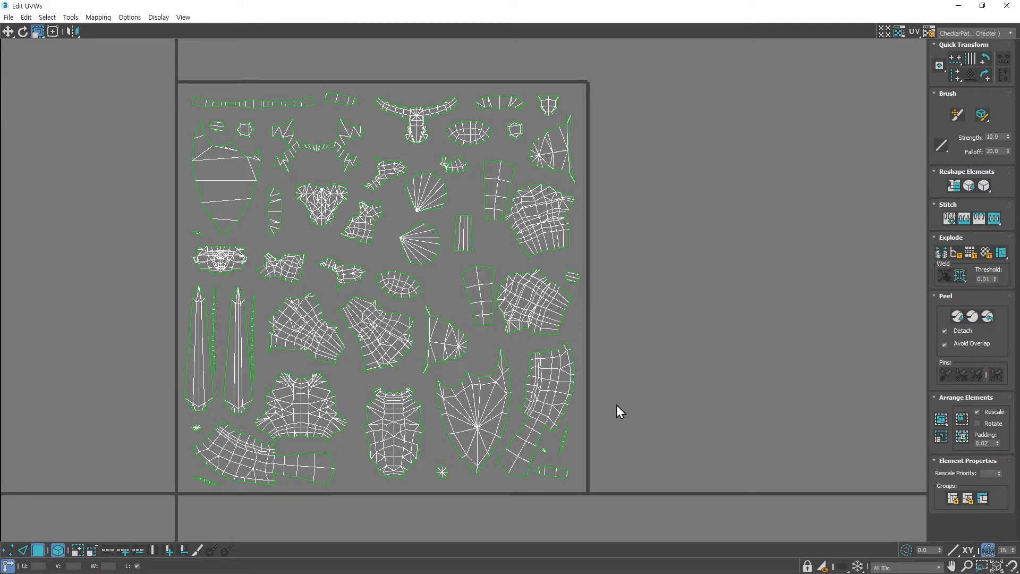
scroll(227, 354, "up", 5)
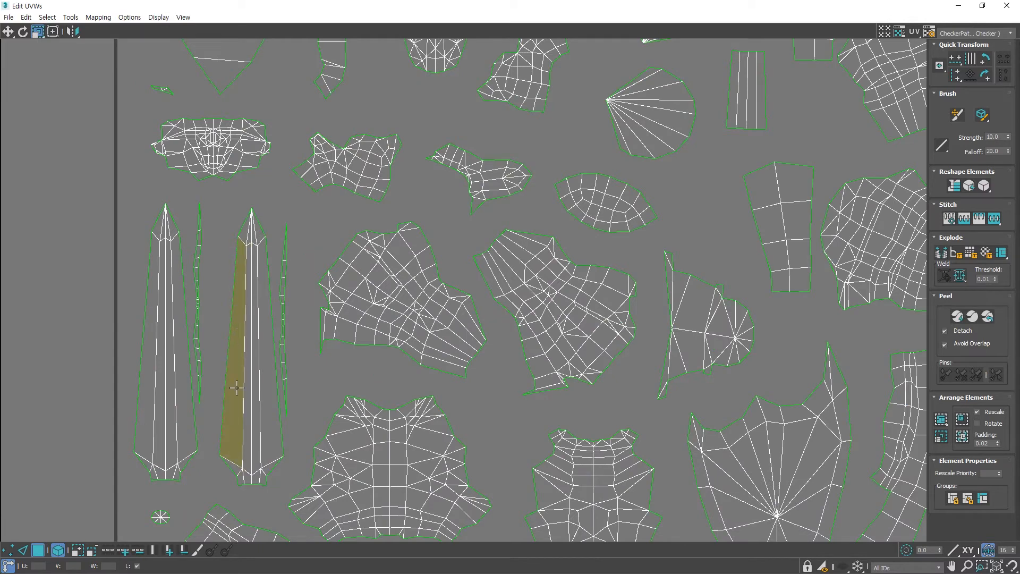
scroll(356, 405, "down", 3)
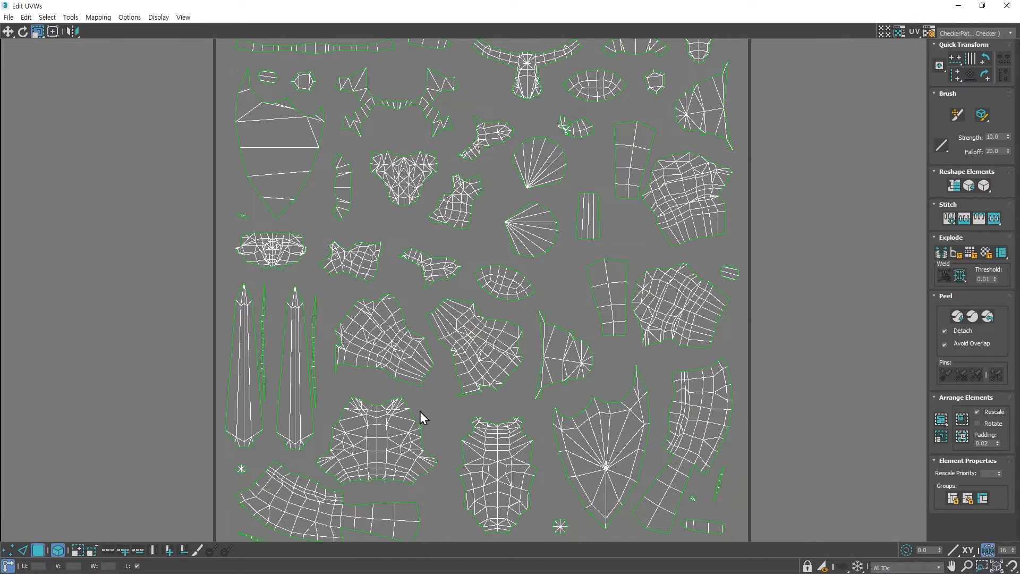
scroll(423, 411, "down", 3)
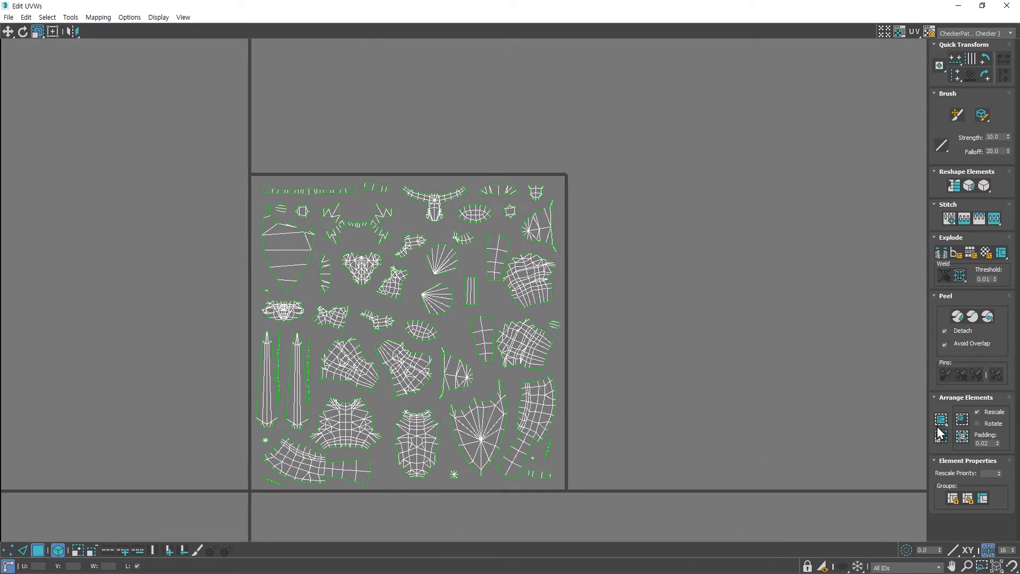
Step: Compare Pack Custom with Pack Normalize once more, and undo the packing back to the unpacked layout
left_click(941, 420)
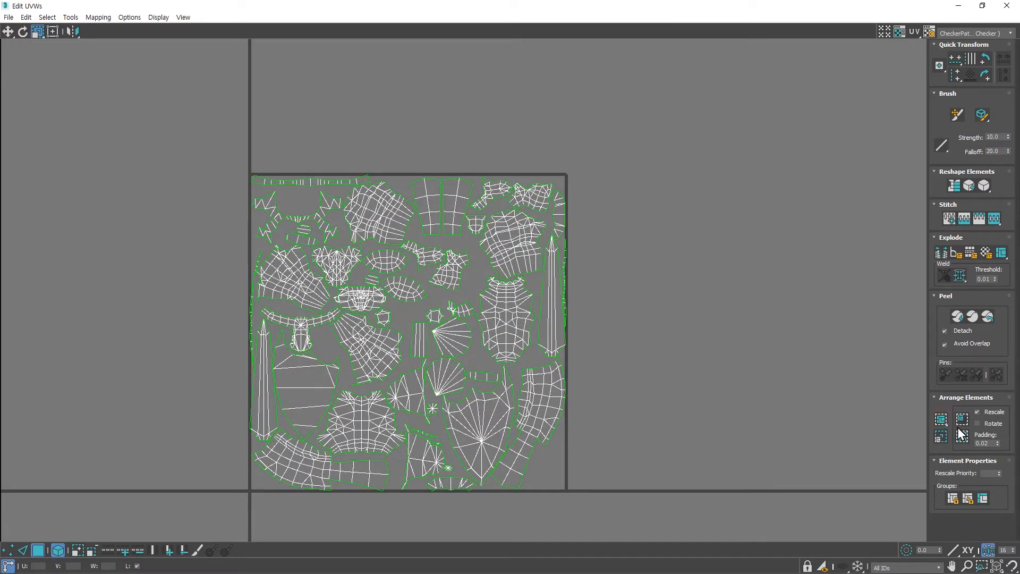
left_click(961, 435)
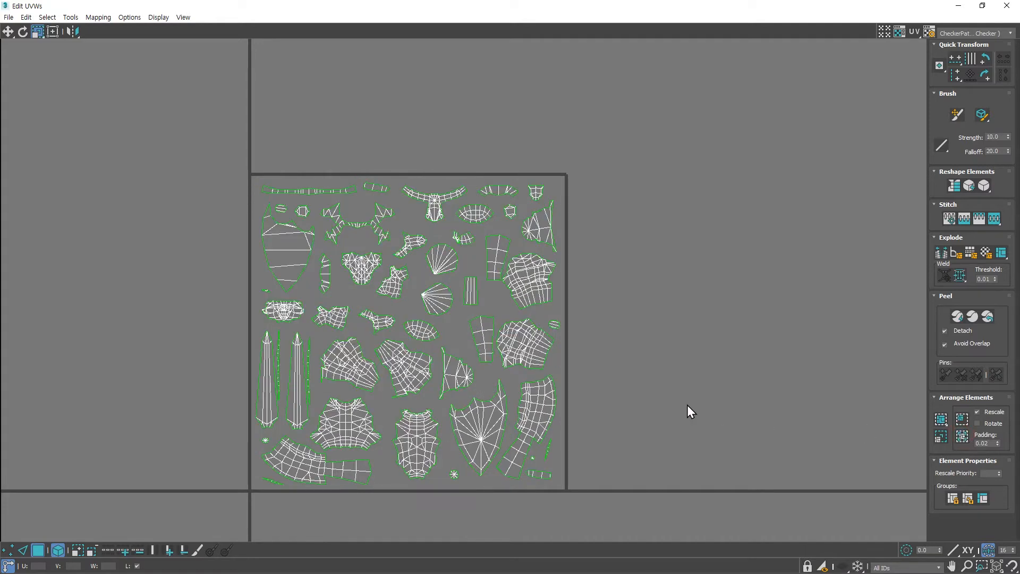
key("ctrl+z")
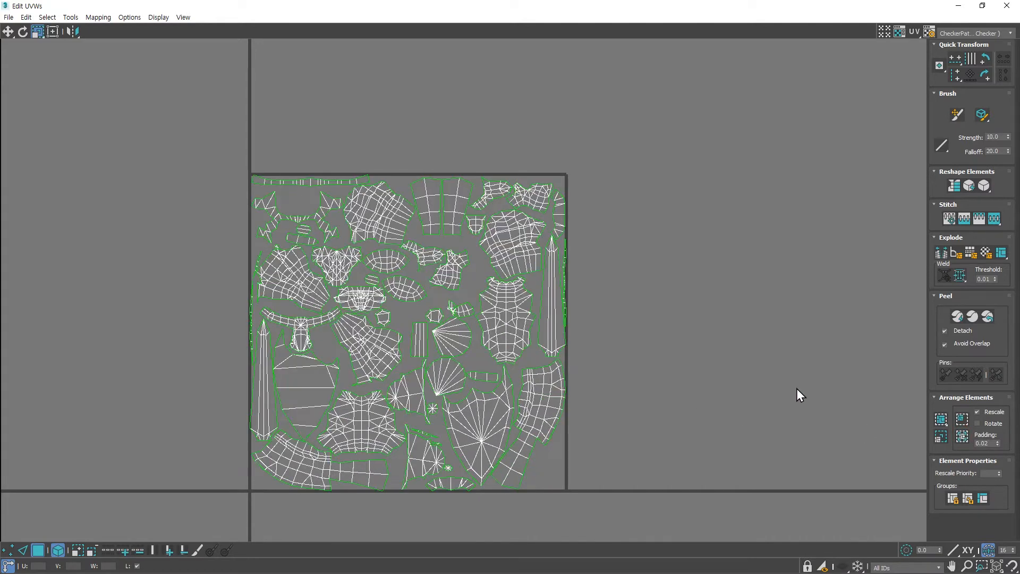
key("ctrl+y")
key("ctrl+z")
key("ctrl+z")
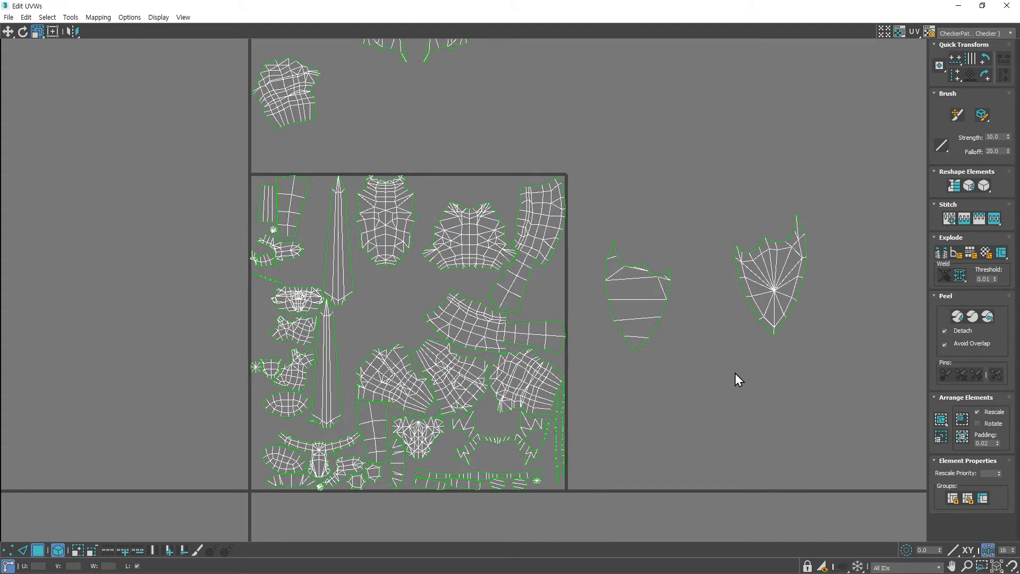
Step: Select the shield's back UV shell, check which model part it belongs to, and scale it down below its matching front shell's size
scroll(734, 373, "down", 3)
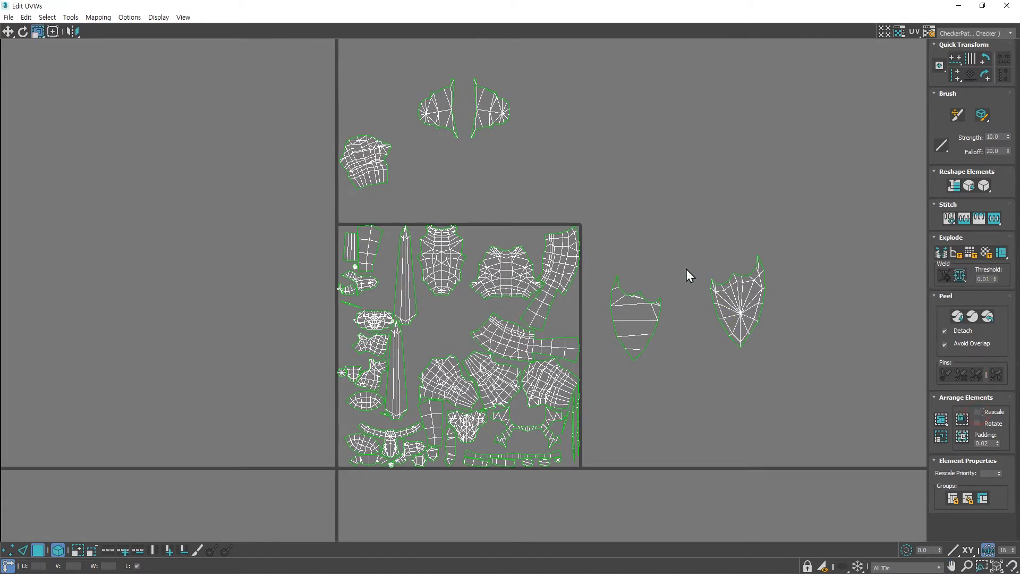
left_click_drag(680, 267, 620, 358)
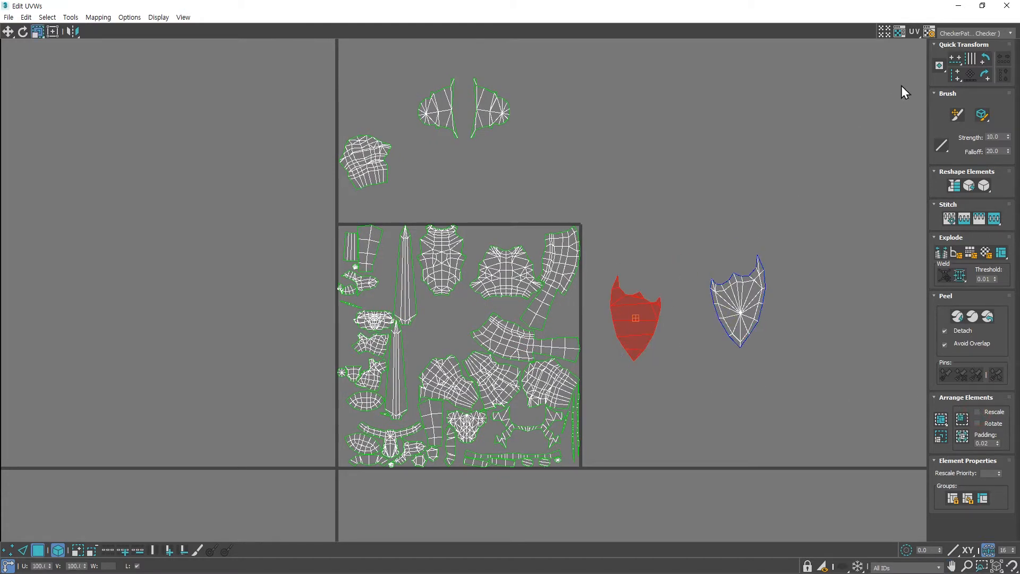
left_click(983, 6)
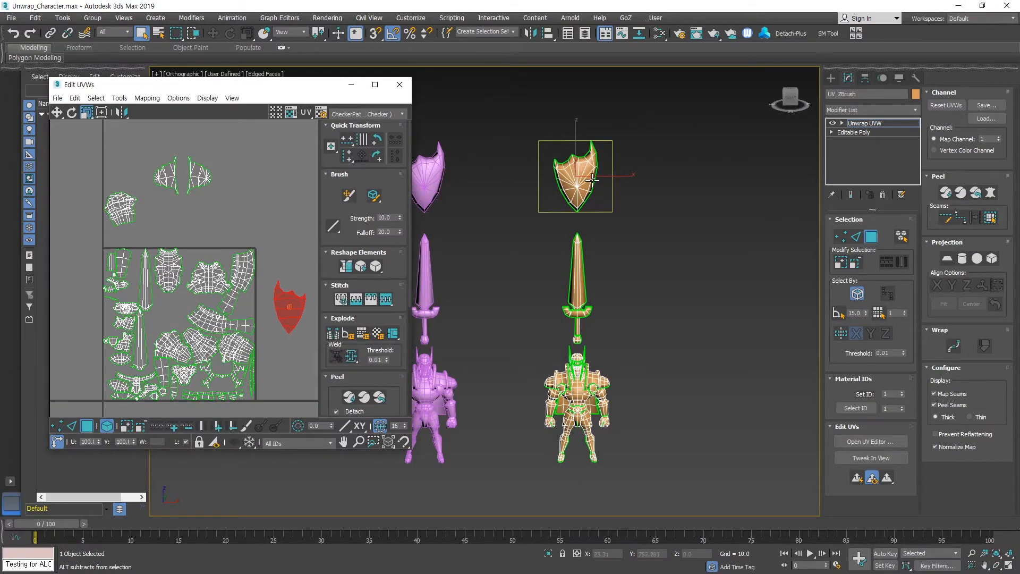
middle_click_drag(464, 182, 404, 148, "alt")
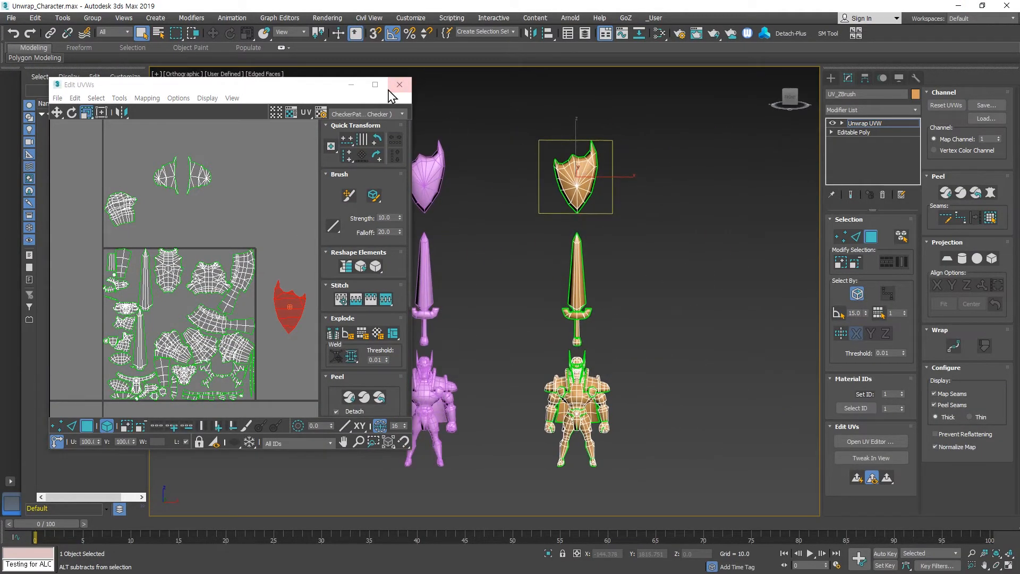
left_click(375, 85)
scroll(650, 329, "up", 2)
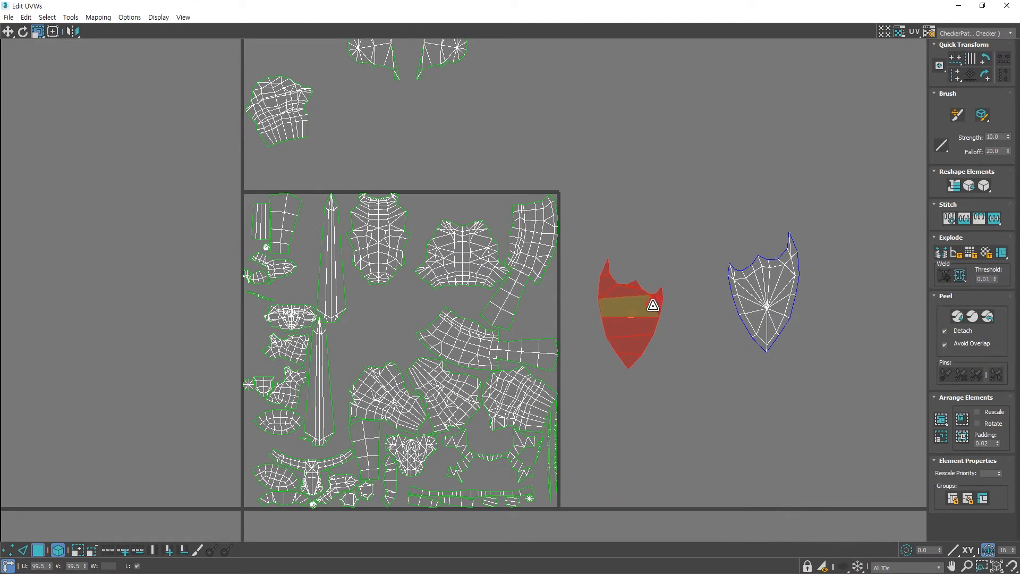
left_click(700, 365)
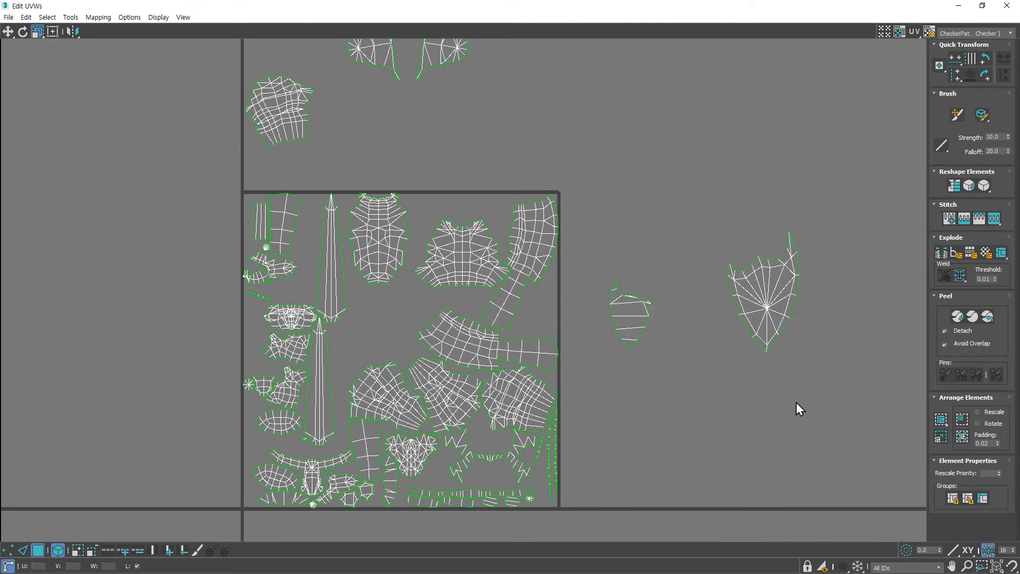
Step: Try Pack Together on both shield shells with Rescale off and again with Rescale on, undoing the packing each time
left_click_drag(813, 415, 593, 212)
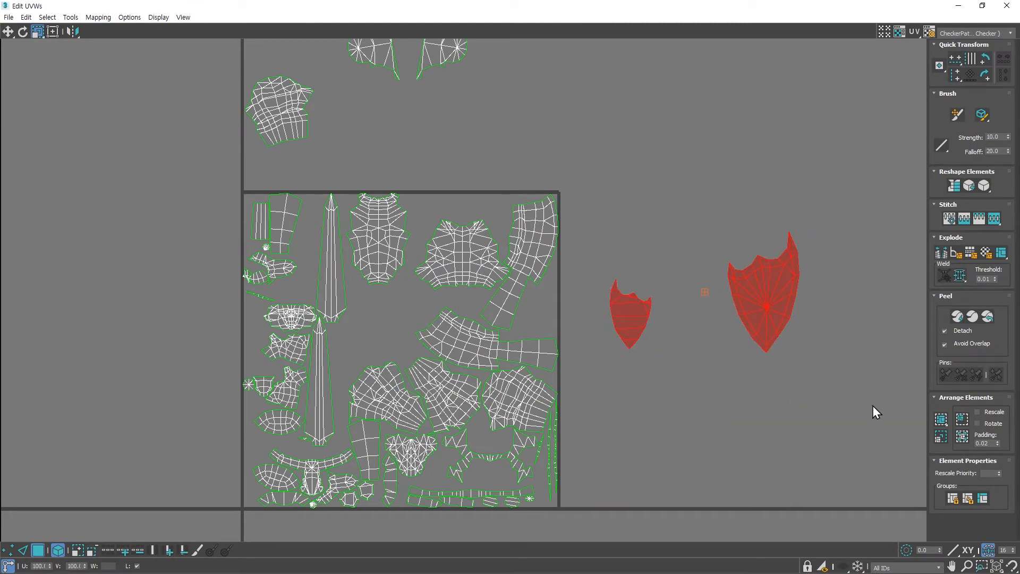
left_click(962, 420)
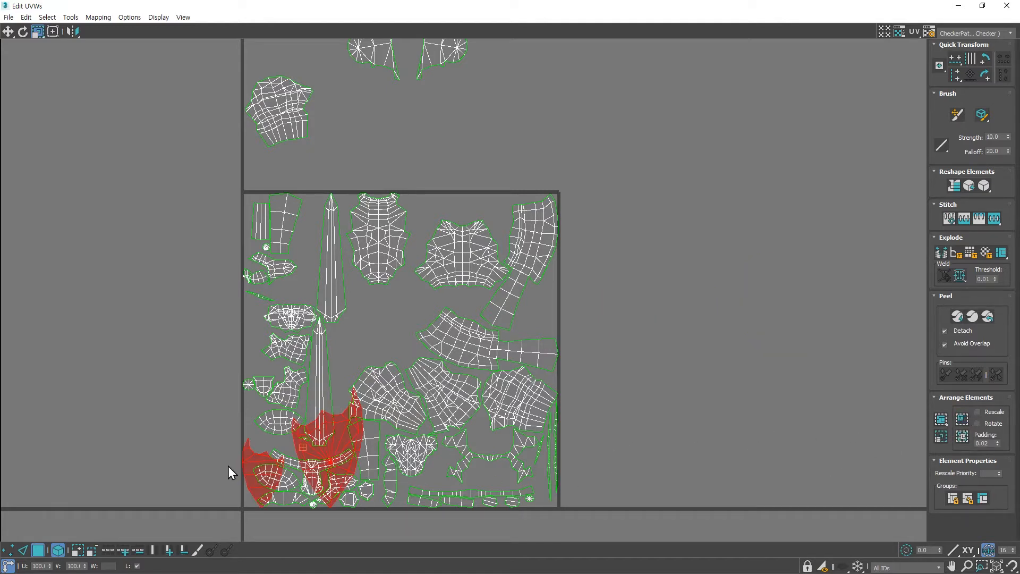
key("ctrl+z")
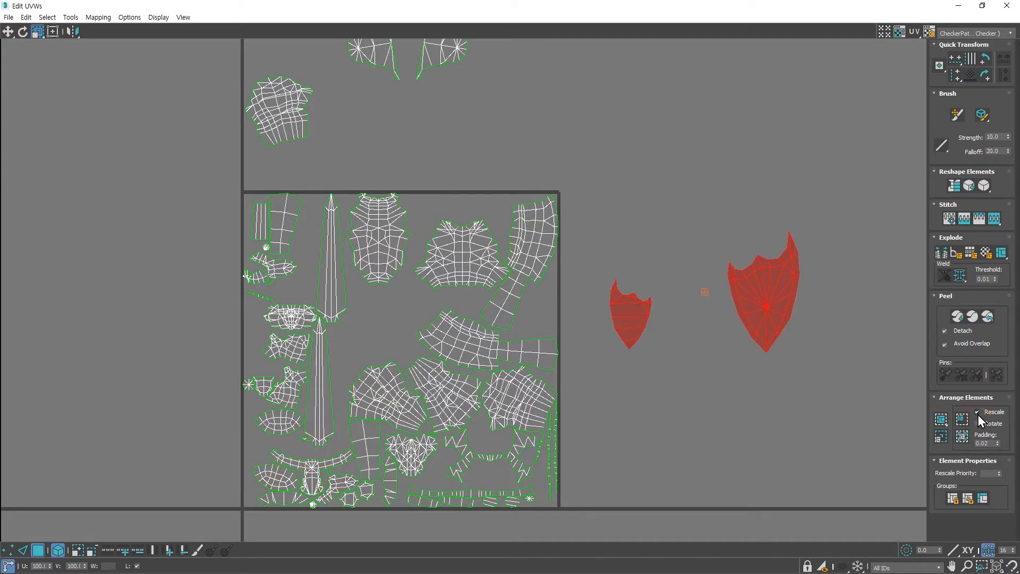
left_click(962, 420)
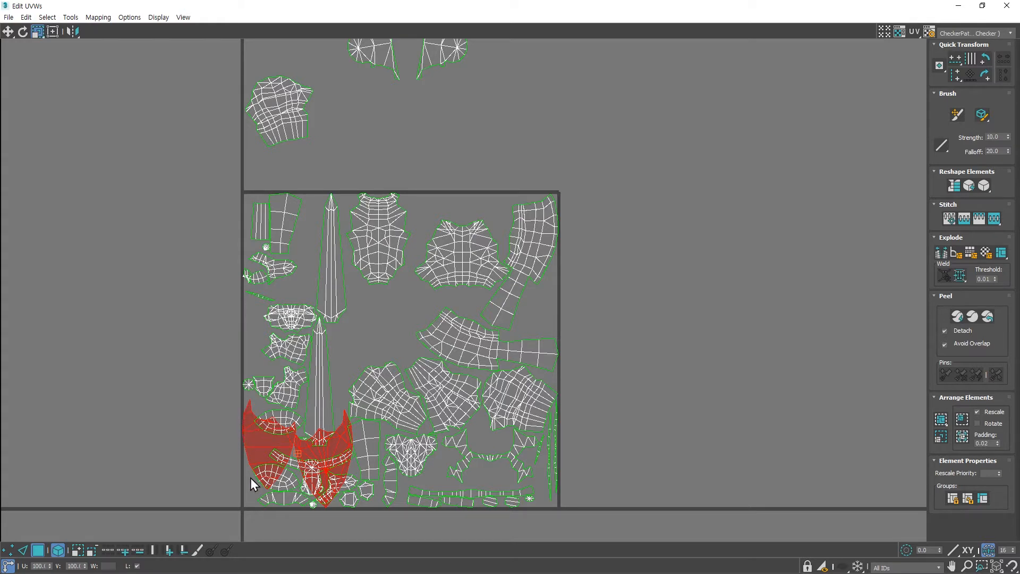
key("ctrl+z")
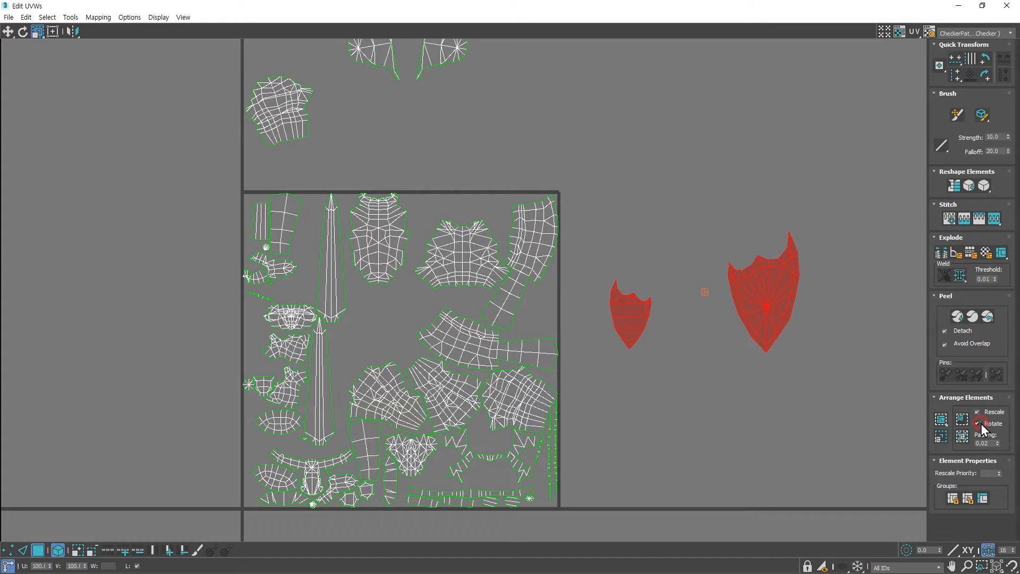
Step: Try Pack Together on all shells with Rotate enabled, examine their orientations, turn Rotate off, and undo the packing
left_click(792, 419)
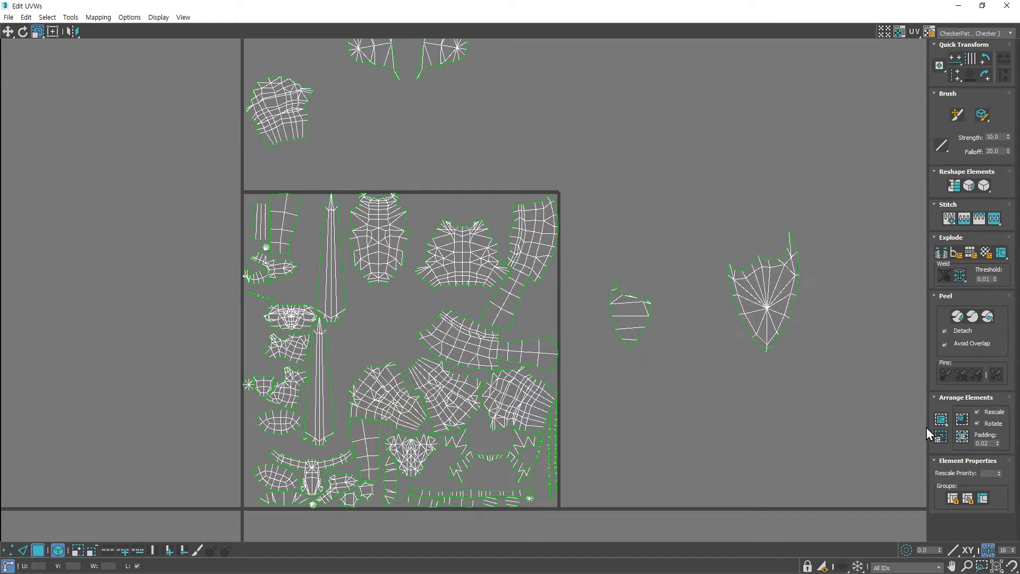
left_click(961, 422)
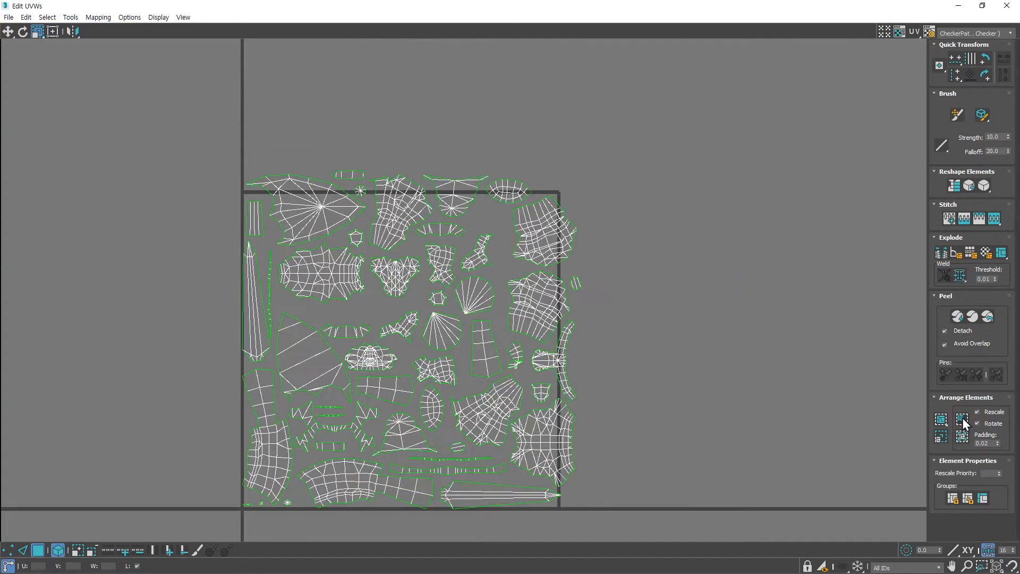
scroll(245, 296, "up", 5)
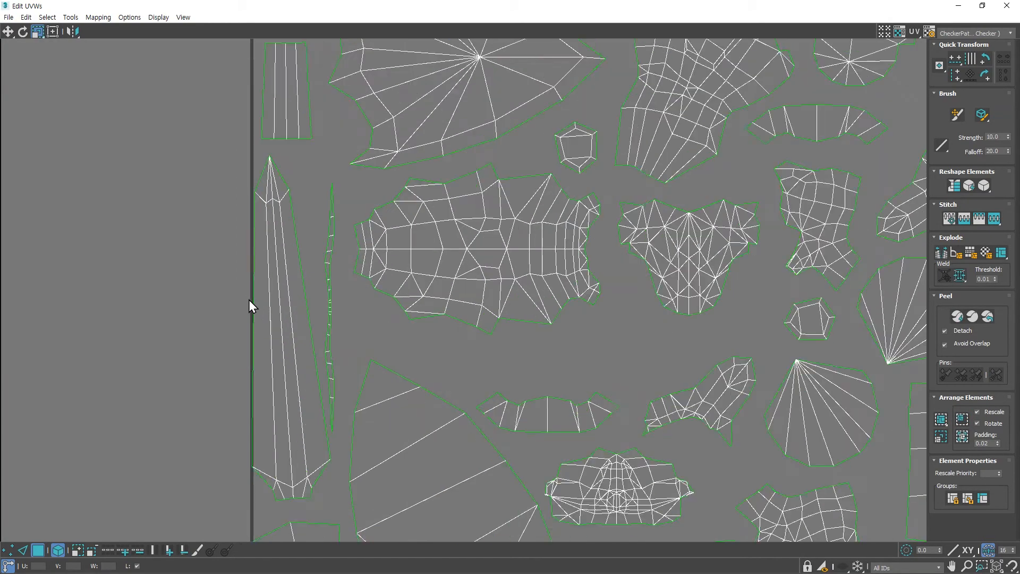
middle_click_drag(533, 477, 376, 202)
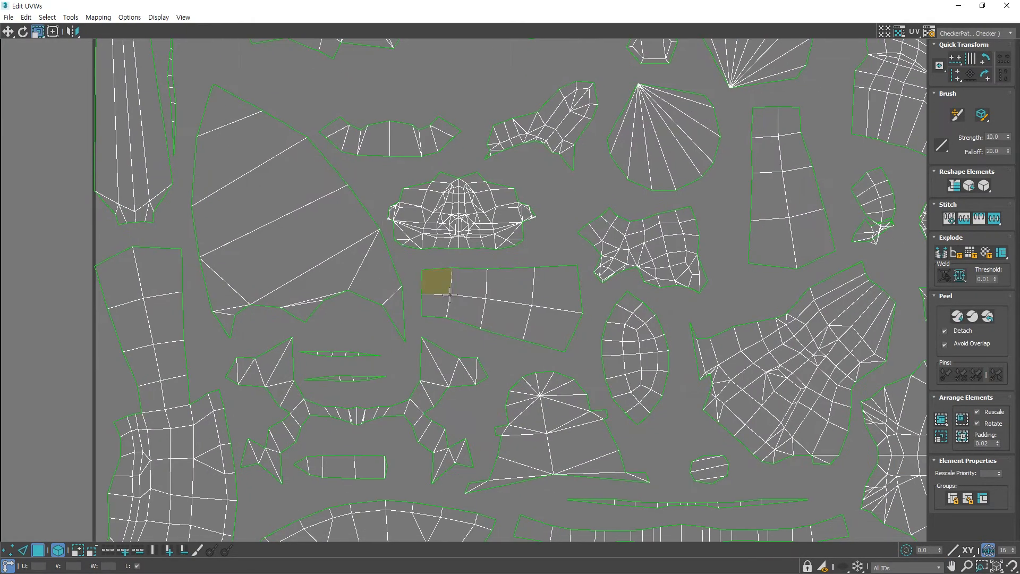
middle_click_drag(558, 398, 377, 218)
middle_click_drag(214, 171, 789, 554)
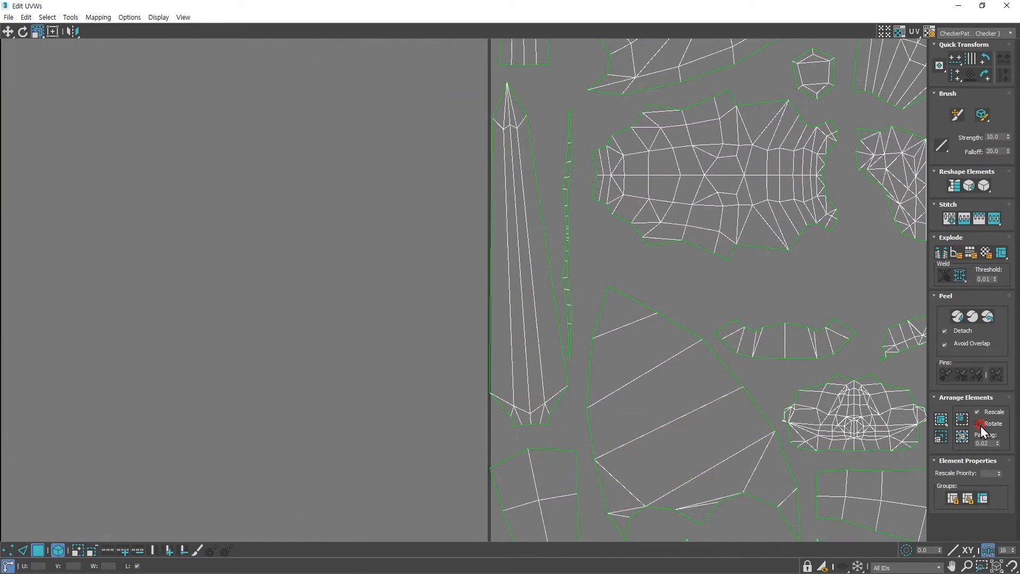
scroll(679, 310, "down", 6)
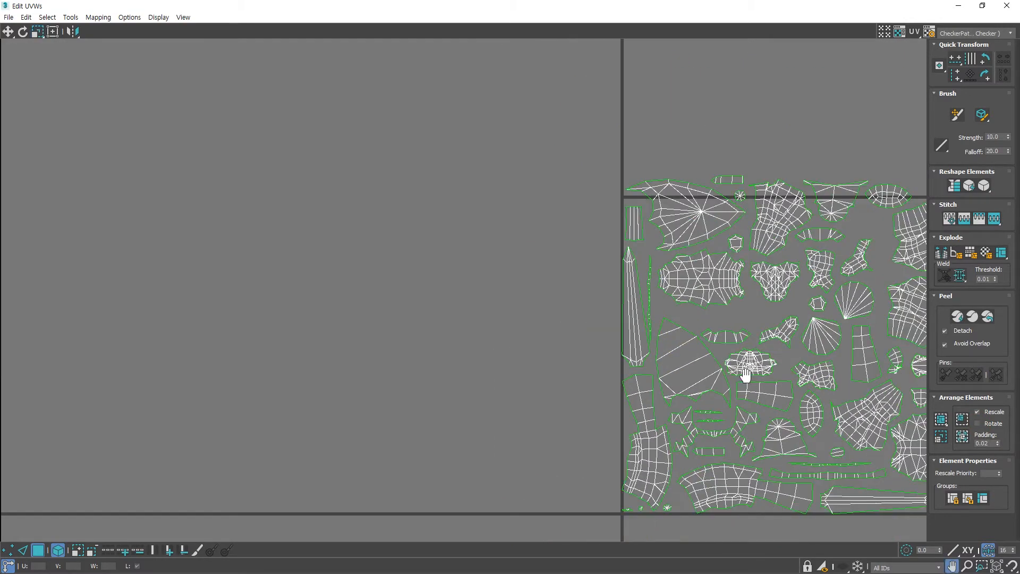
middle_click_drag(744, 376, 458, 357)
key("ctrl+z")
key("ctrl+z")
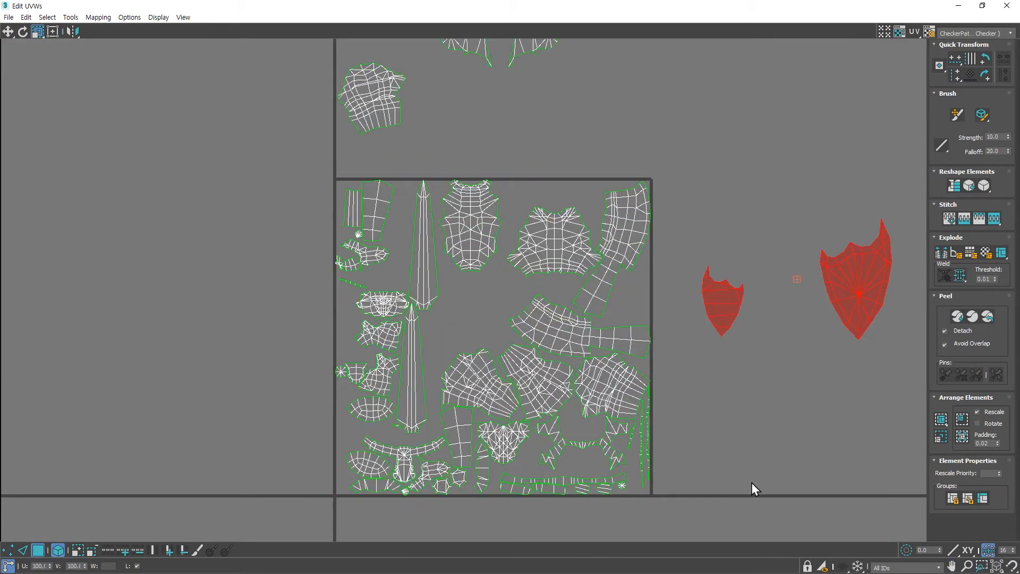
Step: Select both shield shells, run Pack Normalize with Rescale on and Rotate off, and clear the selection
left_click(742, 454)
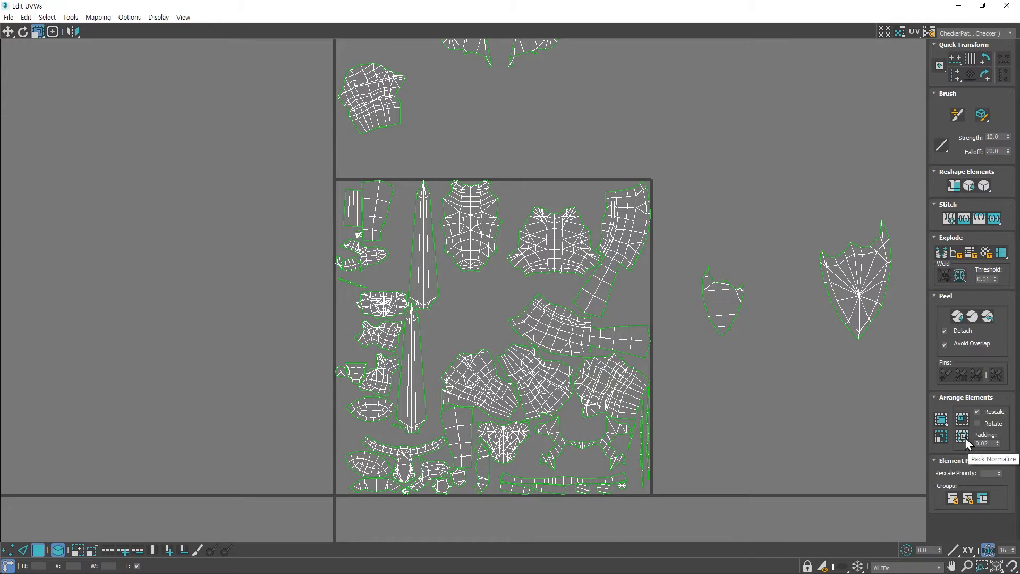
left_click(904, 388)
left_click_drag(744, 331, 679, 223)
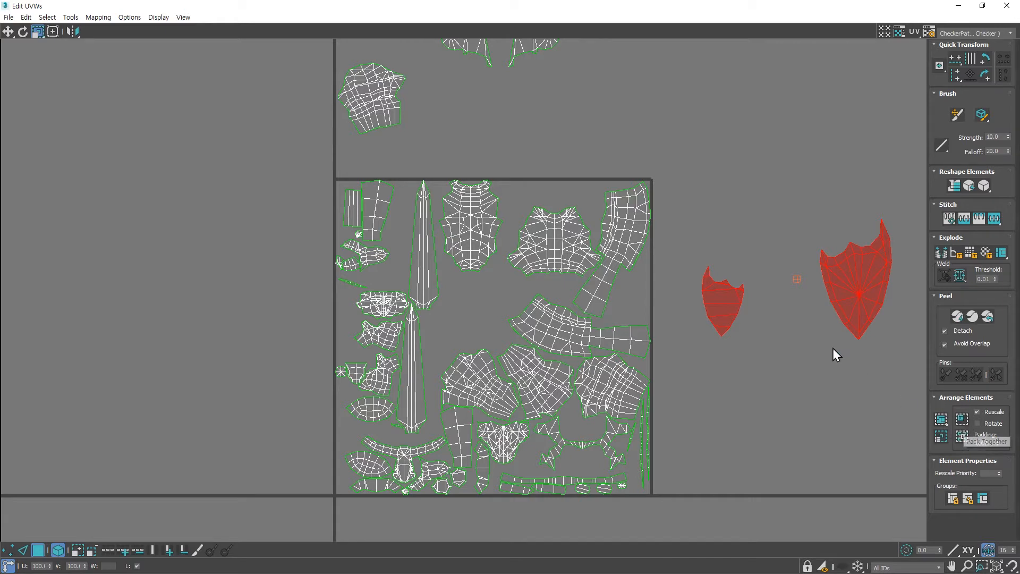
left_click(960, 438)
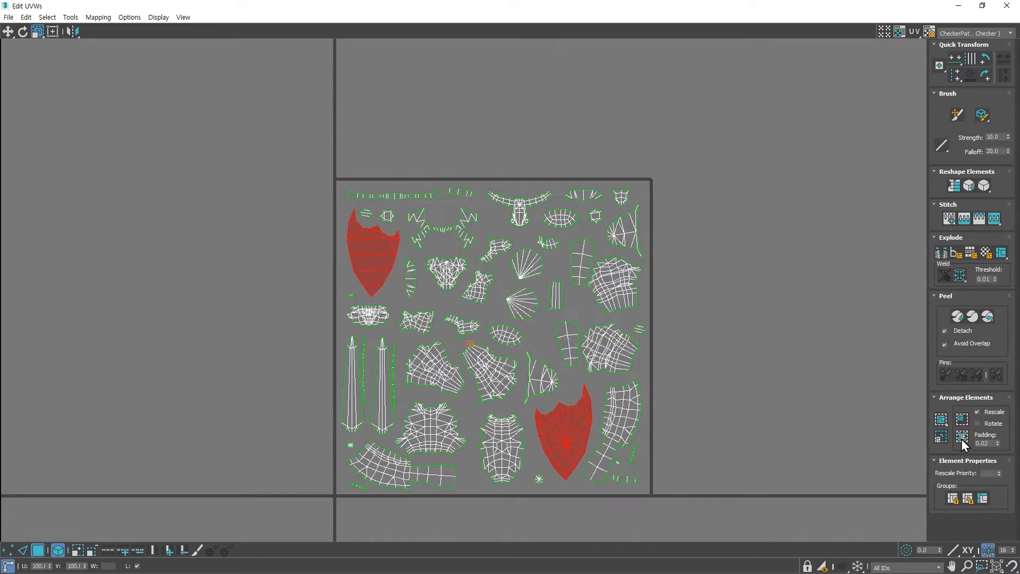
left_click(756, 435)
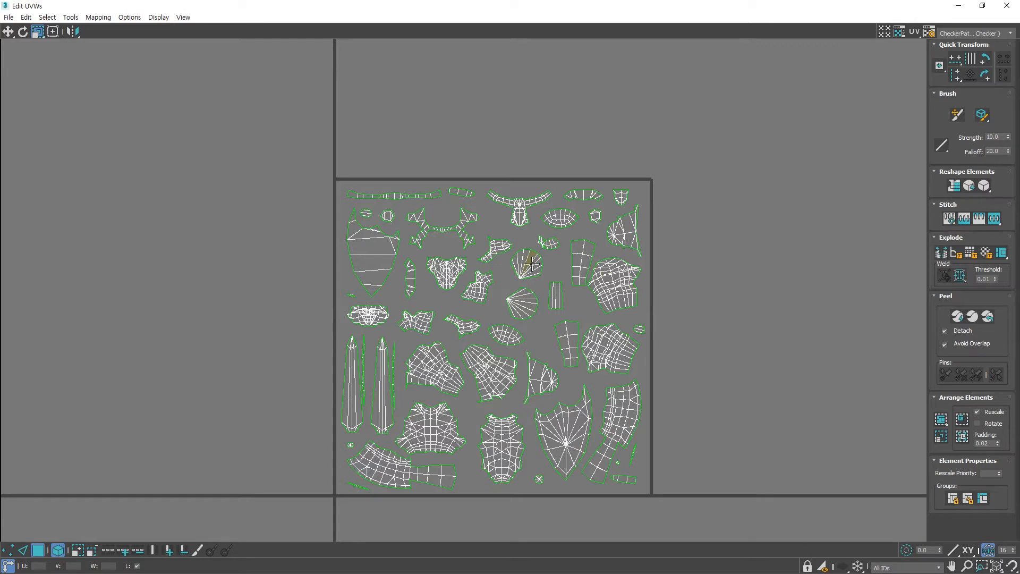
Step: Set the packing padding to 0.001 and repack all UV shells with Pack Normalize
left_click(990, 443)
mouse_move(985, 442)
left_mouse_down()
mouse_move(976, 442)
mouse_move(994, 445)
left_mouse_up()
left_click(984, 442)
left_click(962, 436)
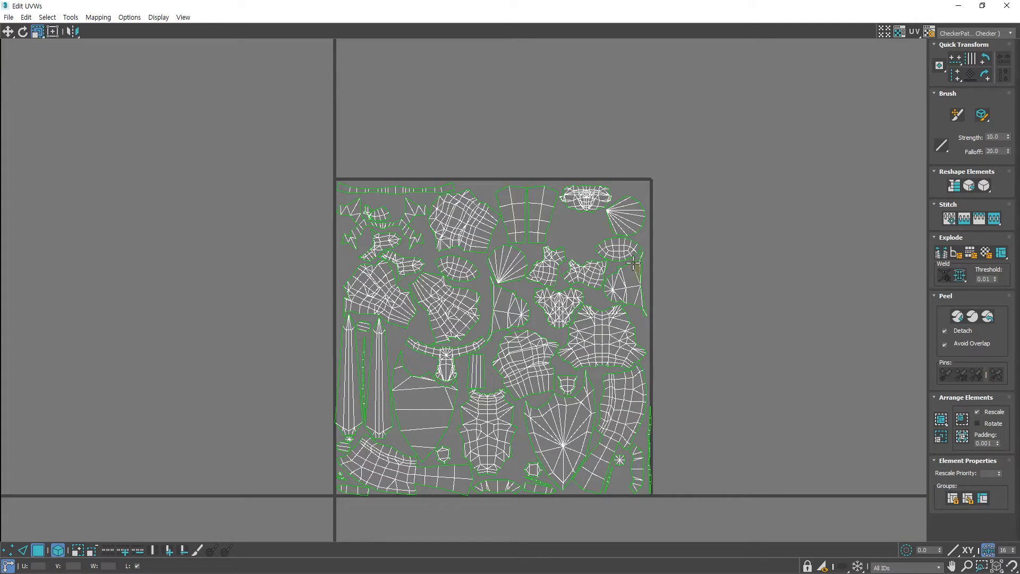
Step: Scale up the face shell near the tile's upper-right corner to about twice its size, and deselect it
left_click(584, 198)
scroll(580, 205, "up", 5)
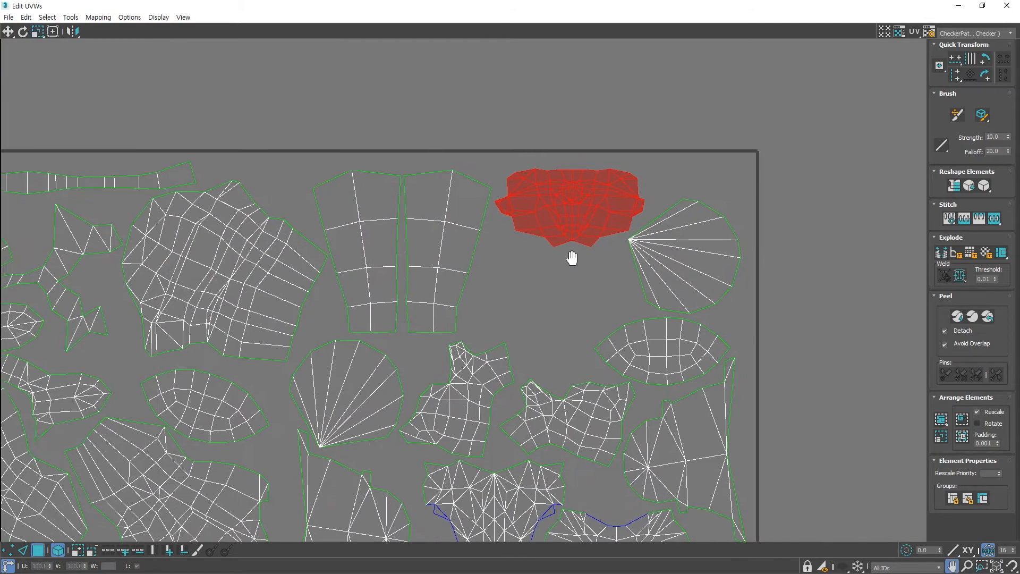
left_click_drag(499, 251, 515, 218)
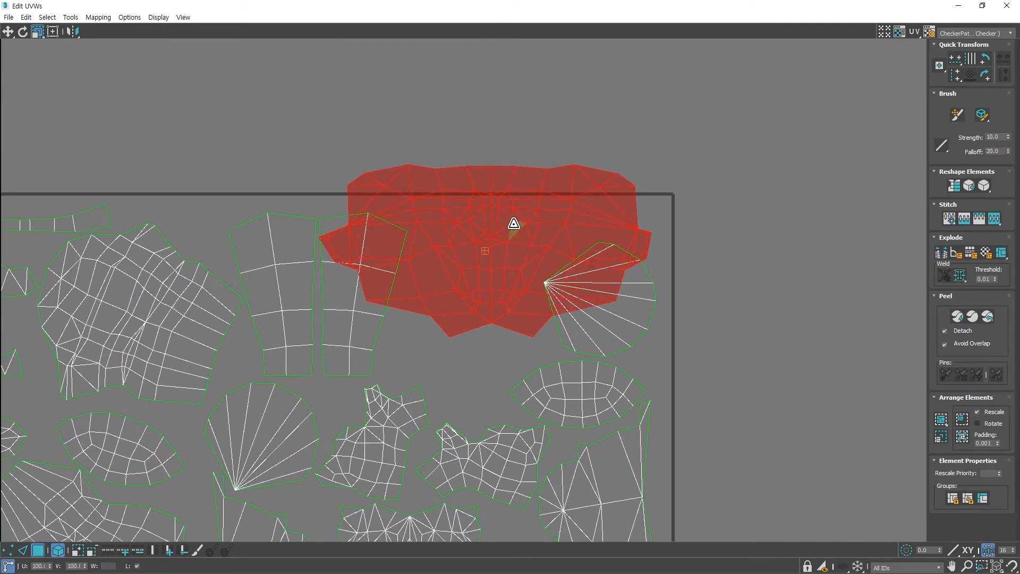
key("w")
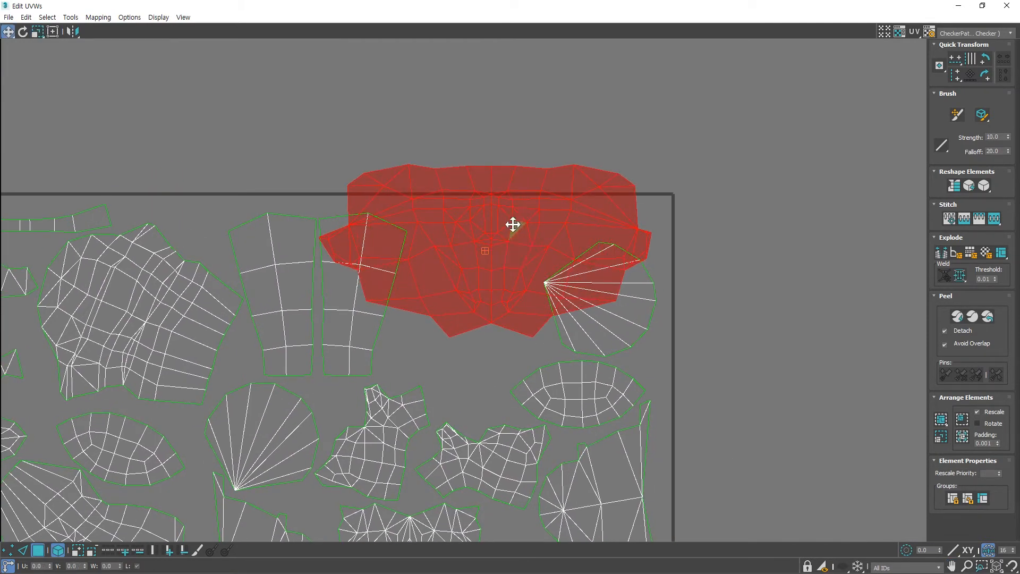
left_click(461, 362)
Step: Scale down the shield's back shell inside the packed layout and deselect it
scroll(460, 362, "down", 5)
middle_click_drag(414, 402, 505, 235)
left_click(368, 419)
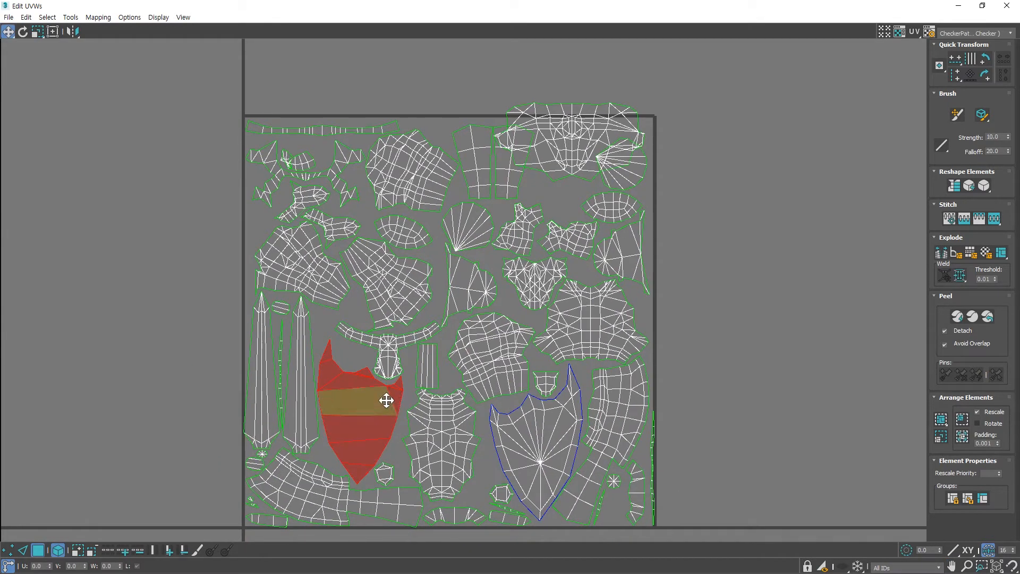
key("r")
left_click_drag(385, 395, 369, 441)
left_click(390, 450)
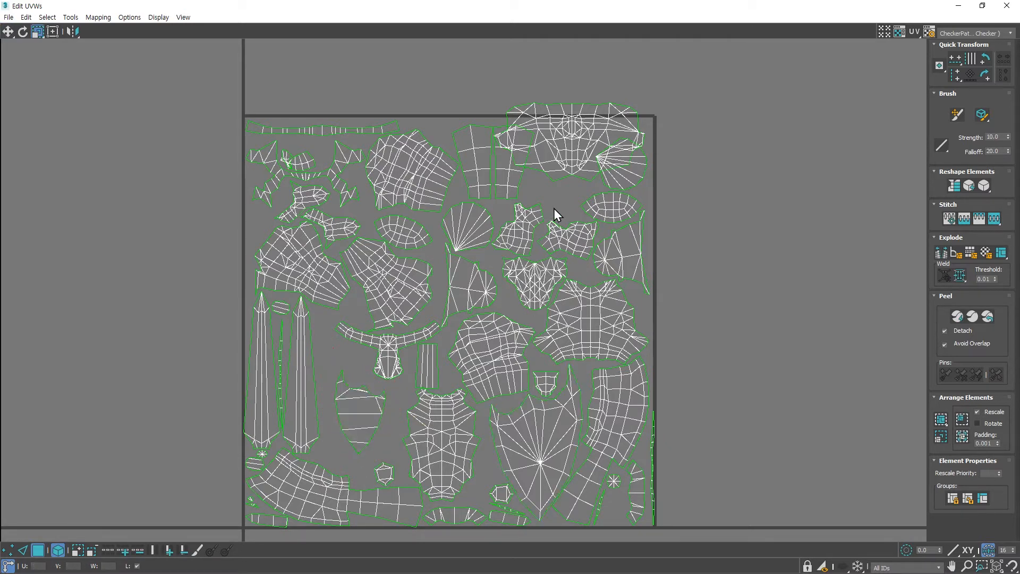
Step: Change the preview texture to Texture Checker and examine its density on the character's face in the viewport
left_click(982, 6)
left_click(404, 115)
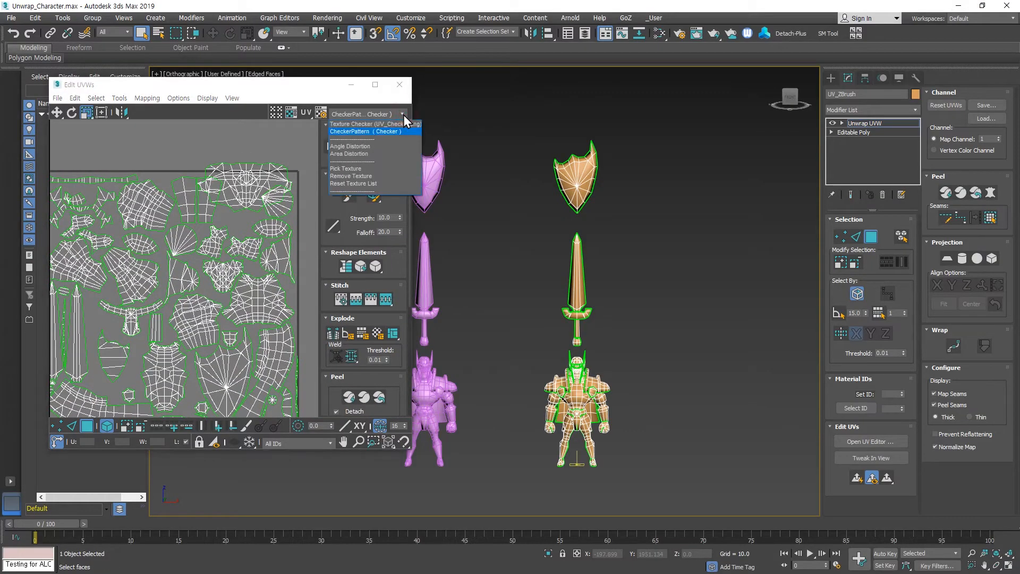
left_click(374, 125)
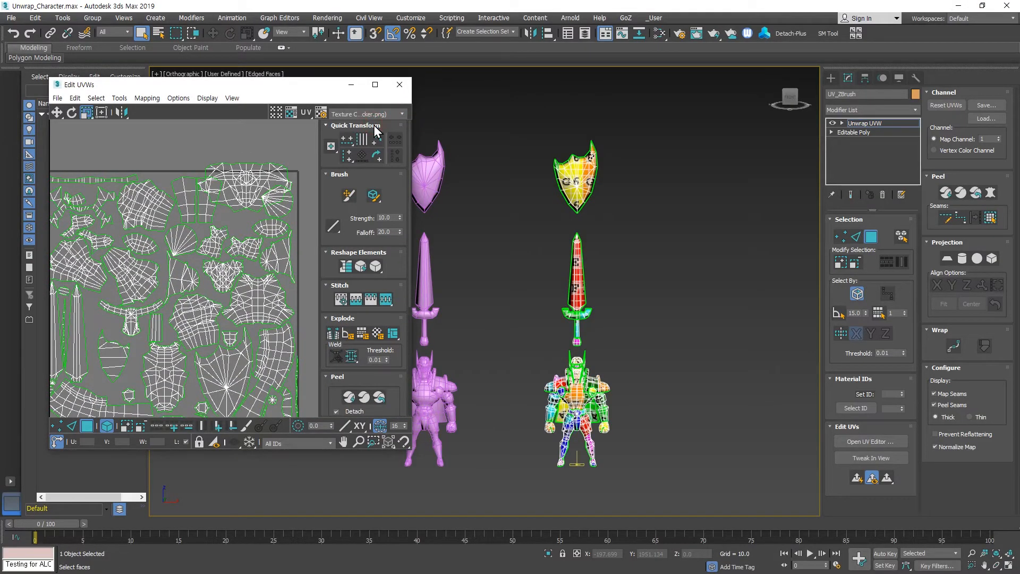
scroll(584, 371, "up", 10)
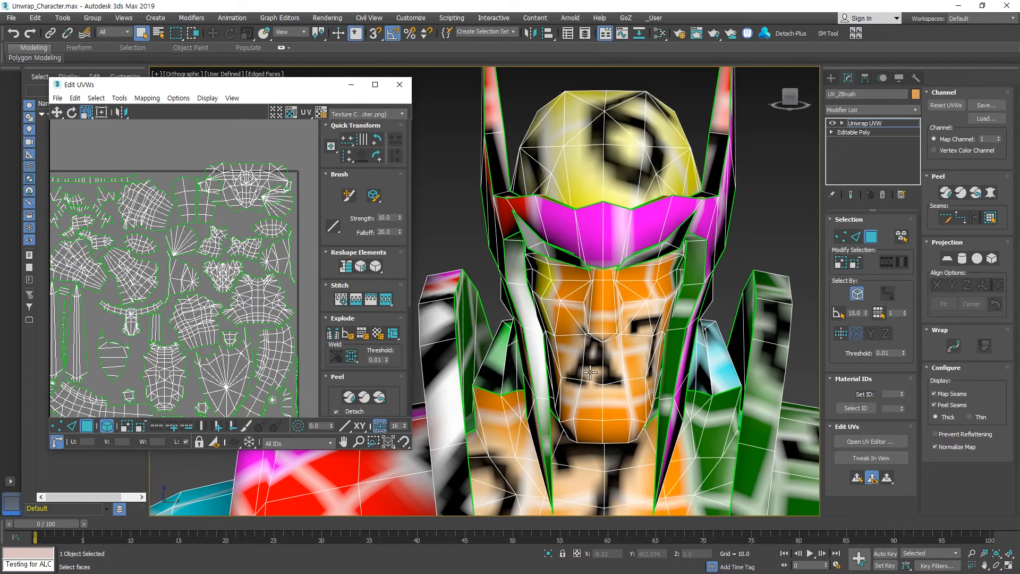
scroll(589, 372, "down", 6)
mouse_move(590, 372)
middle_mouse_down("alt")
mouse_move(519, 382)
mouse_move(589, 382)
middle_mouse_up("alt")
Step: Enlarge the face shell well beyond the tile so the checker pattern becomes finer on the model's face
left_click(246, 187)
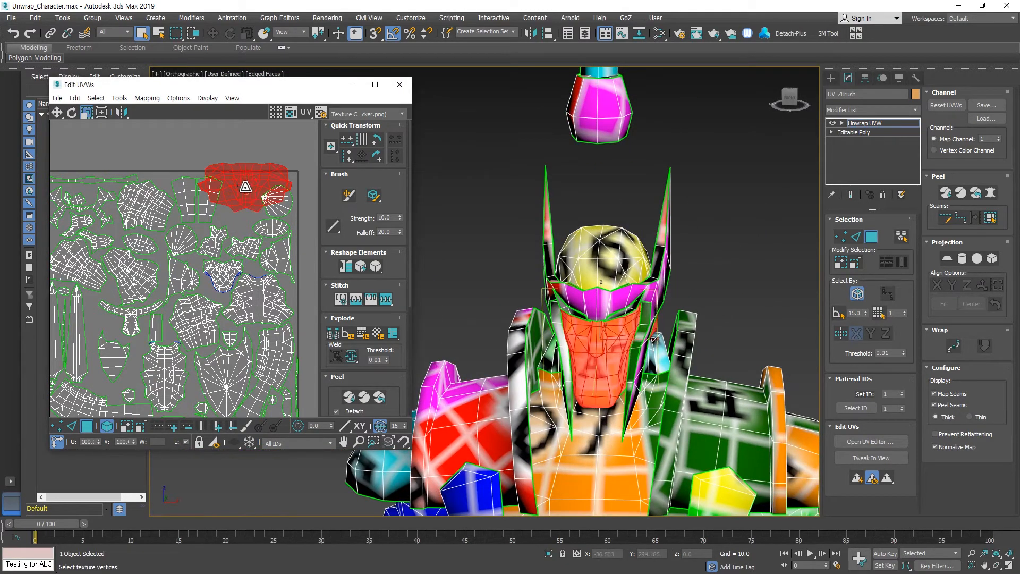
left_click_drag(245, 187, 247, 117)
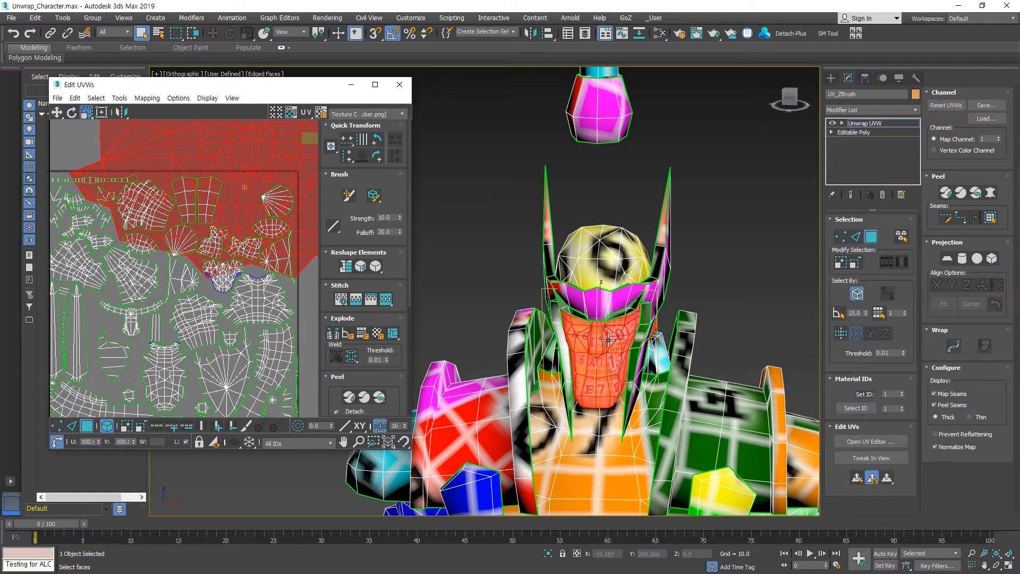
mouse_move(599, 381)
middle_mouse_down("alt")
mouse_move(530, 376)
mouse_move(598, 378)
middle_mouse_up("alt")
Step: Shrink the shield's back shell further while viewing the back of the shield, and clear the selection
scroll(631, 282, "down", 5)
middle_click_drag(641, 162, 573, 415)
middle_click_drag(570, 168, 558, 413)
middle_click_drag(567, 302, 380, 303, "alt")
scroll(93, 325, "down", 2)
middle_click_drag(98, 365, 148, 336)
scroll(148, 336, "up", 2)
left_click_drag(139, 335, 162, 361)
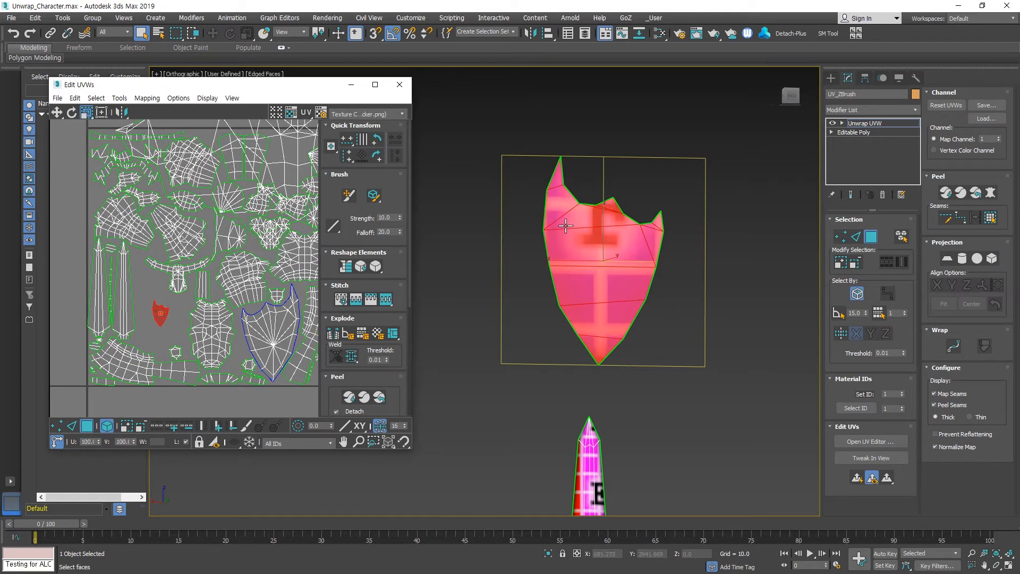
left_click(182, 314)
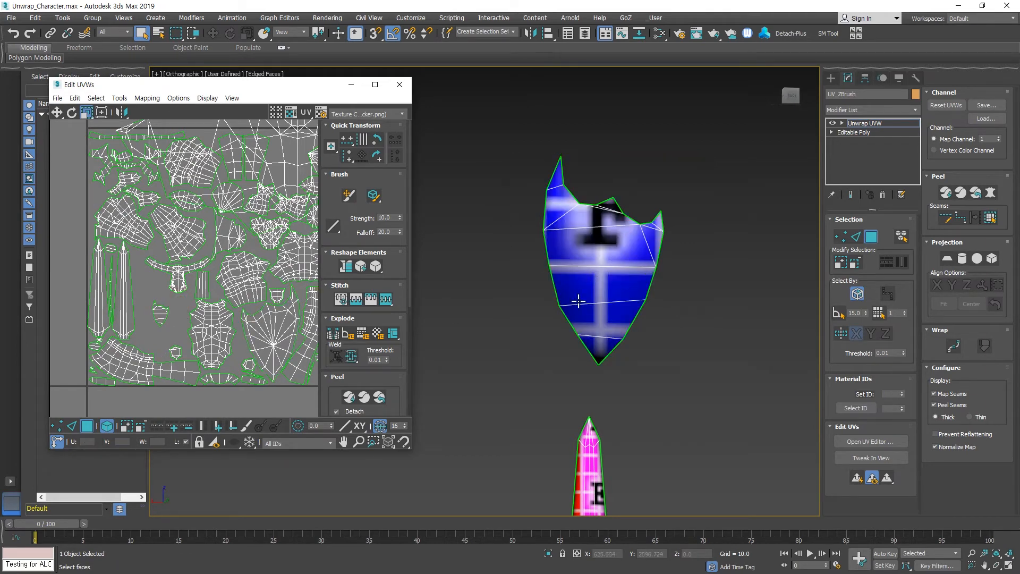
Step: Rescale all UV shells to a matching texture density with Rescale Elements
scroll(579, 301, "down", 5)
middle_click_drag(582, 394, 561, 250)
middle_click_drag(558, 335, 669, 369, "alt")
middle_click_drag(510, 324, 659, 365)
scroll(256, 286, "down", 5)
middle_click_drag(256, 286, 196, 286)
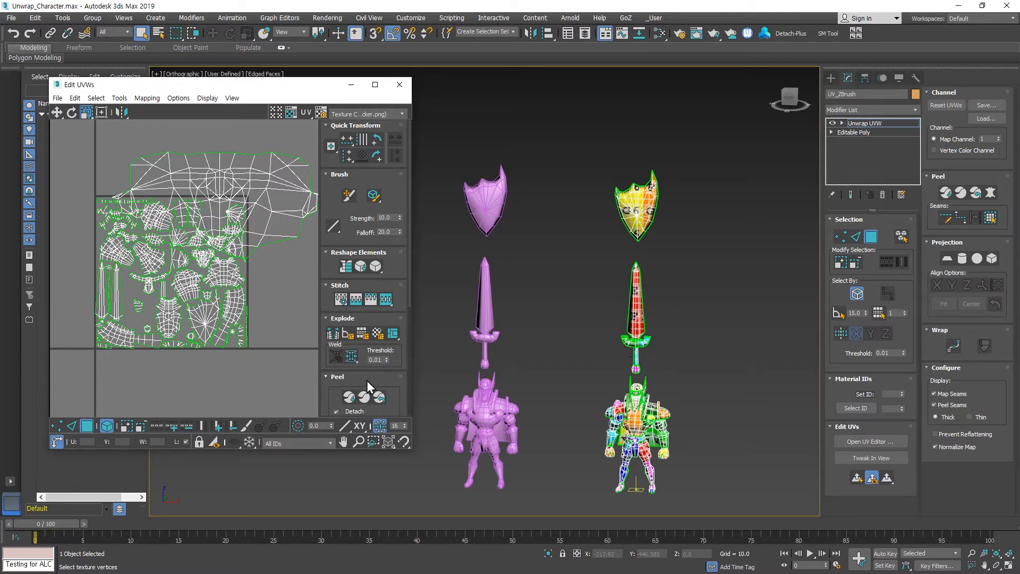
scroll(375, 367, "down", 5)
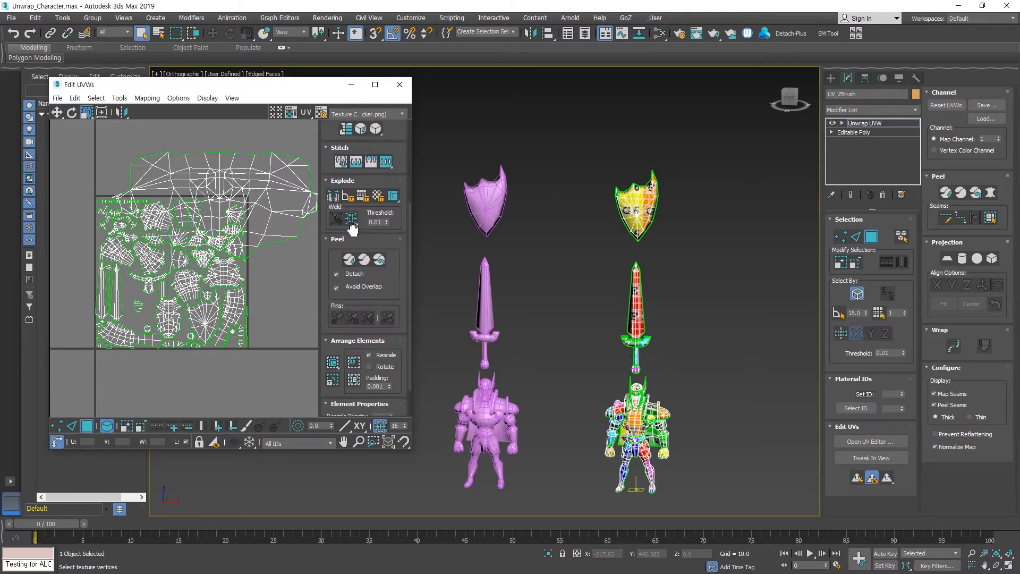
left_click(333, 377)
Step: Inspect the rescaled shells up close and undo the rescale
scroll(191, 313, "up", 6)
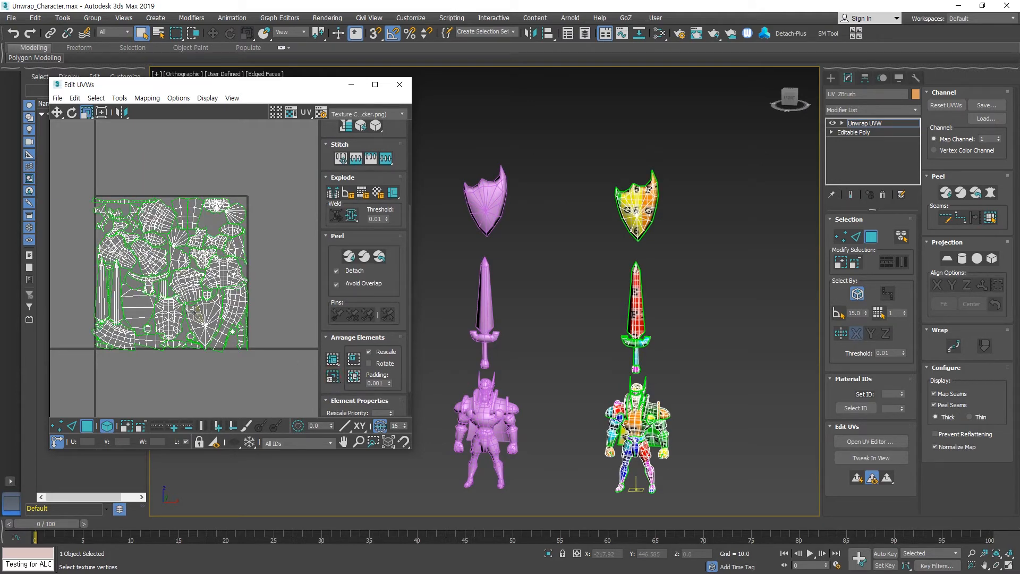
scroll(149, 346, "up", 4)
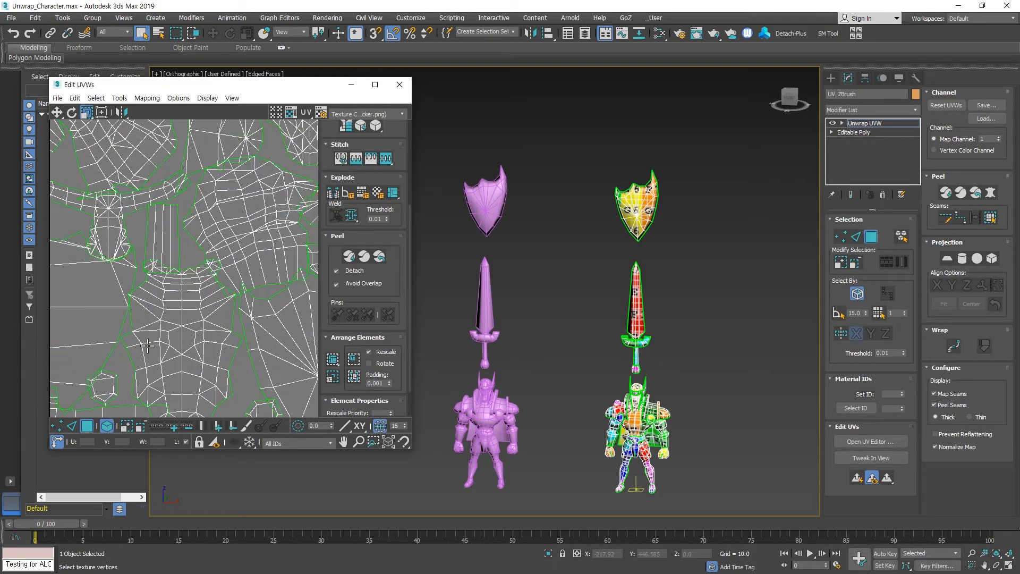
scroll(169, 348, "down", 4)
middle_click_drag(241, 237, 168, 302)
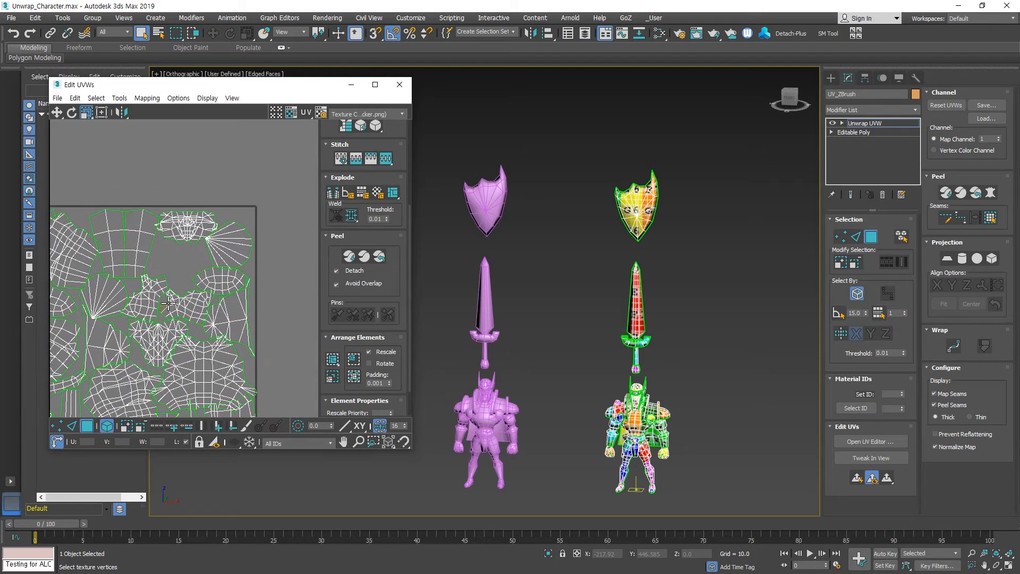
scroll(182, 292, "down", 3)
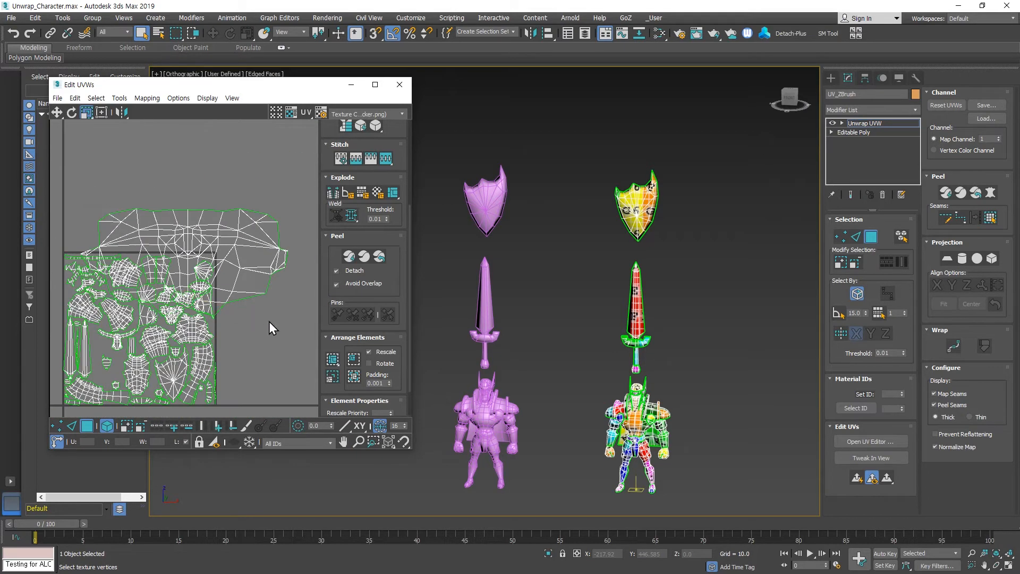
Step: Scale the oversized face shell down, move it above the tile, and clear the selection
left_click(248, 240)
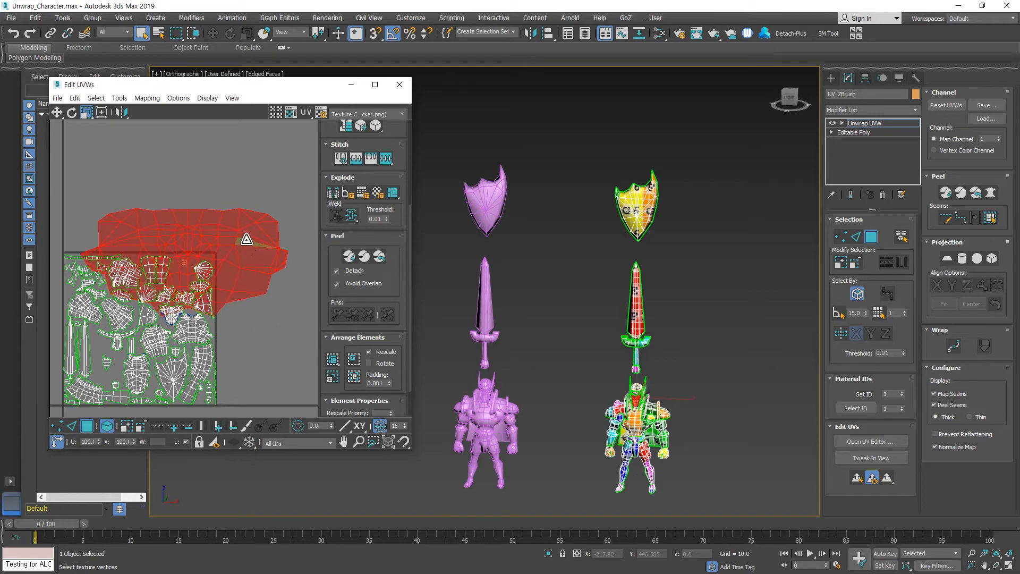
left_click_drag(248, 237, 190, 315)
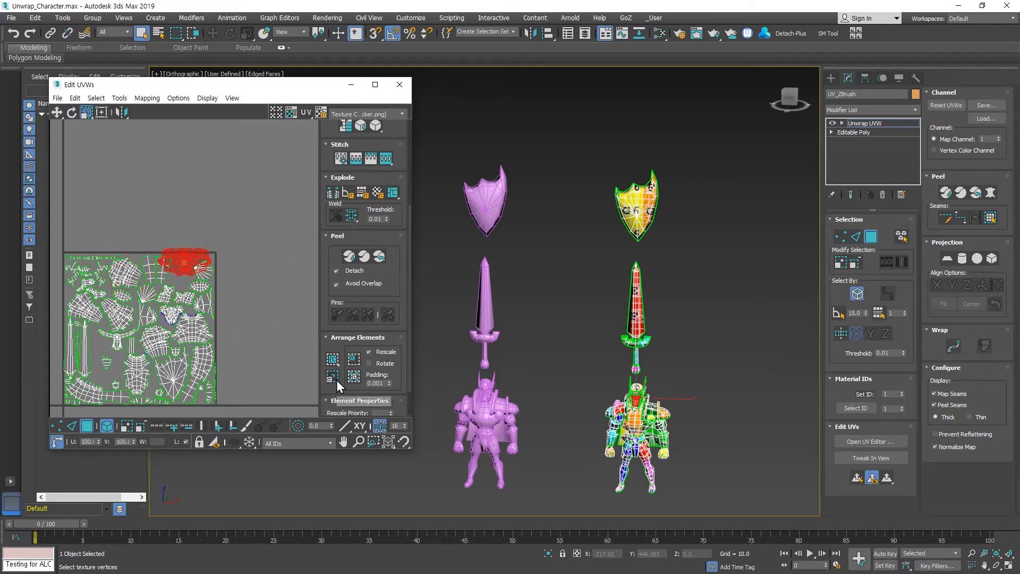
left_click_drag(182, 260, 192, 199)
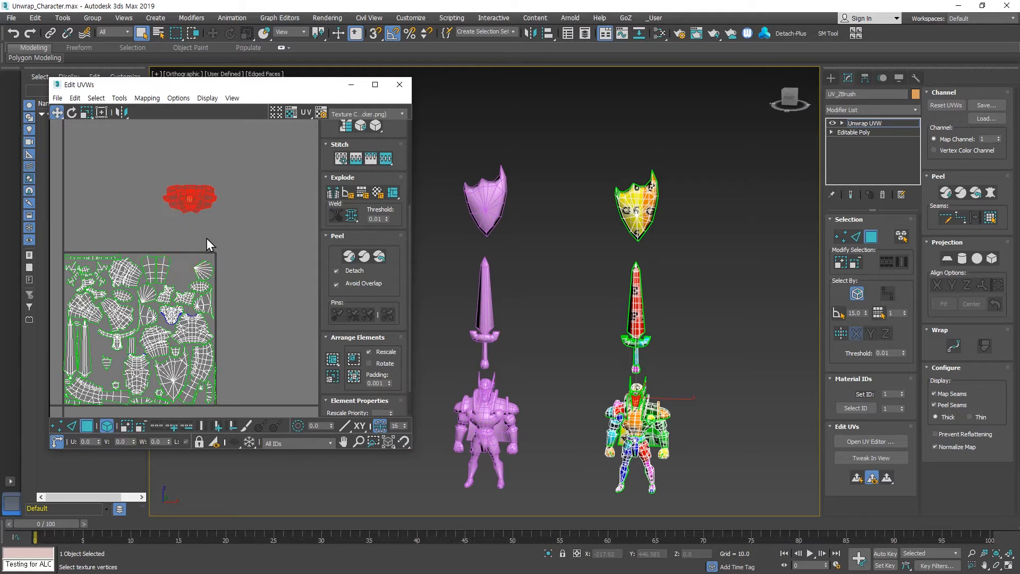
middle_click_drag(195, 333, 230, 286)
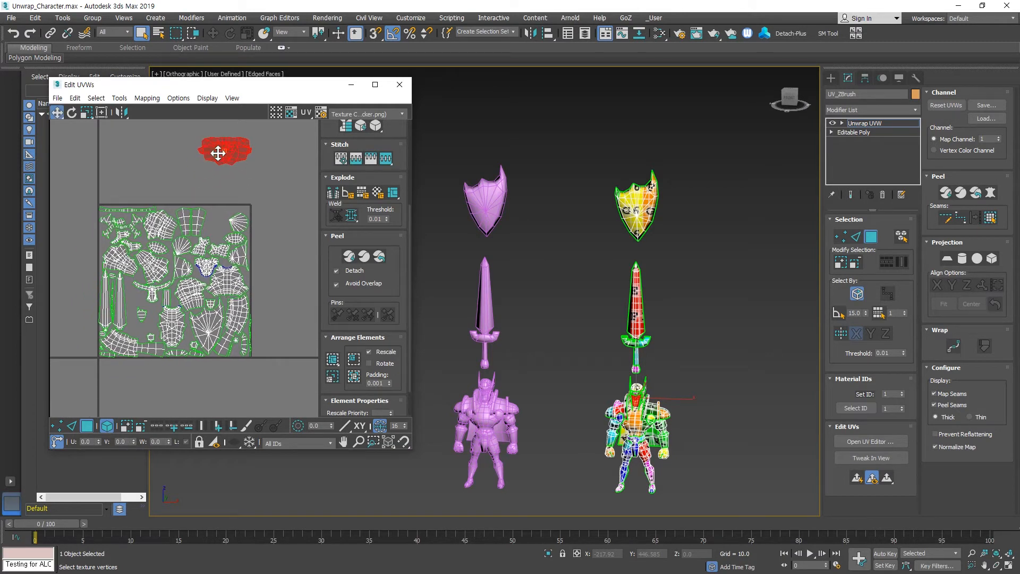
left_click(263, 255)
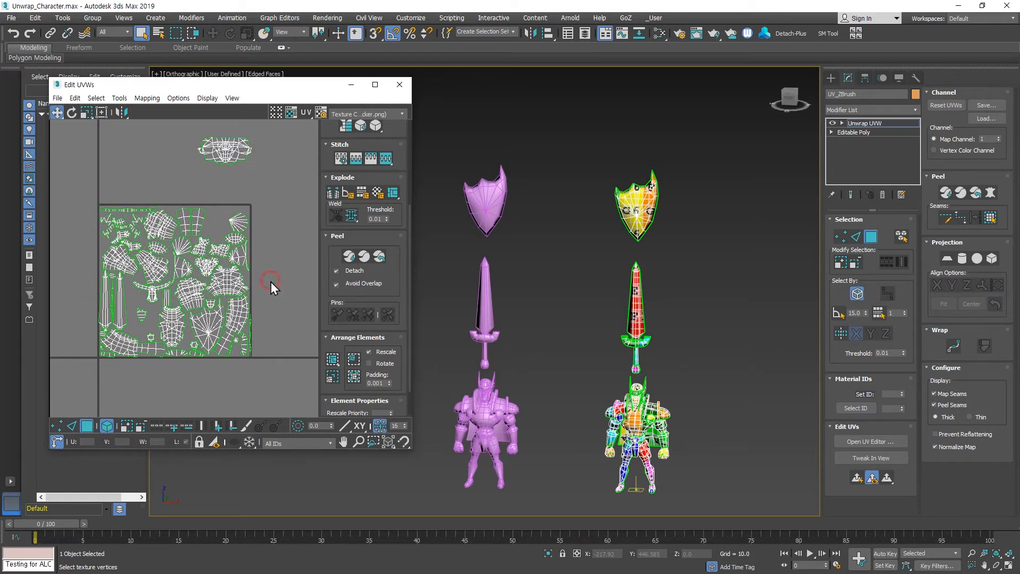
Step: Rescale all UV shells to a matching density, and rescale only the shield's front and back shells against each other
left_click(333, 378)
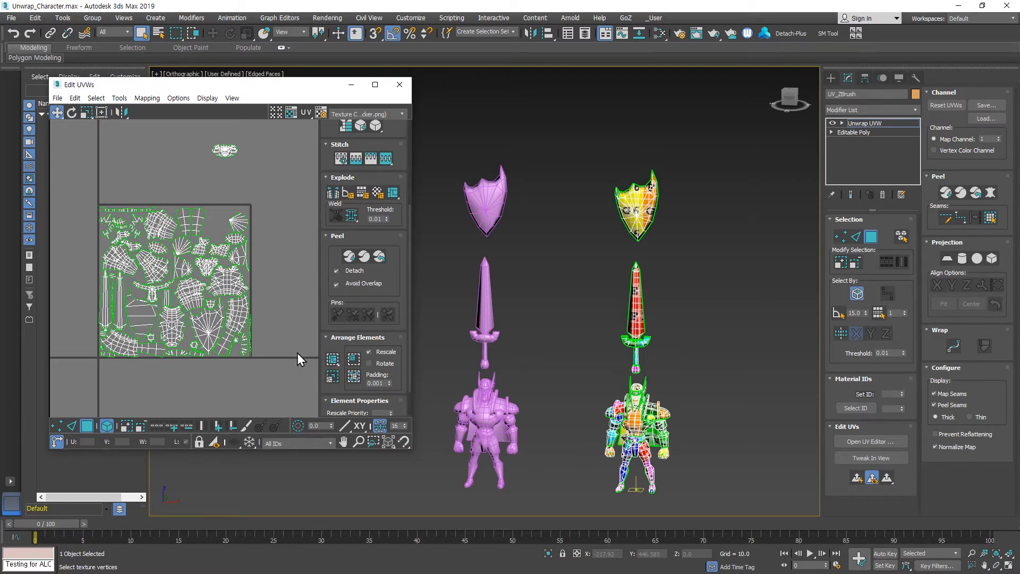
scroll(183, 319, "up", 4)
left_click(132, 317)
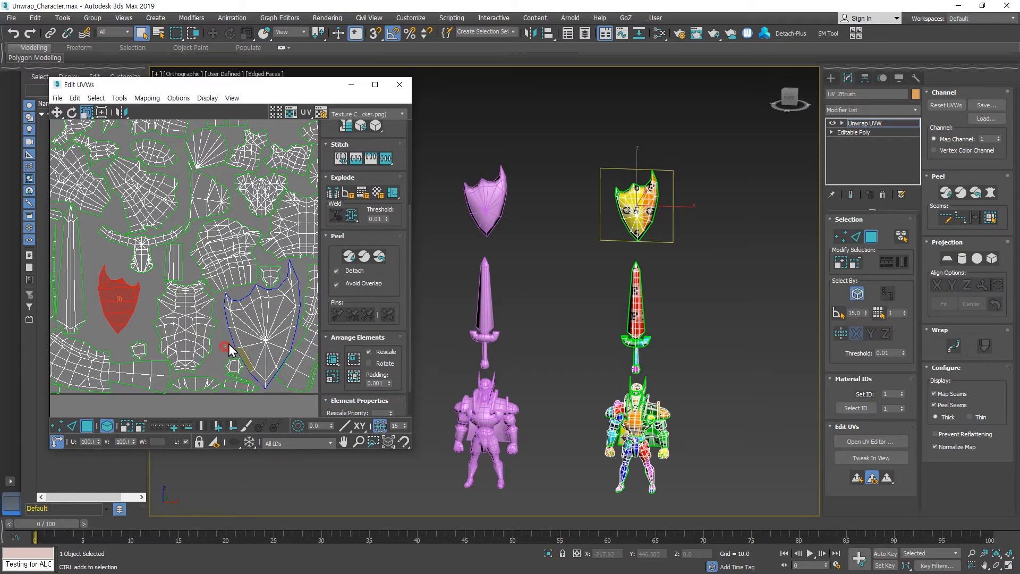
left_click(247, 334, "ctrl")
left_click(333, 377)
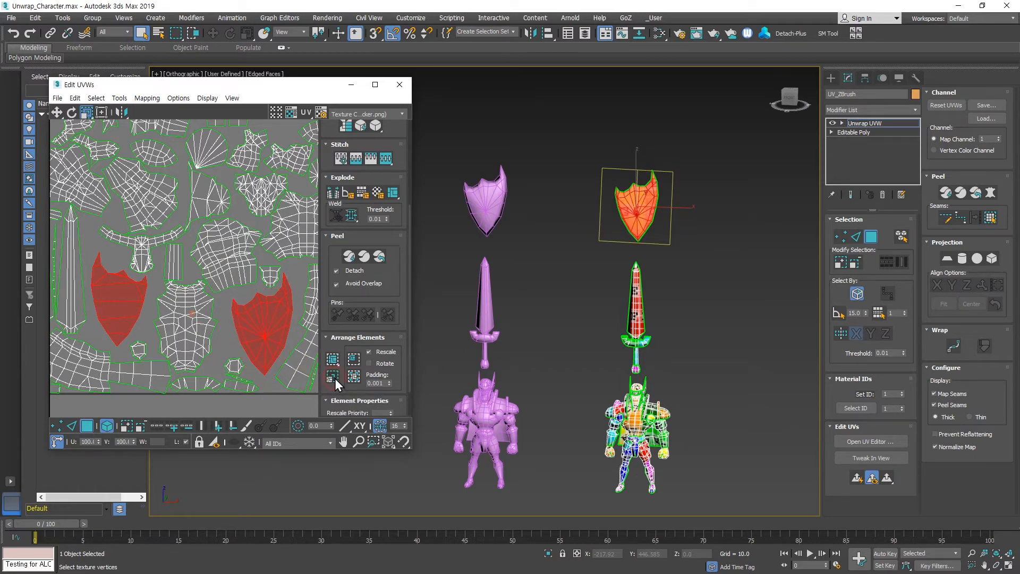
left_click(232, 340)
scroll(231, 340, "down", 4)
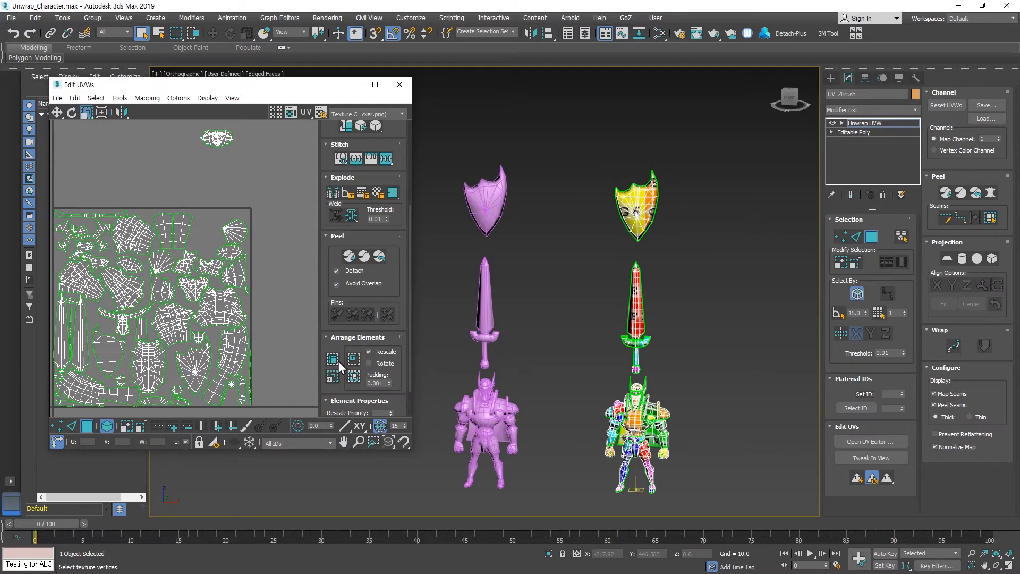
Step: Review the Pack settings and the available packing methods, and cancel the dialog
left_click(335, 359)
left_click_drag(336, 359, 333, 378)
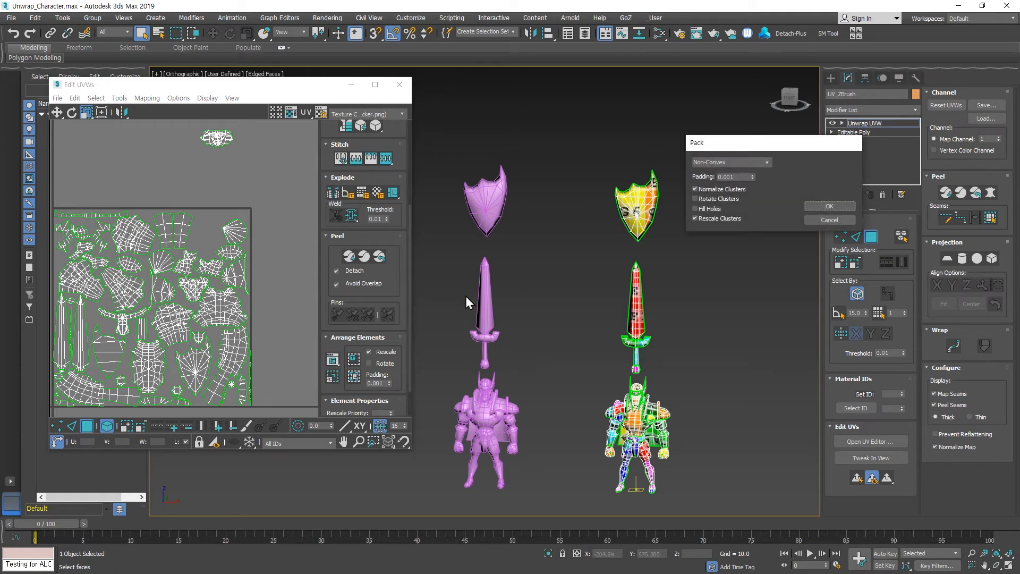
left_click_drag(763, 140, 733, 138)
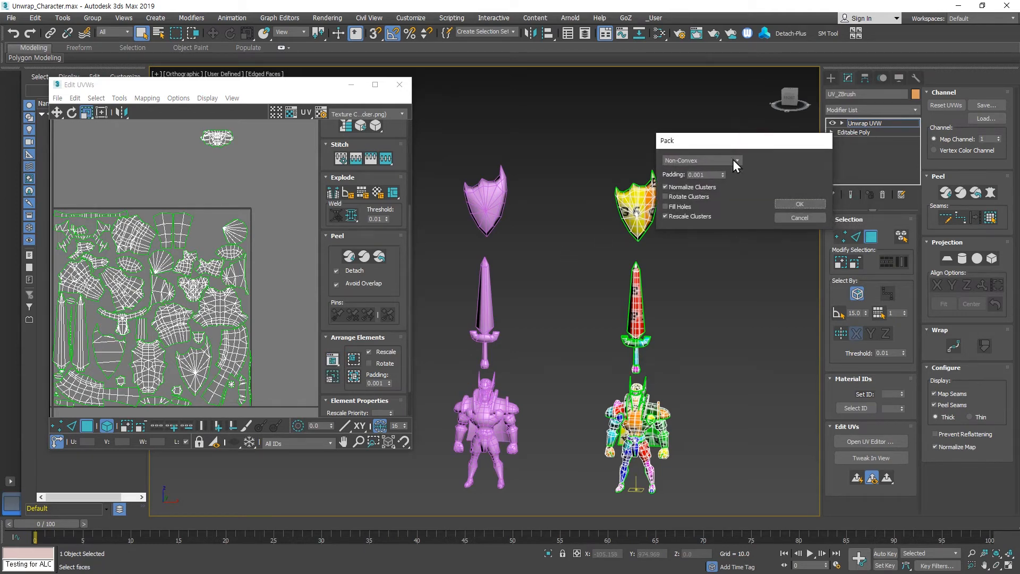
left_click(739, 161)
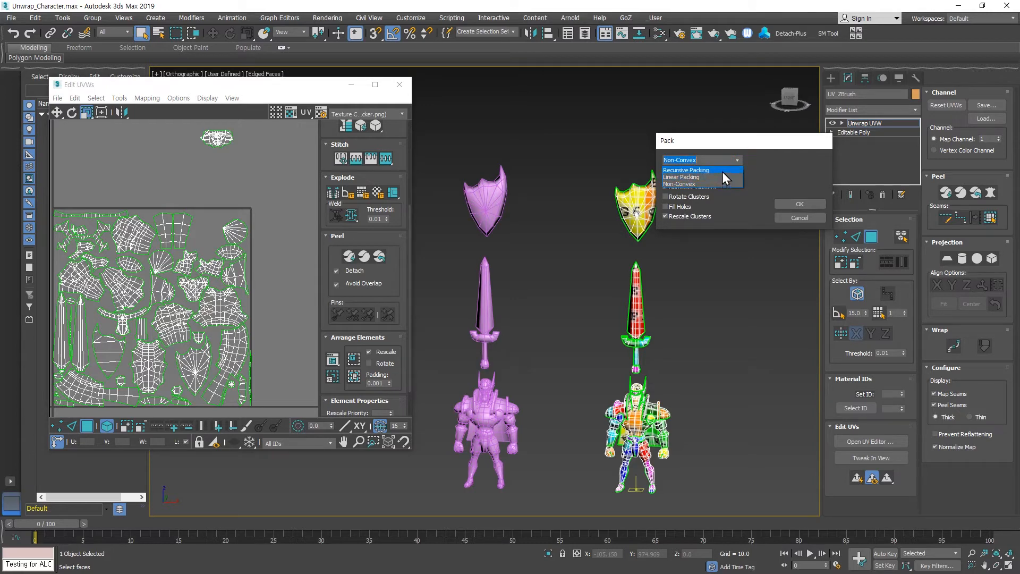
left_click(767, 176)
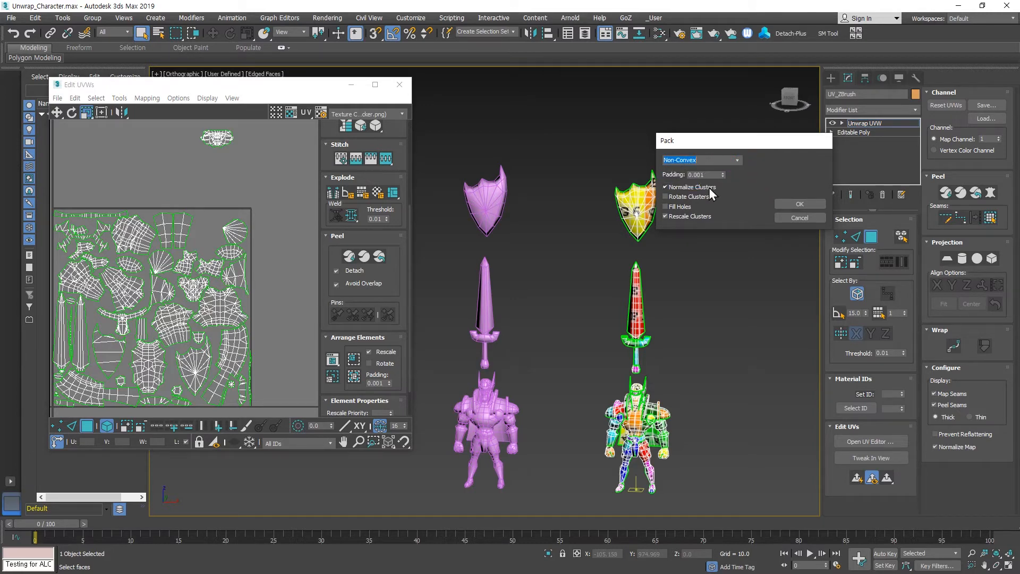
left_click(817, 217)
Step: Close the UV editor, leave polygon selection in Unwrap UVW, and deselect the model
left_click(402, 114)
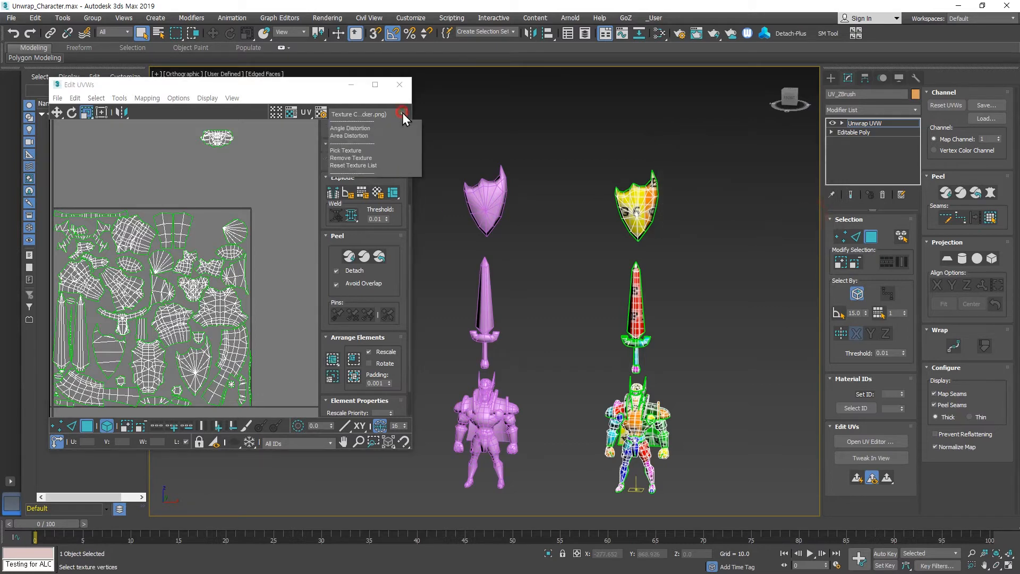
left_click(365, 175)
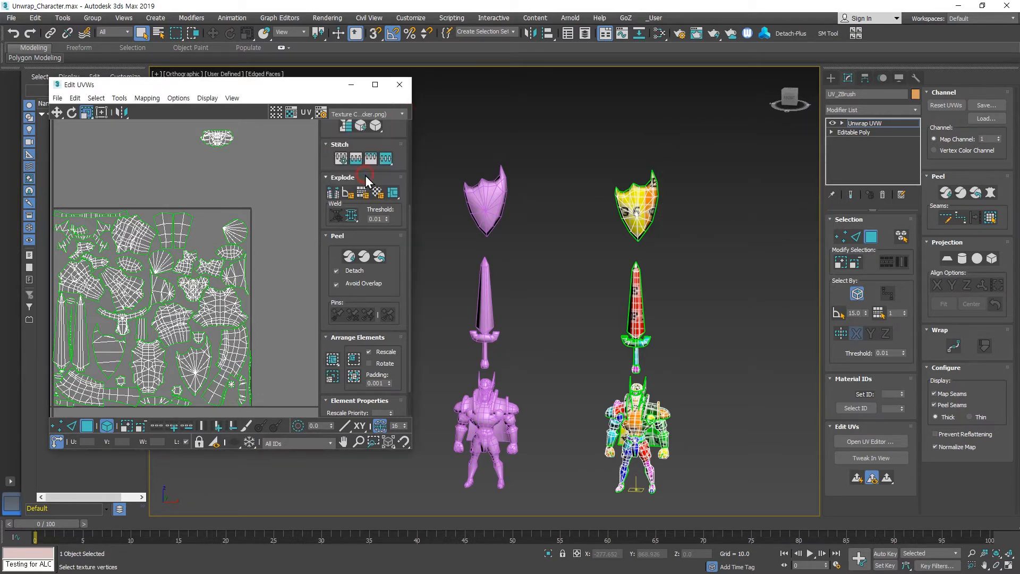
left_click(400, 86)
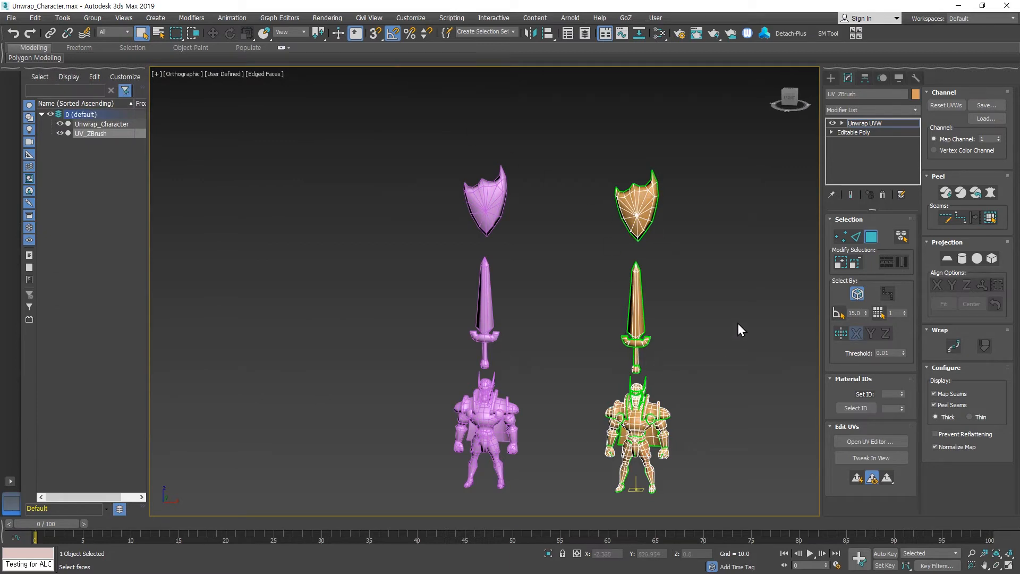
left_click(871, 237)
middle_click_drag(728, 326, 478, 323)
left_click(535, 320)
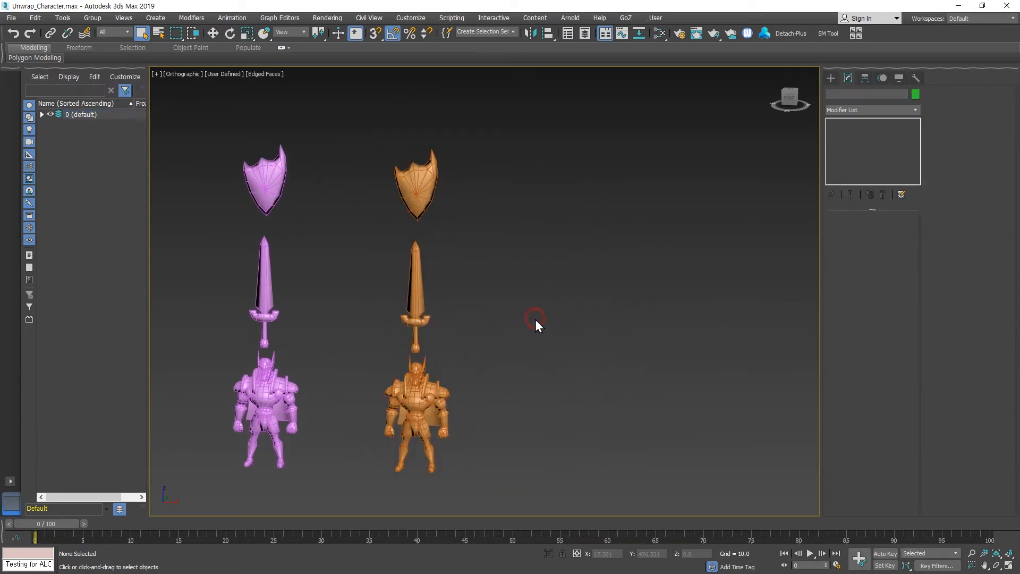
Step: Detach the sword element from the Editable Poly level of UV_ZBrush as a clone, and exit element selection
left_click_drag(471, 268, 378, 333)
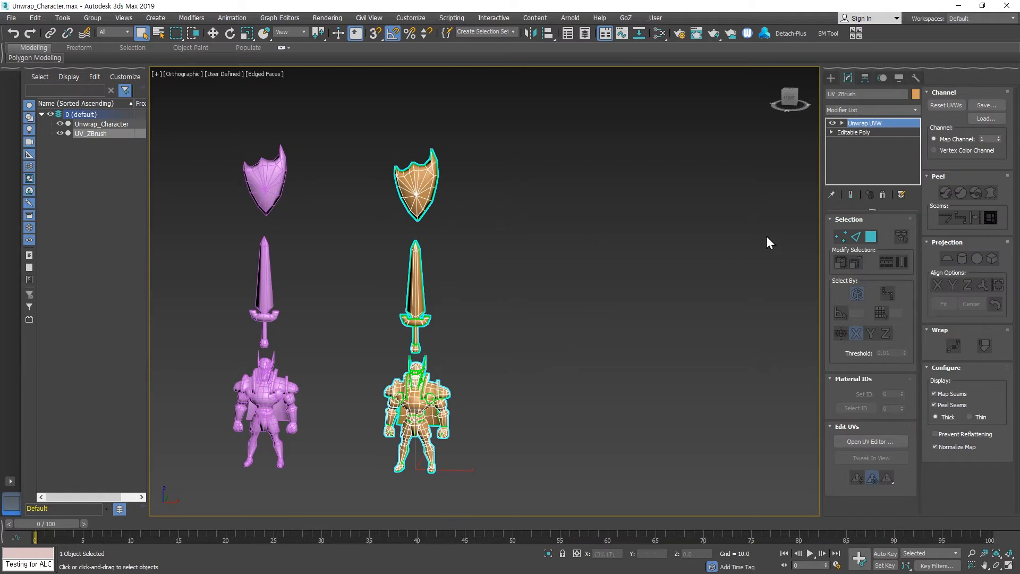
left_click(853, 132)
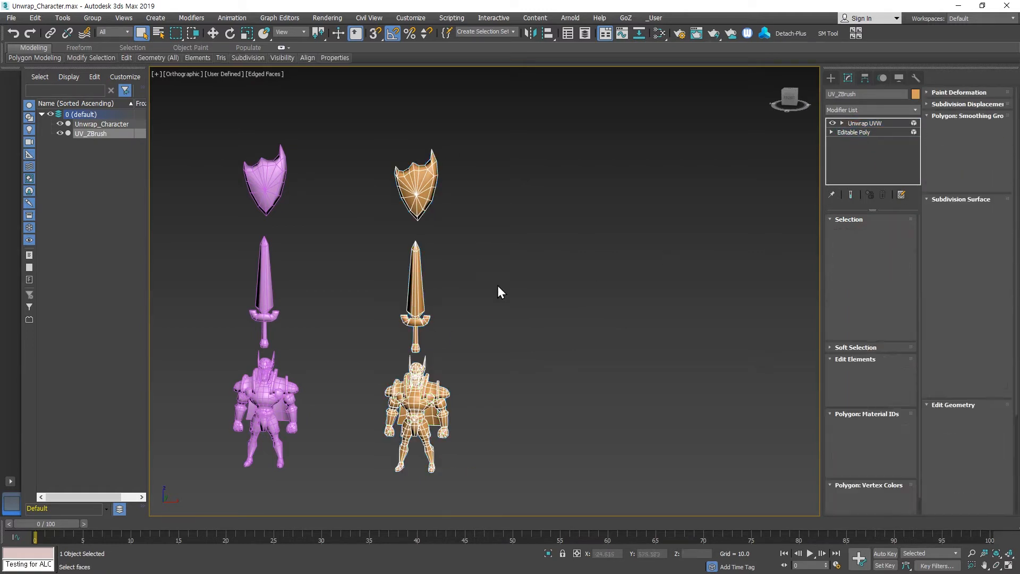
left_click_drag(456, 257, 403, 355)
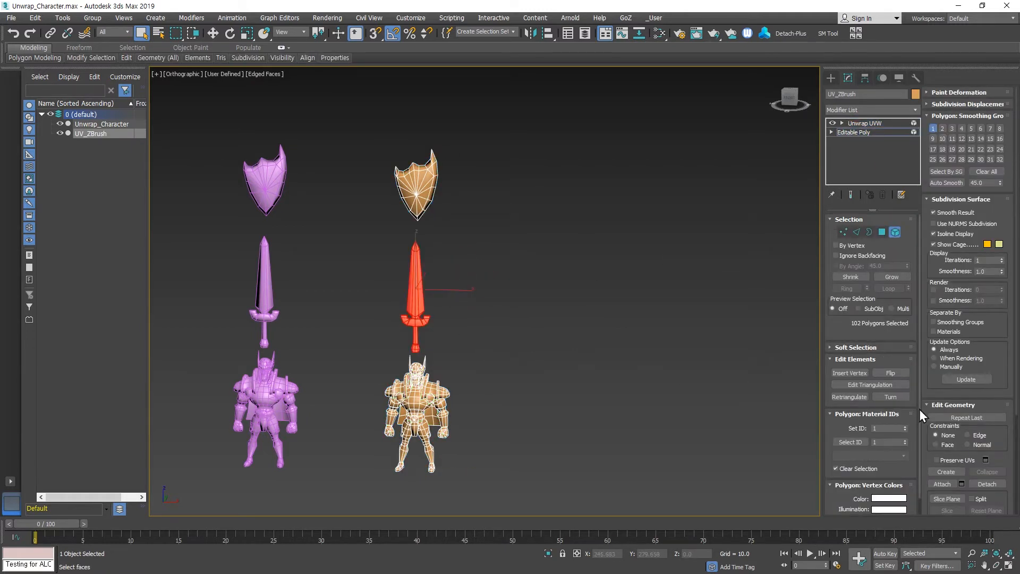
left_click(987, 483)
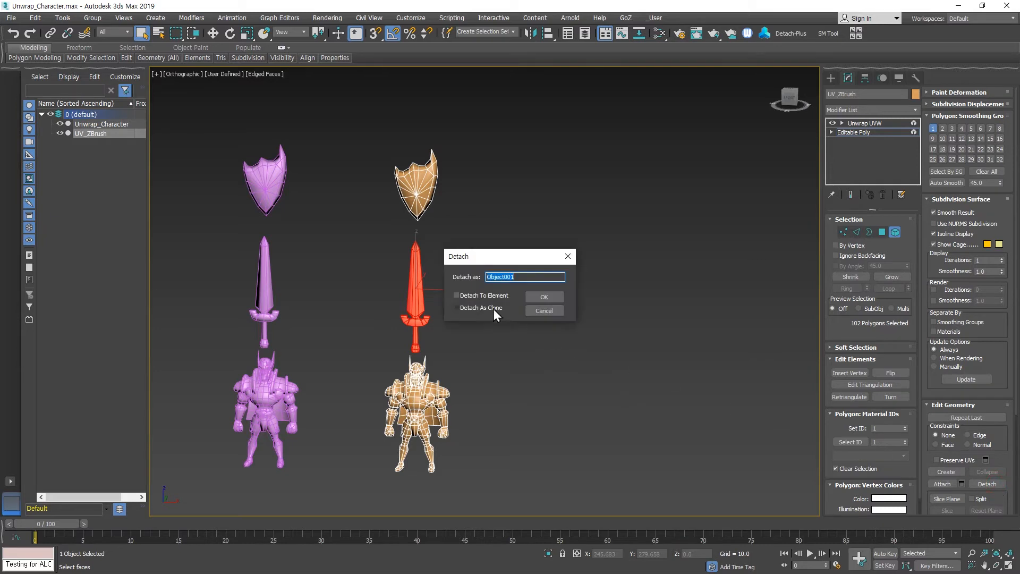
left_click(548, 299)
left_click(896, 233)
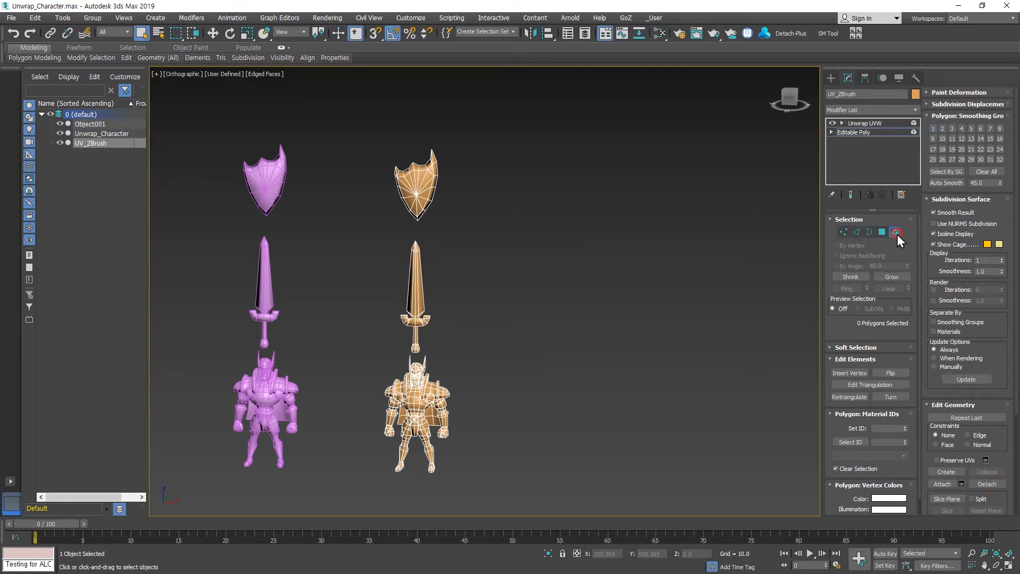
Step: Move the detached sword along X to about 71.8, clear of the character
left_click(113, 125)
key("w")
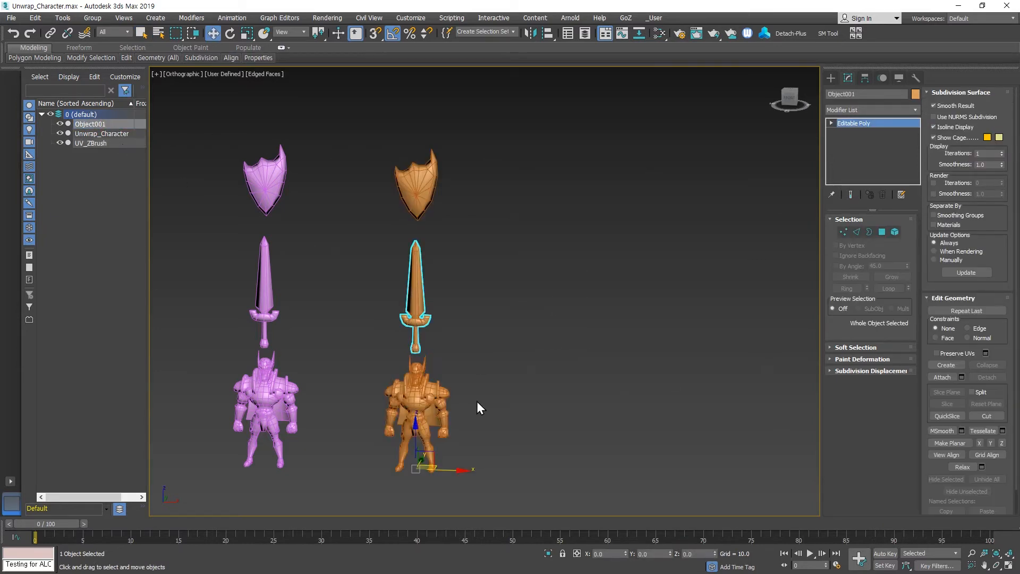
left_click_drag(449, 471, 549, 477)
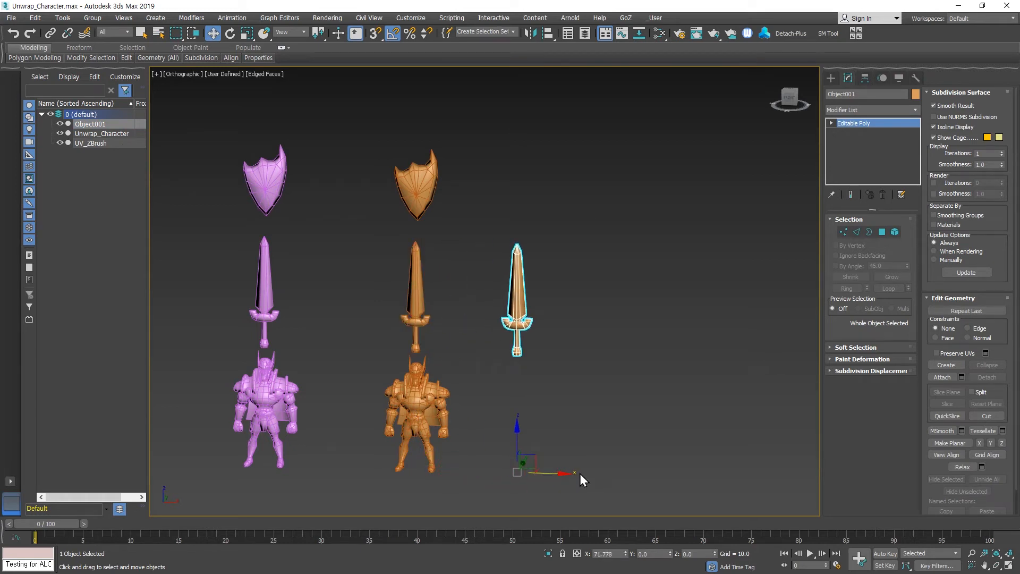
Step: Clone the detached sword along X as three copies spaced about 28 units apart
left_click_drag(545, 472, 585, 473, "shift")
left_click_drag(585, 472, 585, 472, "shift")
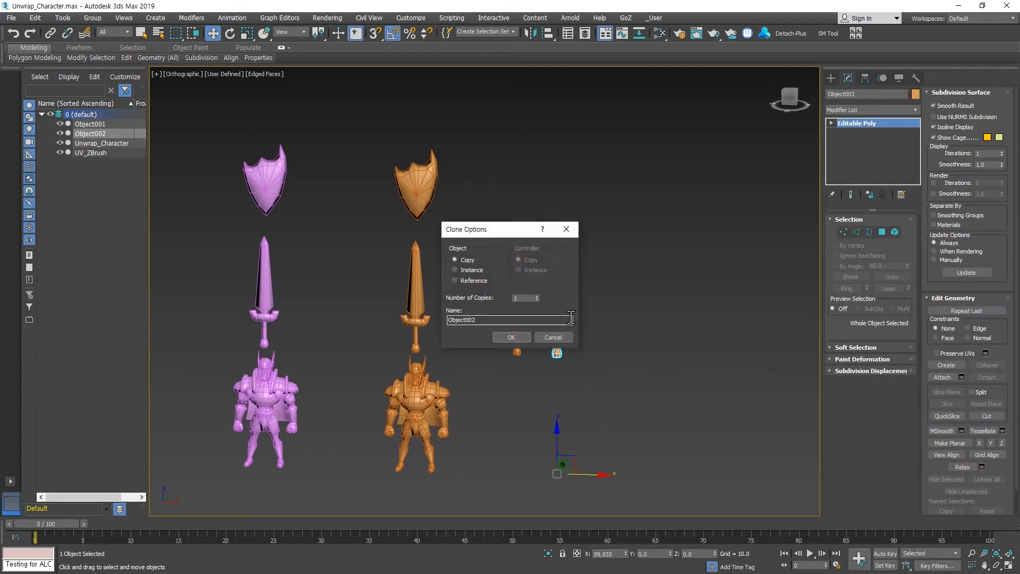
left_click(537, 297)
left_click(537, 296)
left_click(511, 339)
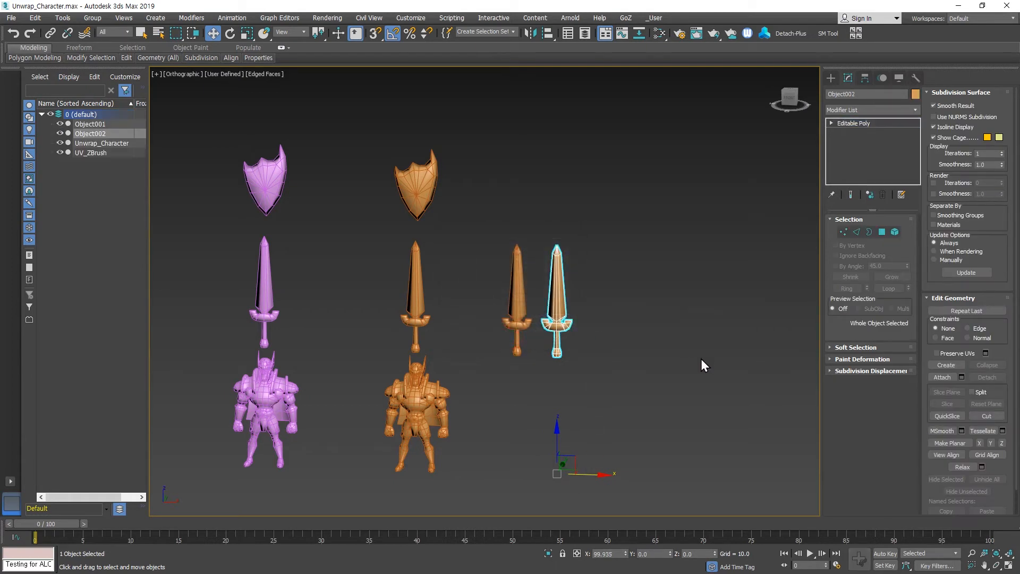
Step: Apply one Unwrap UVW modifier to all four detached swords and open their UVs in the UV editor
left_click(597, 414)
left_click_drag(700, 211, 494, 367)
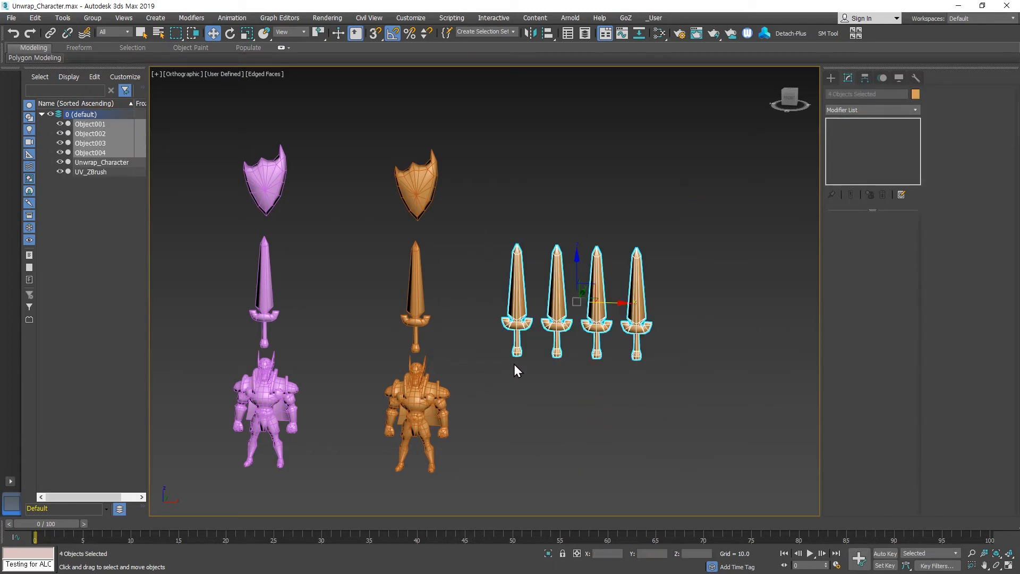
left_click(915, 109)
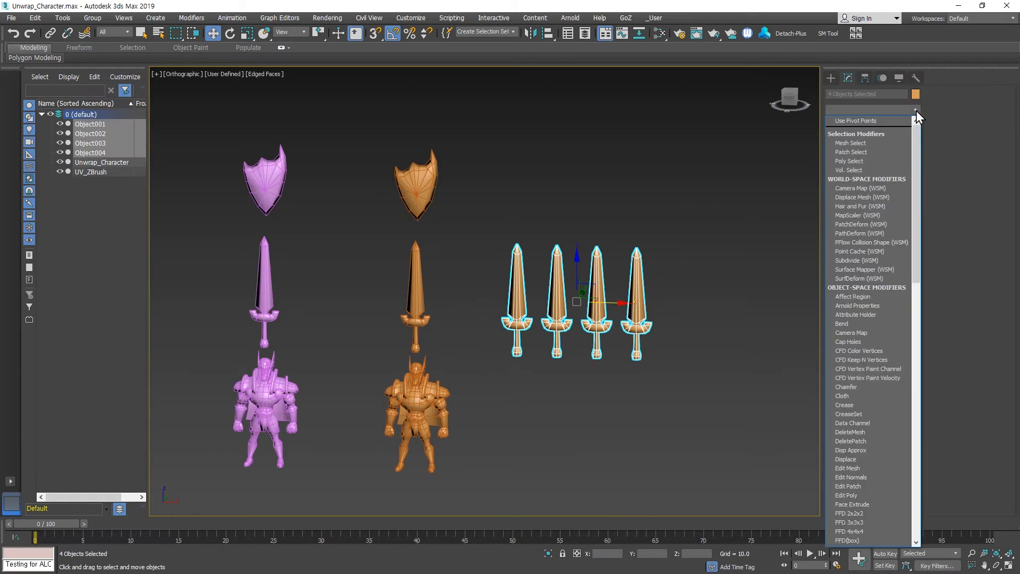
scroll(882, 353, "down", 10)
left_click(856, 410)
left_click(871, 441)
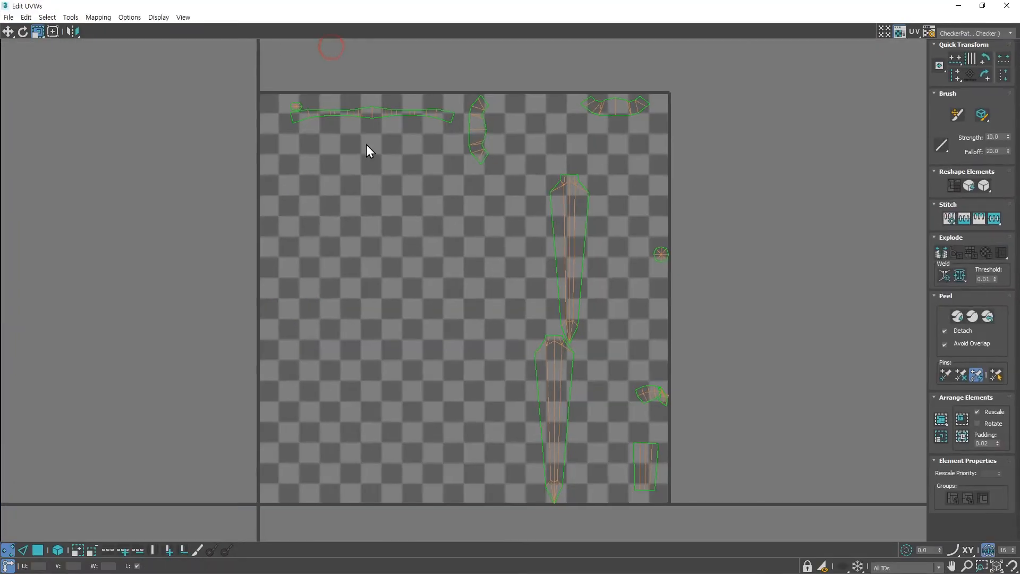
Step: Hide the UV editor's checker background and switch to polygon selection by whole elements
left_click(344, 47)
left_click(899, 32)
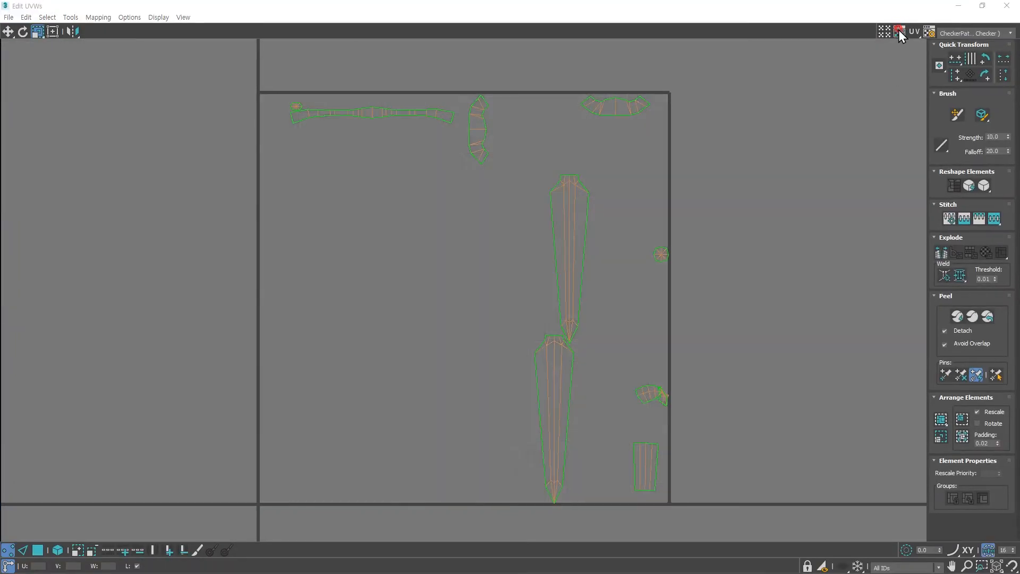
left_click(37, 552)
left_click(57, 550)
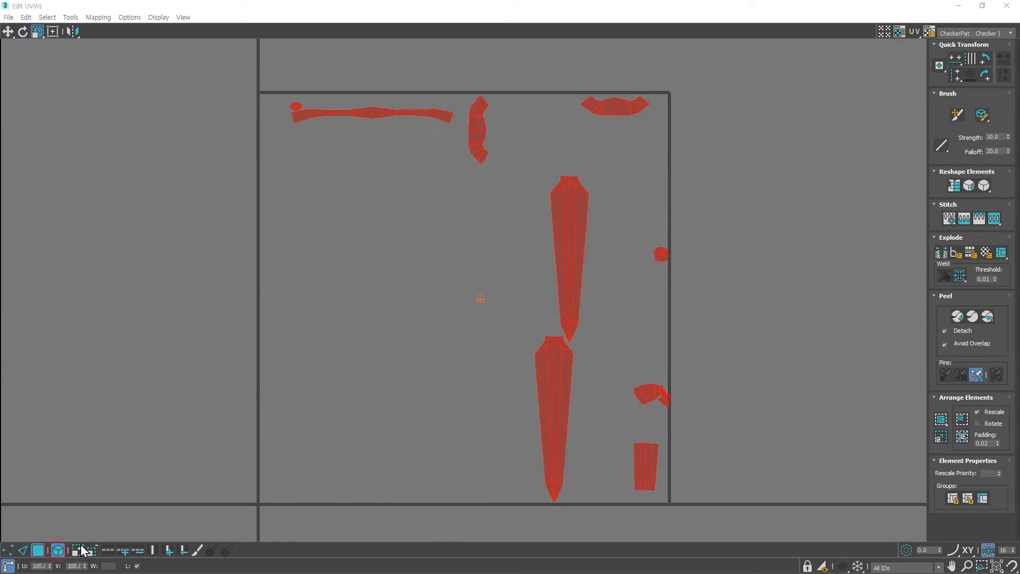
left_click(365, 372)
scroll(590, 237, "up", 5)
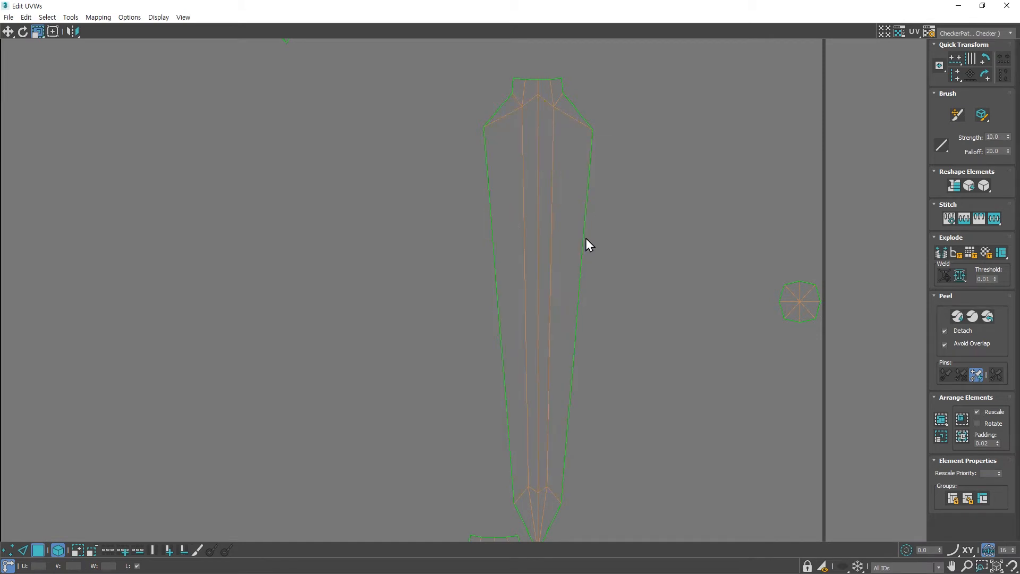
Step: Restore the UV editor to a smaller window, leave UV polygon editing, and set the second detached sword's object color to blue
left_click(983, 6)
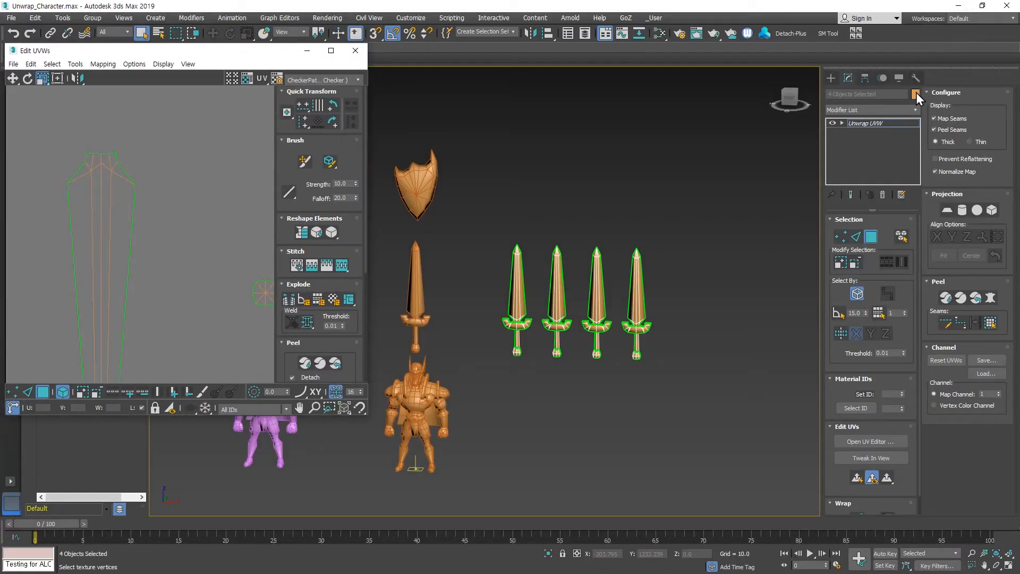
scroll(185, 245, "down", 3)
middle_click_drag(185, 244, 171, 187)
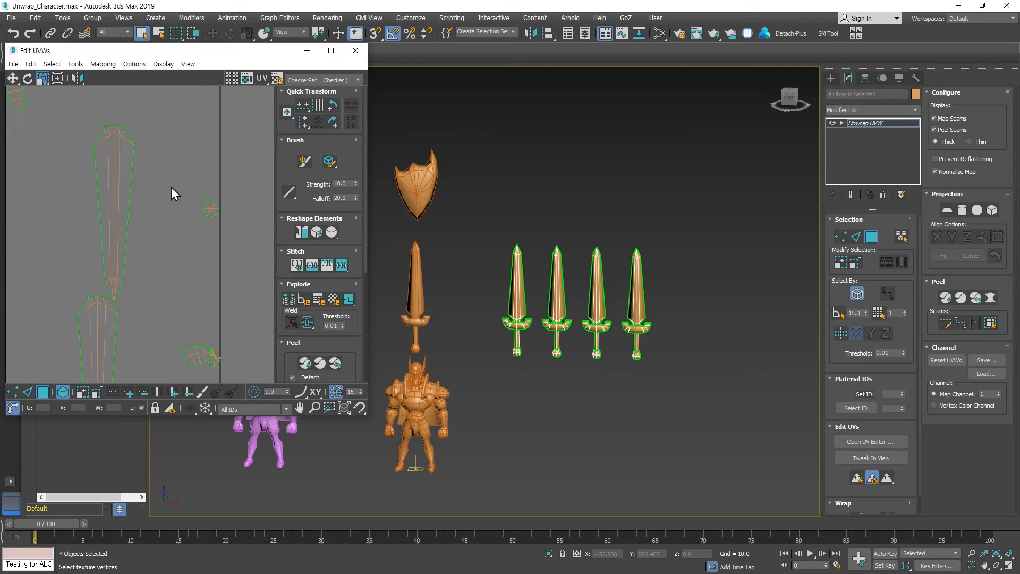
left_click(873, 236)
left_click(741, 210)
left_click(559, 266)
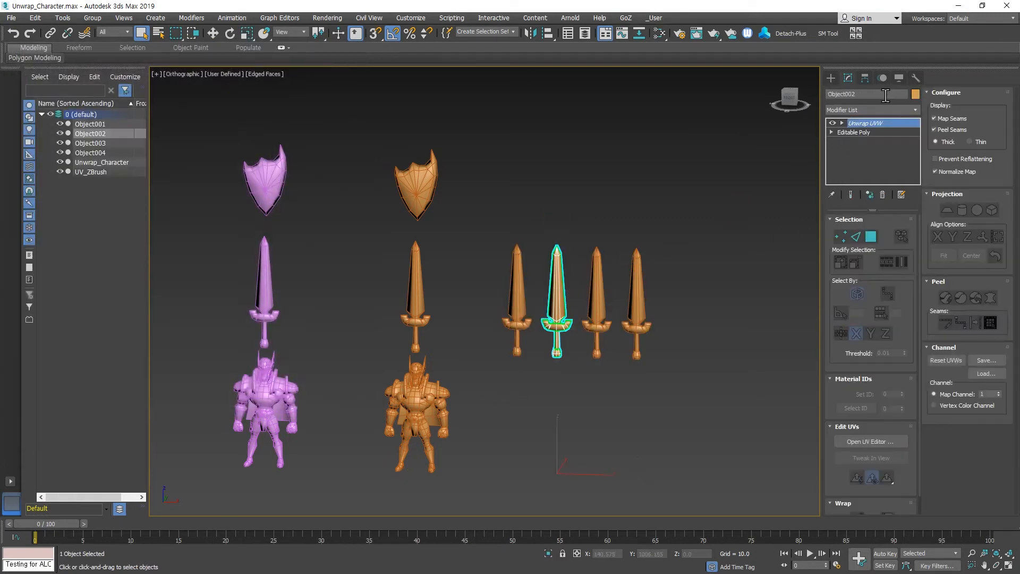
left_click(915, 93)
left_click(554, 272)
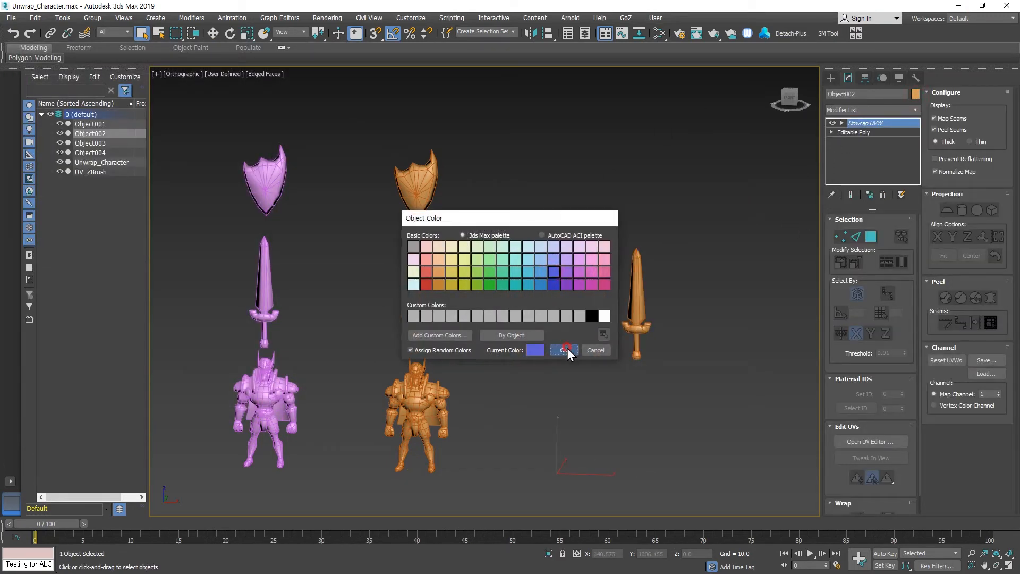
left_click(564, 349)
Step: Set the third detached sword's object color to red and the fourth sword's to green
left_click(594, 294)
left_click(915, 94)
left_click(426, 274)
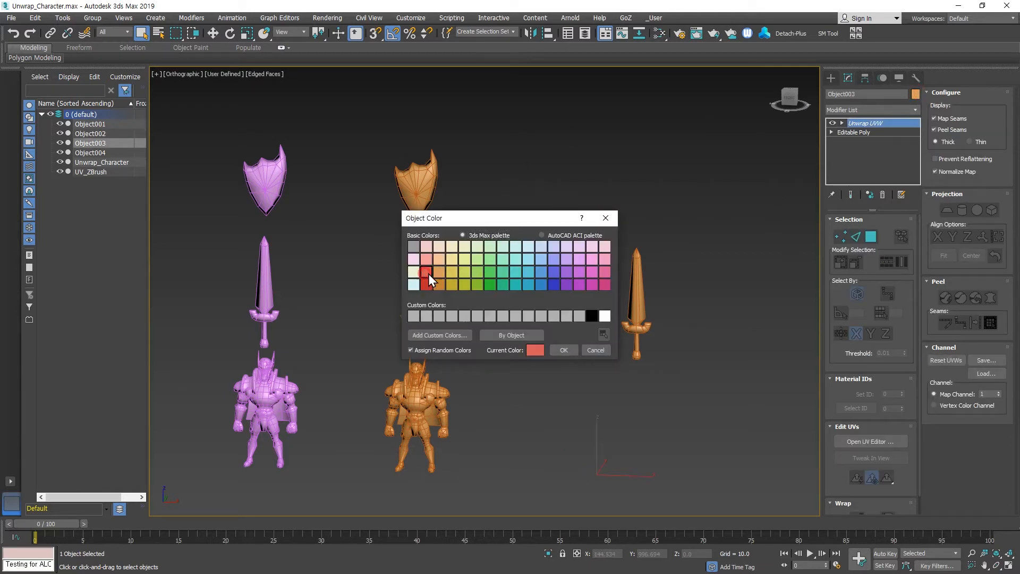
left_click(564, 349)
left_click_drag(628, 296, 666, 213)
left_click(914, 94)
left_click(490, 284)
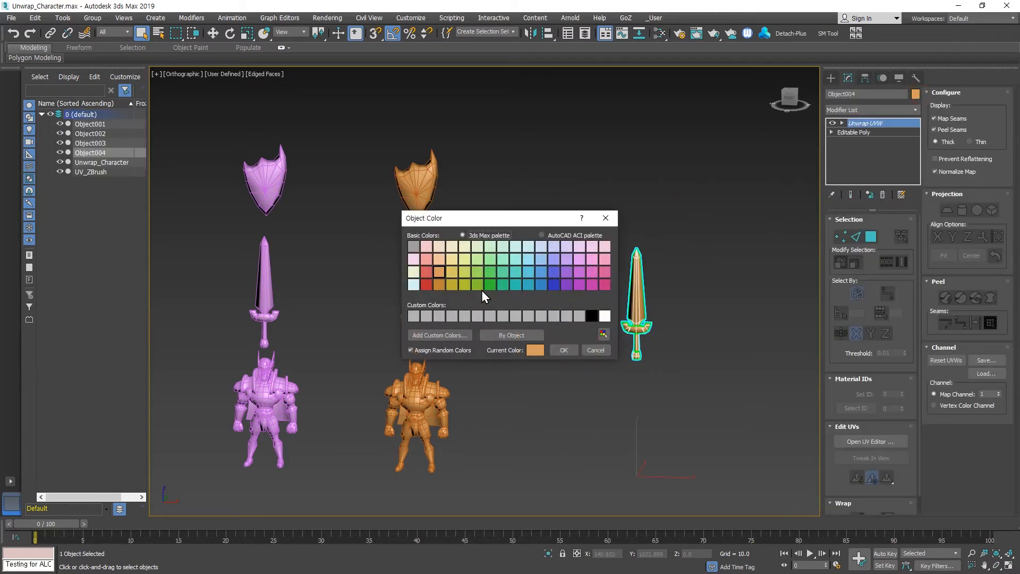
left_click(564, 349)
Step: Select all four detached swords and reopen their shared UVs in a maximized UV editor
left_click(724, 273)
left_click_drag(724, 273, 530, 296)
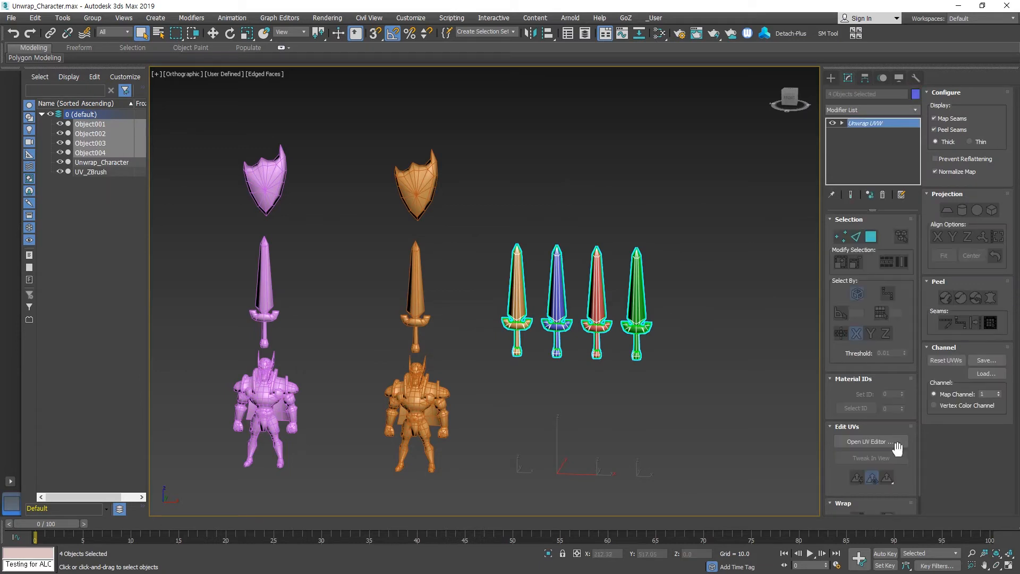
left_click(895, 443)
left_click(331, 50)
scroll(587, 262, "down", 5)
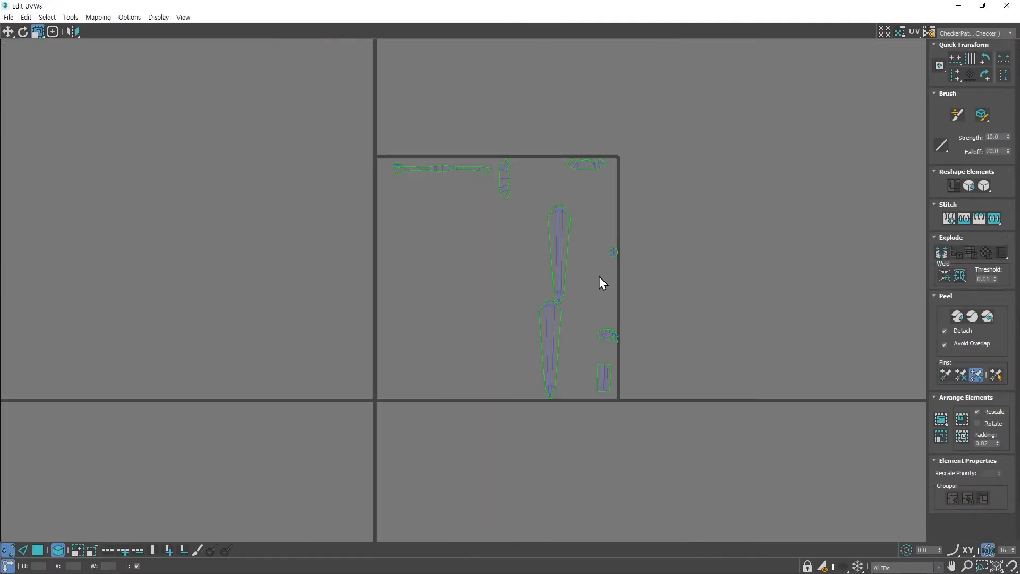
middle_click_drag(598, 282, 589, 280)
scroll(590, 280, "up", 2)
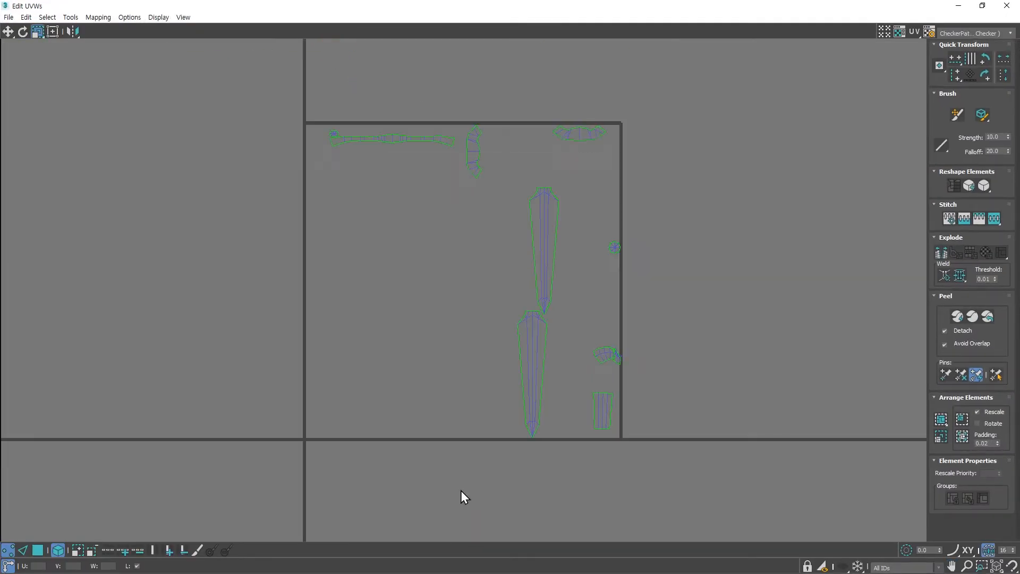
Step: Pack the overlapping UV elements of all four swords at polygon level with the current custom pack settings
left_click(37, 550)
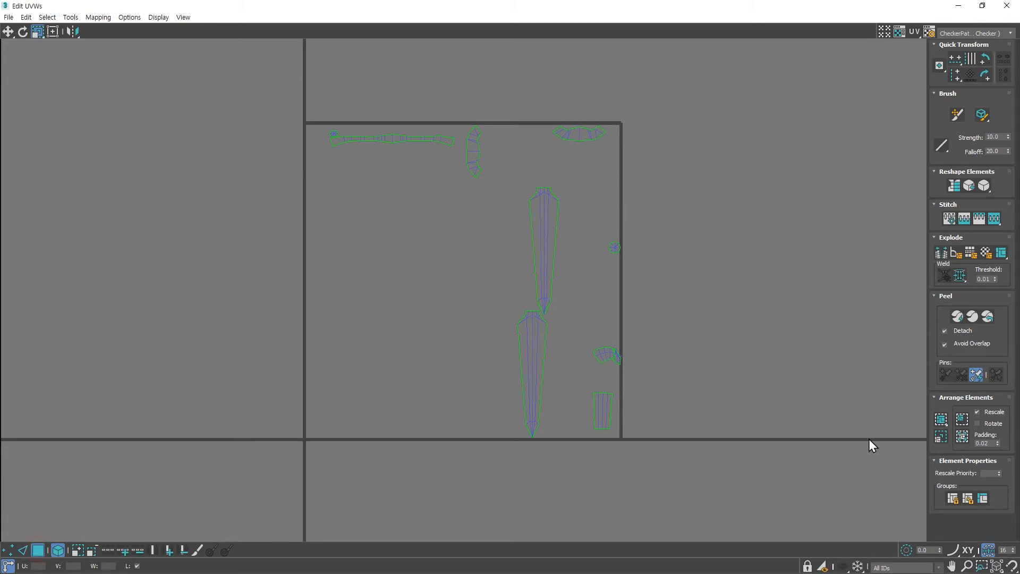
left_click(942, 420)
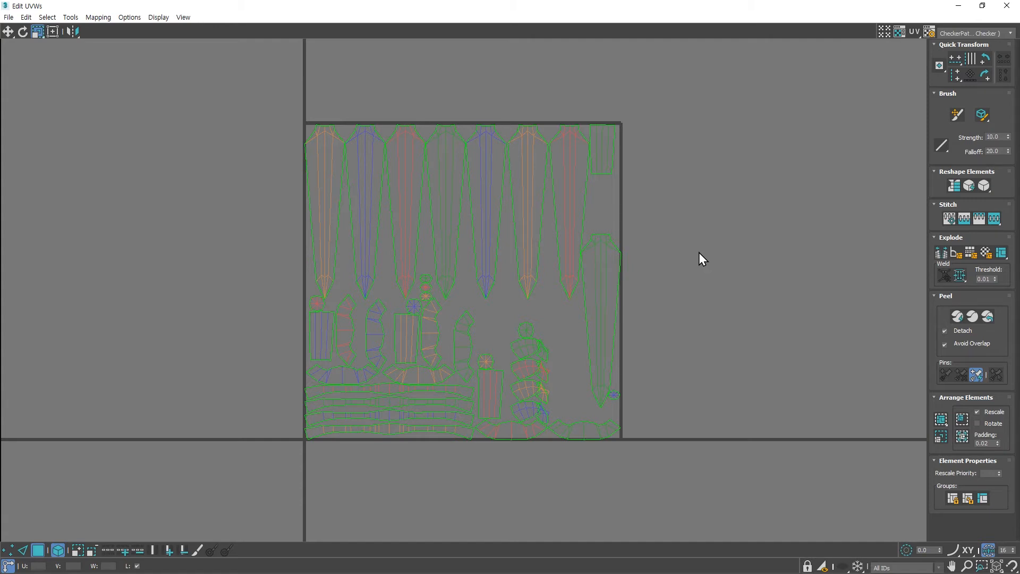
scroll(467, 273, "up", 3)
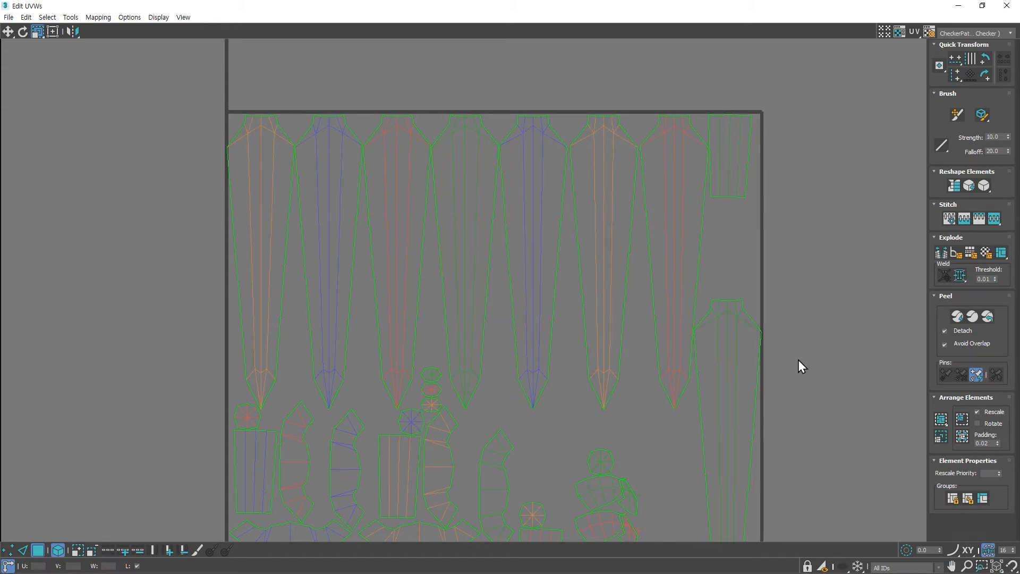
scroll(797, 362, "down", 3)
middle_click_drag(796, 366, 665, 335)
scroll(664, 339, "up", 1)
middle_click_drag(712, 365, 701, 357)
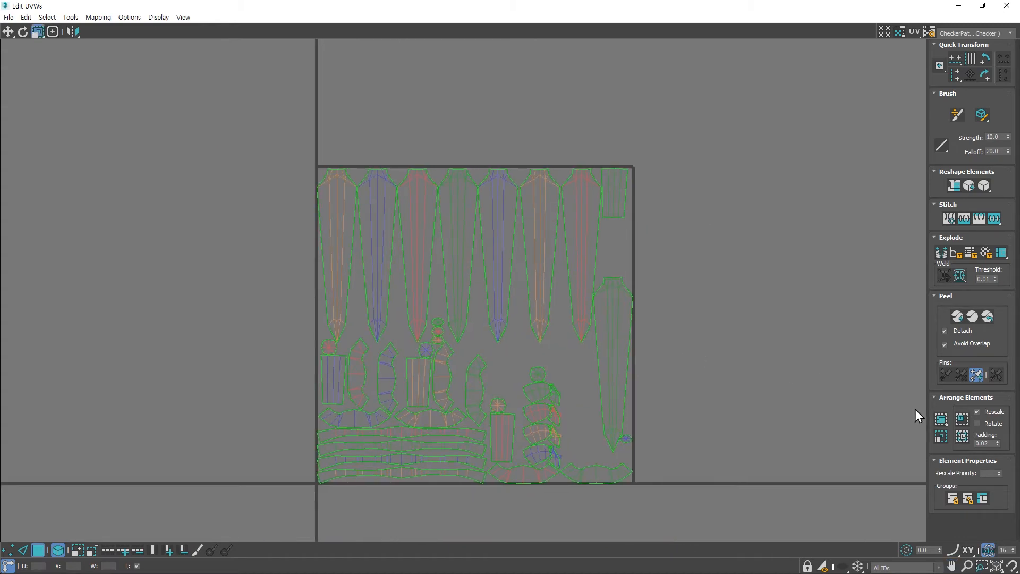
Step: Repack the swords' UV elements with Linear Packing, padding 0.001, keeping Normalize Clusters and Rescale Clusters enabled
left_click(943, 420)
left_click(943, 437)
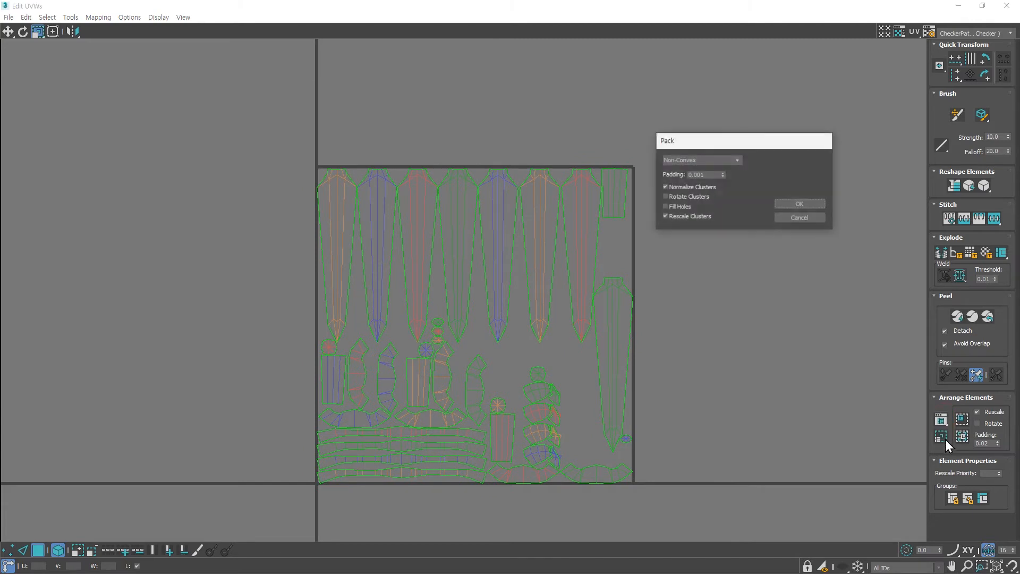
left_click(737, 160)
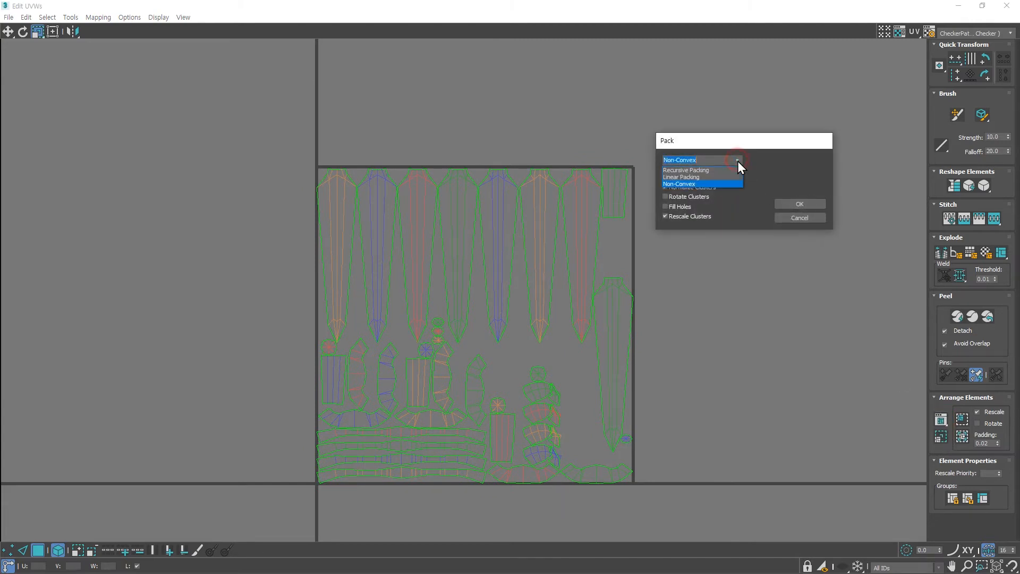
left_click(691, 178)
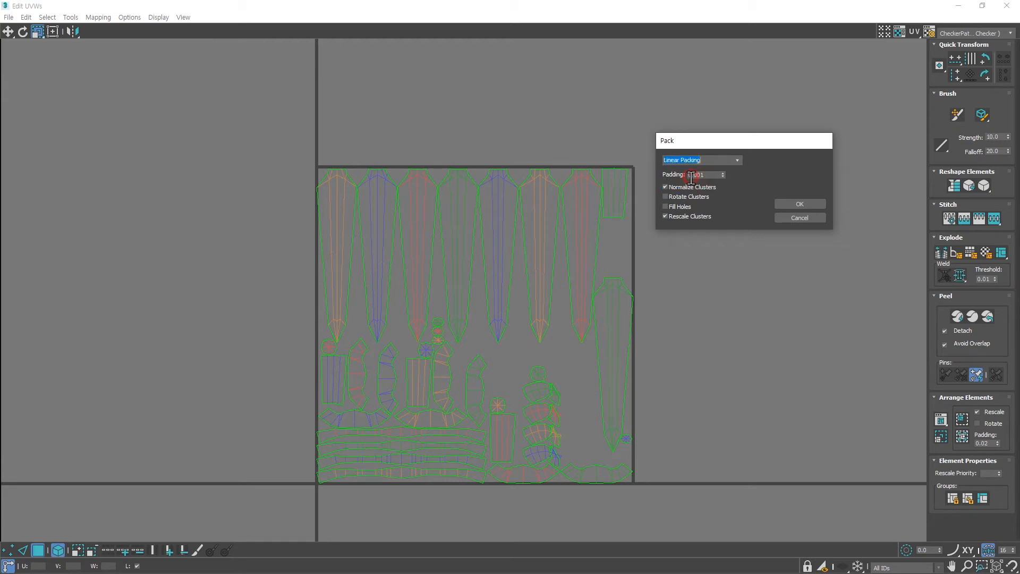
left_click(787, 204)
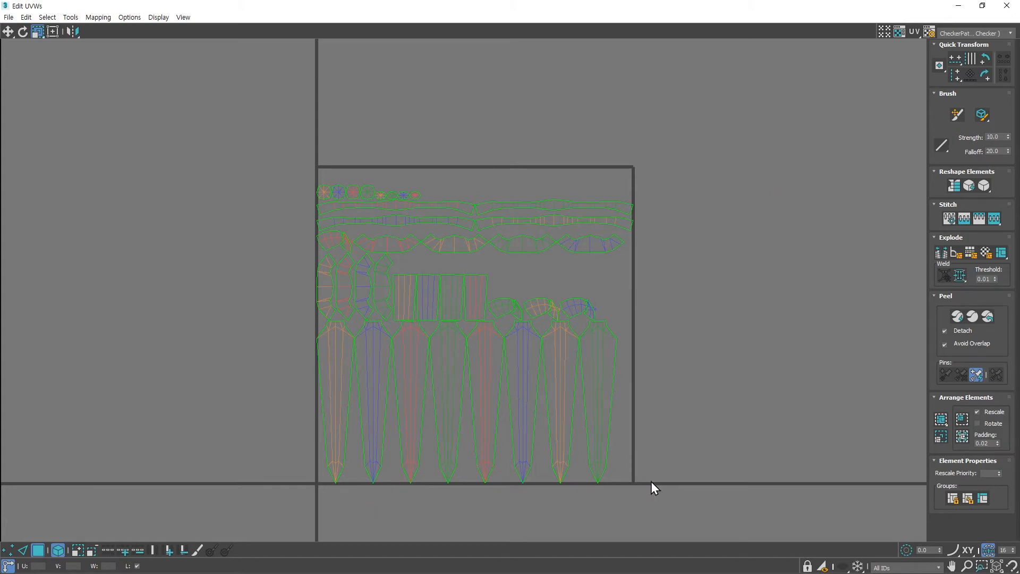
Step: Pack the swords' UV elements with Recursive Packing at padding 0.001, and run the custom pack once more
left_click_drag(942, 421, 943, 438)
left_click(738, 161)
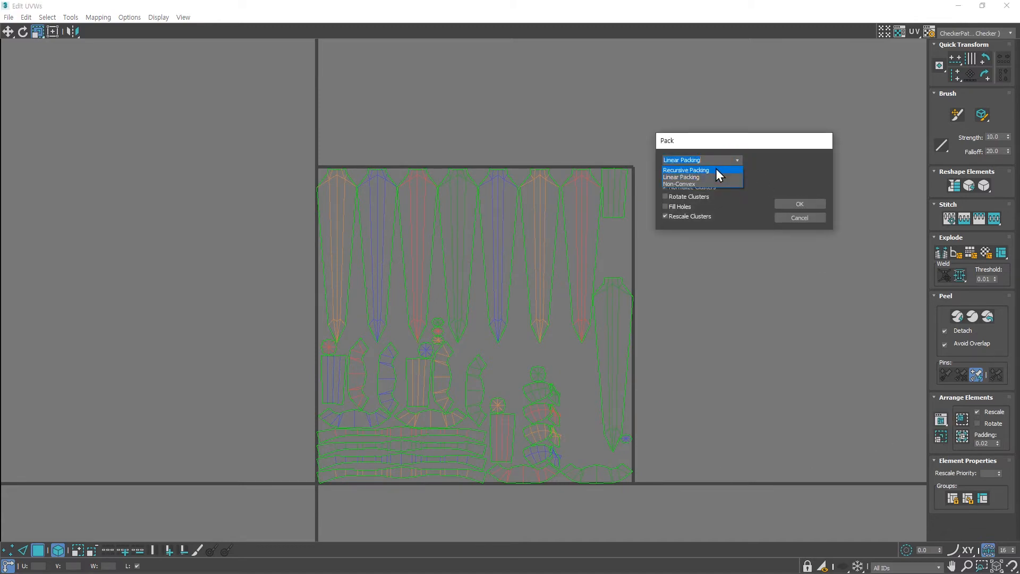
left_click(716, 170)
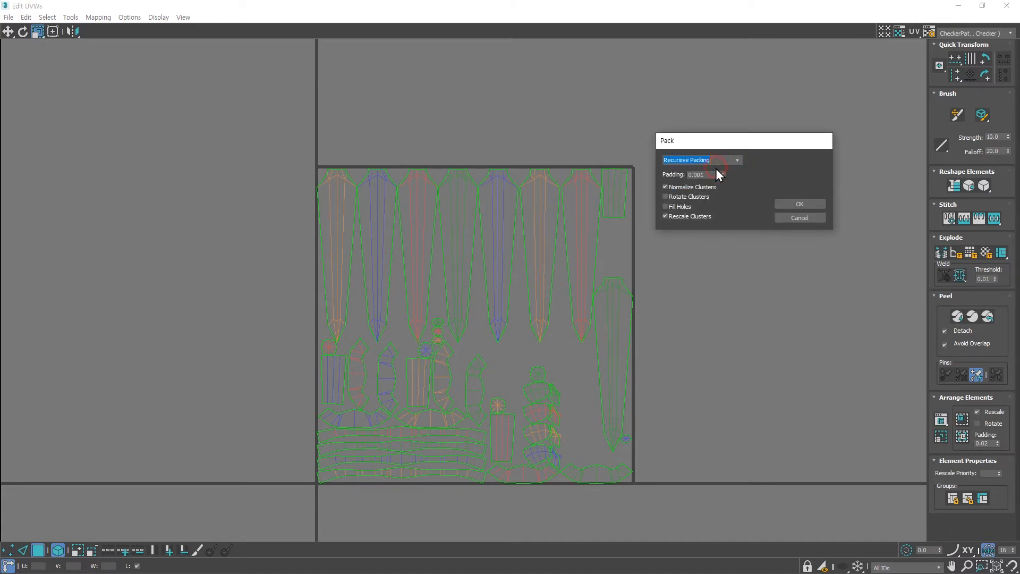
left_click(800, 205)
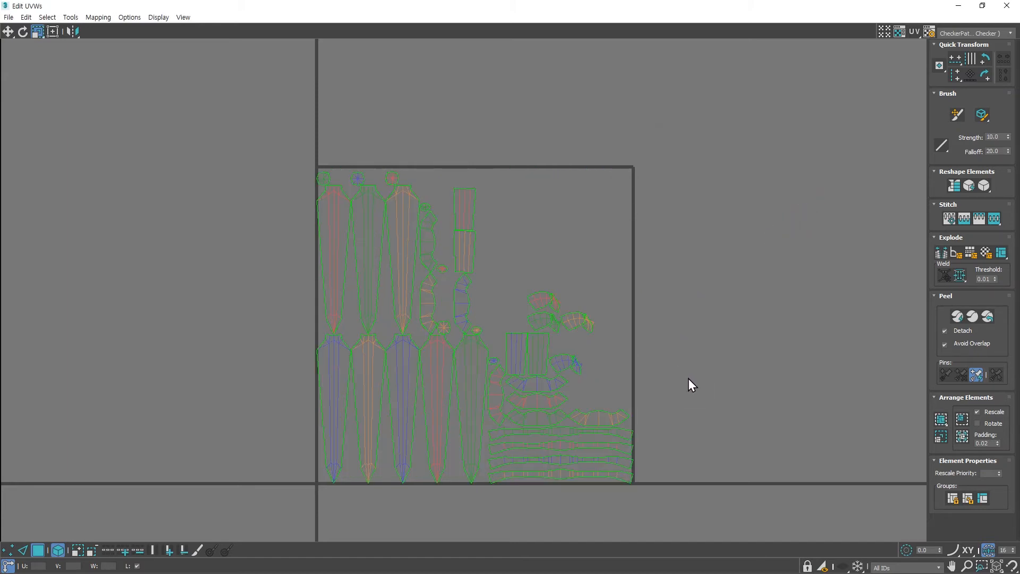
middle_click_drag(689, 382, 683, 346)
scroll(664, 367, "up", 2)
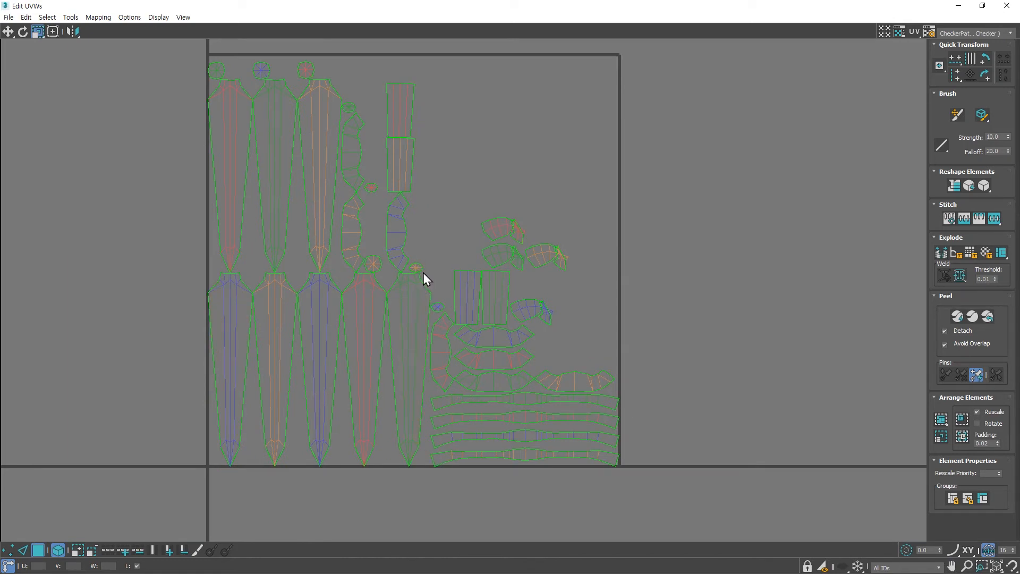
left_click(941, 419)
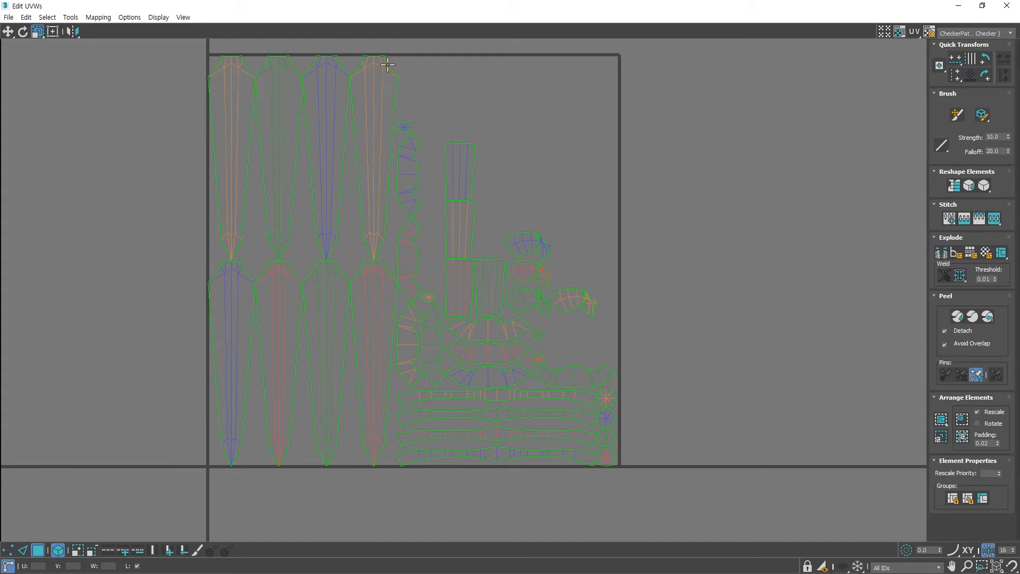
Step: Turn off Normalize Clusters in the pack settings and repack the UV elements with Recursive Packing
left_click(941, 422)
left_click(942, 439)
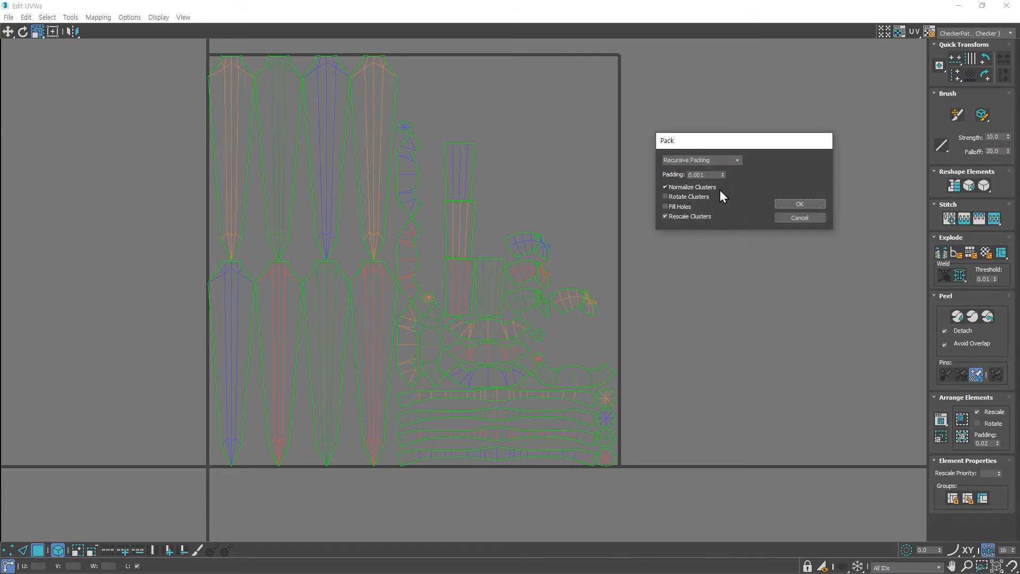
left_click(664, 186)
scroll(394, 287, "up", 10)
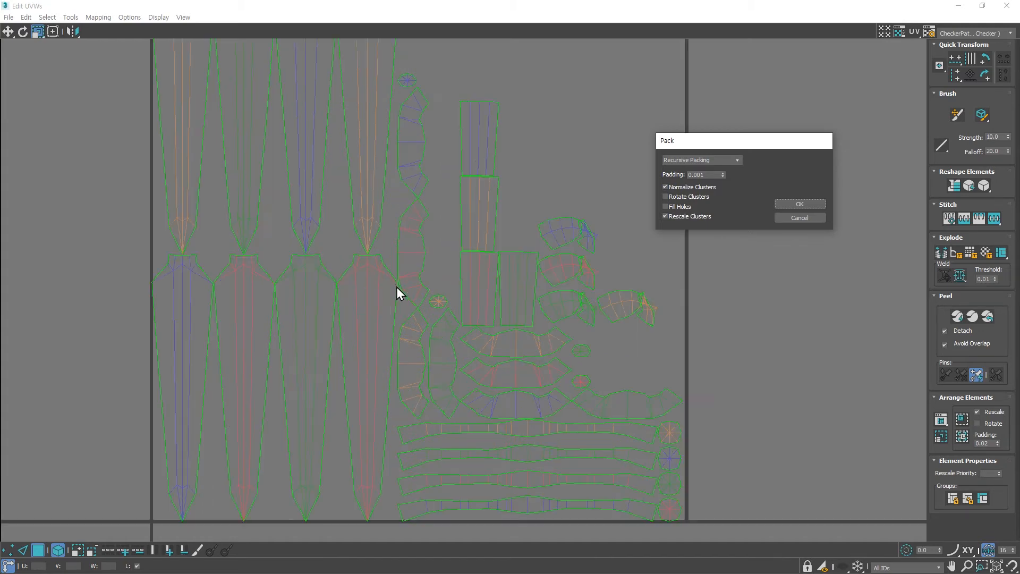
scroll(430, 254, "down", 10)
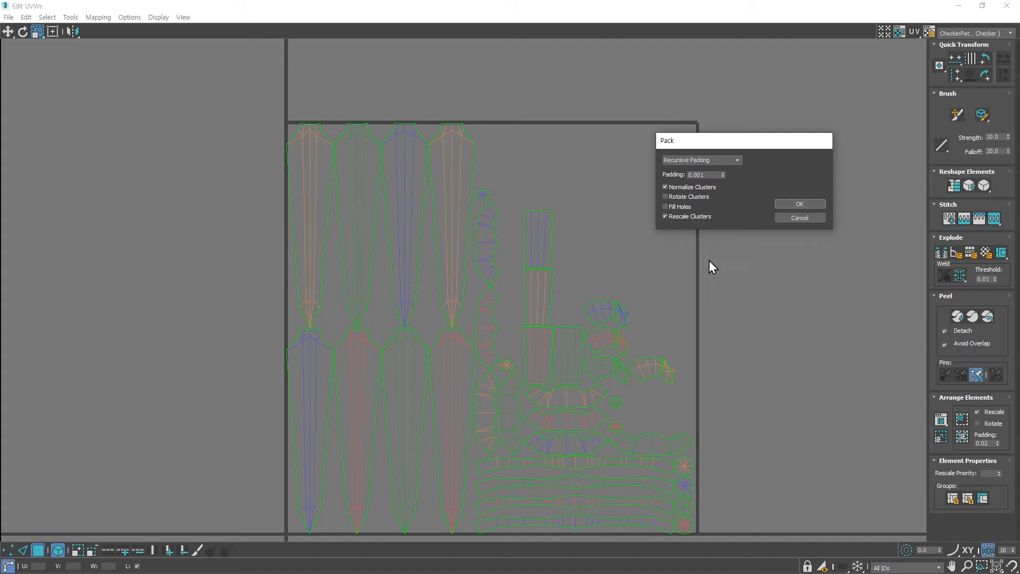
scroll(720, 401, "down", 2)
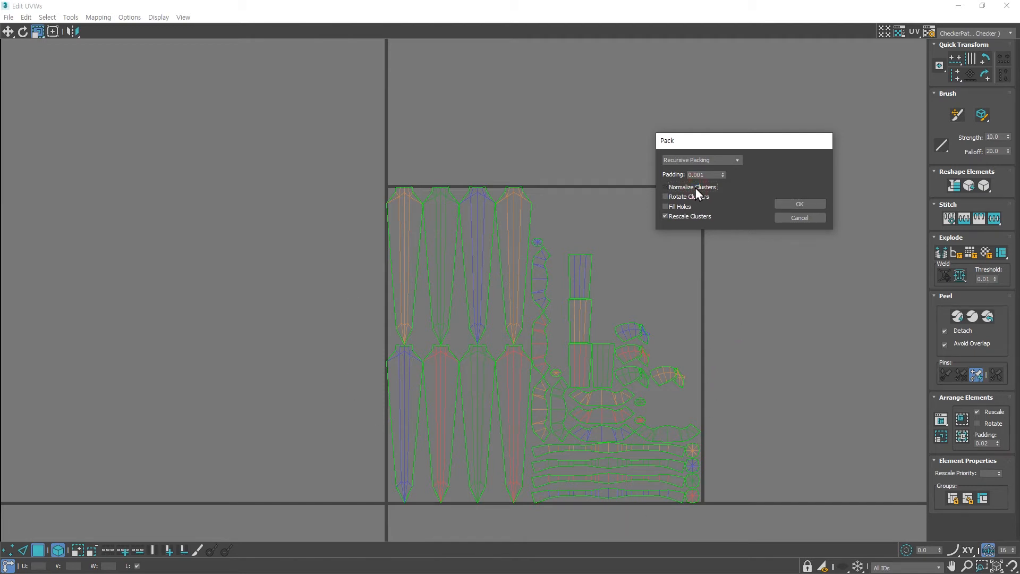
left_click(814, 205)
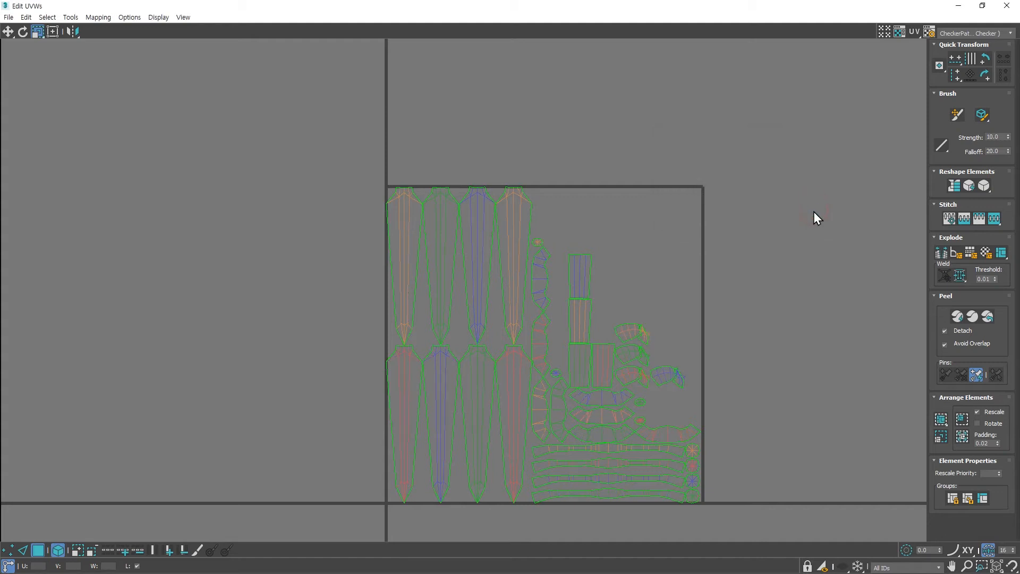
Step: Enlarge the upper row of four blade UV elements, select all elements, and repack them without normalizing
left_click_drag(758, 139, 364, 204)
left_click_drag(519, 212, 595, 150)
key("w")
left_click(798, 85)
left_click_drag(798, 82, 357, 521)
left_click(947, 422)
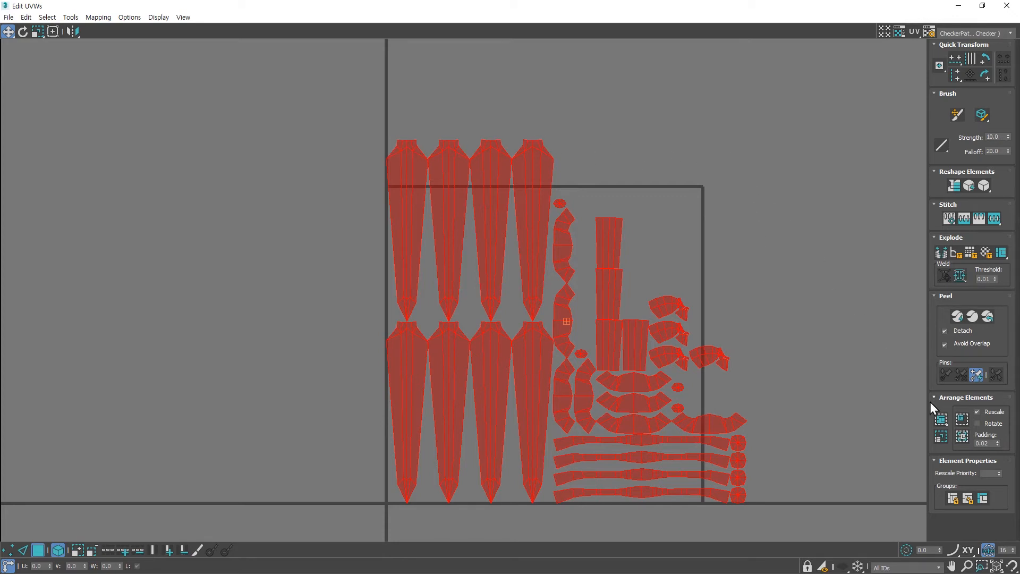
Step: Enable Normalize Clusters, disable Rescale Clusters, repack the selected UV elements with Recursive Packing, and clear the selection
left_click_drag(941, 420, 938, 435)
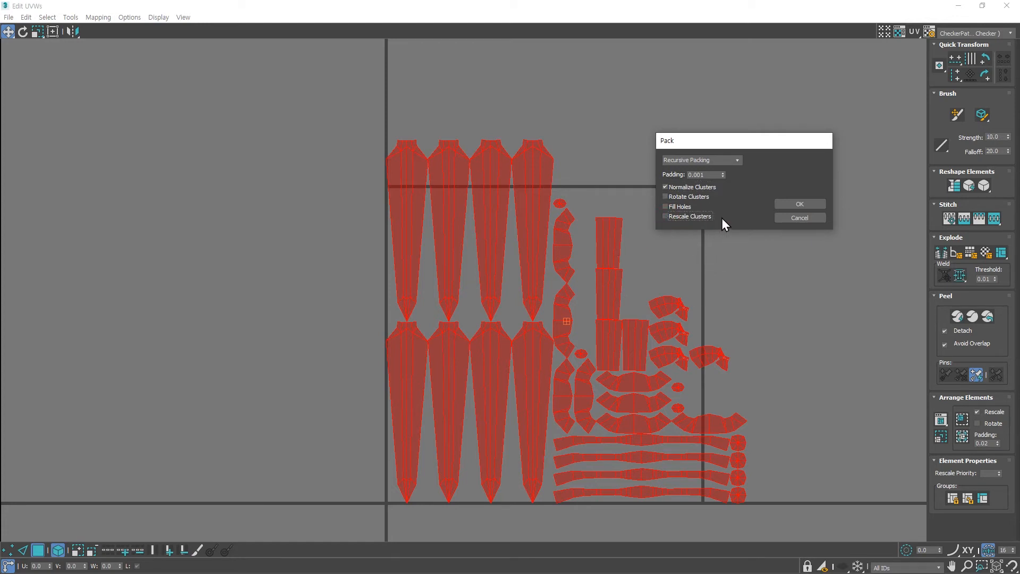
left_click(798, 205)
left_click(780, 237)
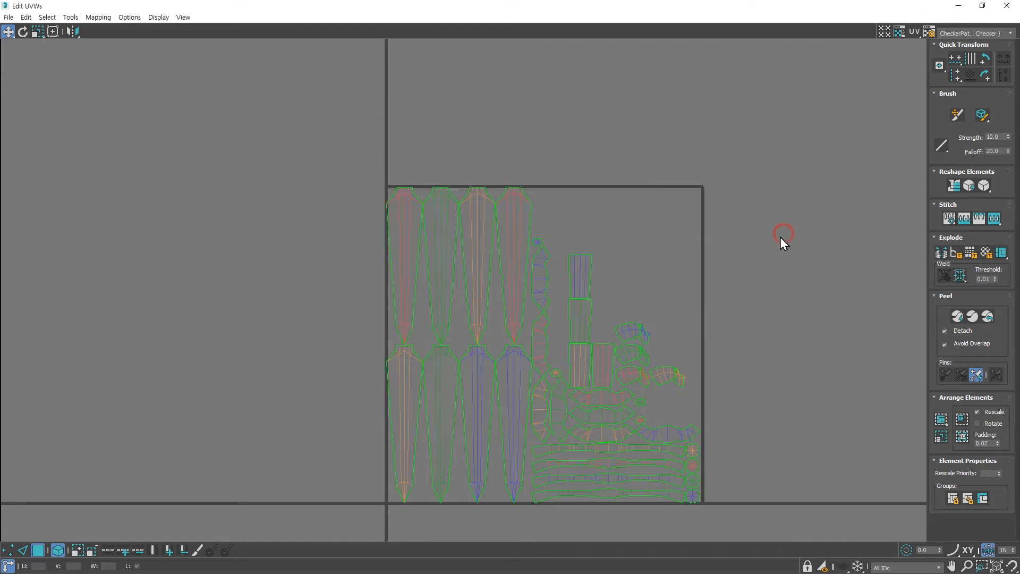
Step: Scale up the upper row of four blade UV elements, select all elements, and repack them without rescaling
left_click_drag(330, 185, 514, 198)
key("r")
key("w")
left_click_drag(765, 117, 343, 513)
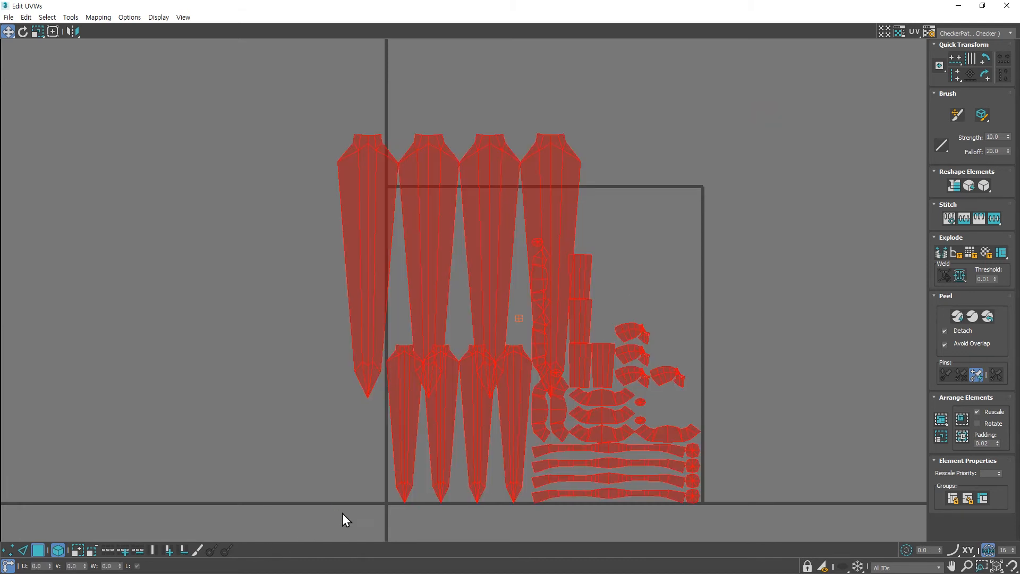
left_click(940, 419)
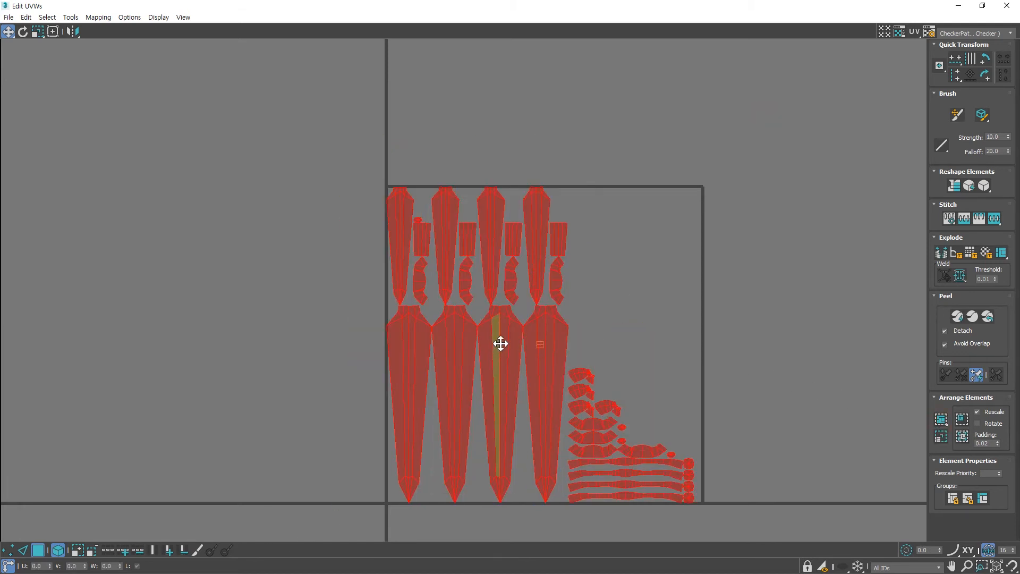
Step: Clear the selection, enable Rescale Clusters and Rotate Clusters with Fill Holes off, and repack the sword UVs with Recursive Packing
left_click(632, 329)
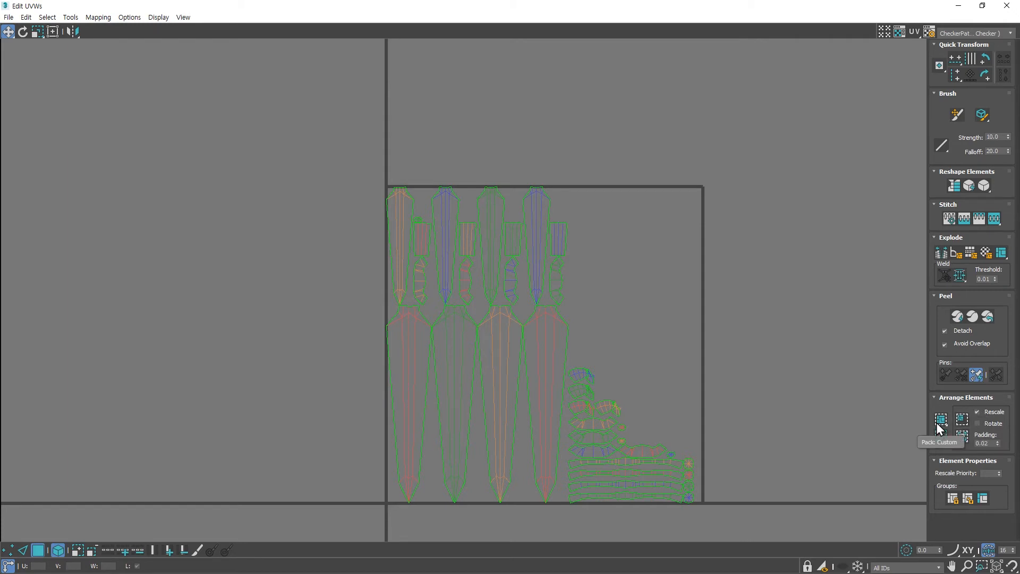
left_click_drag(937, 424, 937, 435)
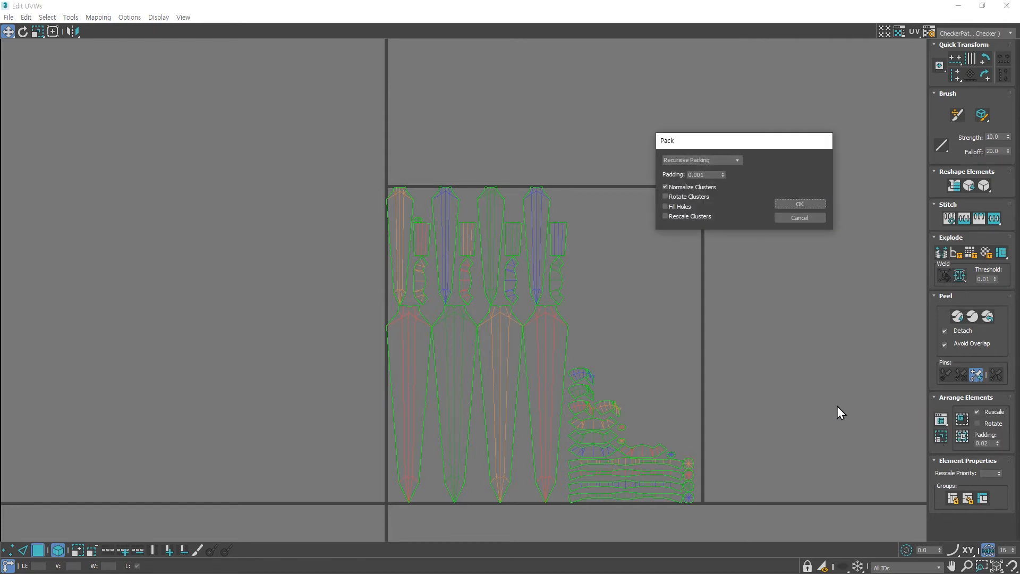
left_click(681, 218)
left_click(684, 198)
left_click(799, 204)
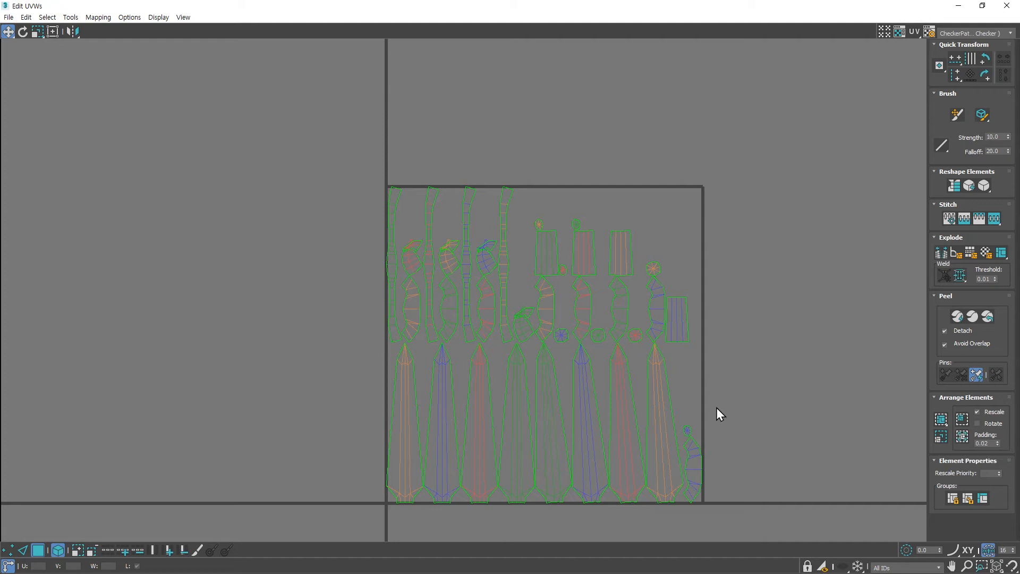
Step: Select individual blade elements to check their orientation, clear the selection, and undo the last repack
scroll(534, 484, "up", 2)
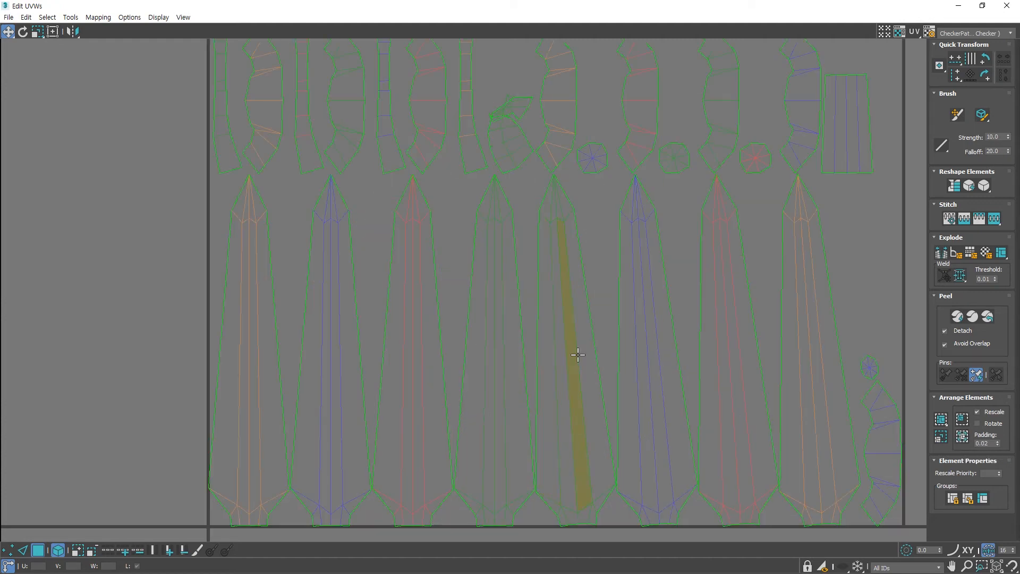
left_click(558, 246)
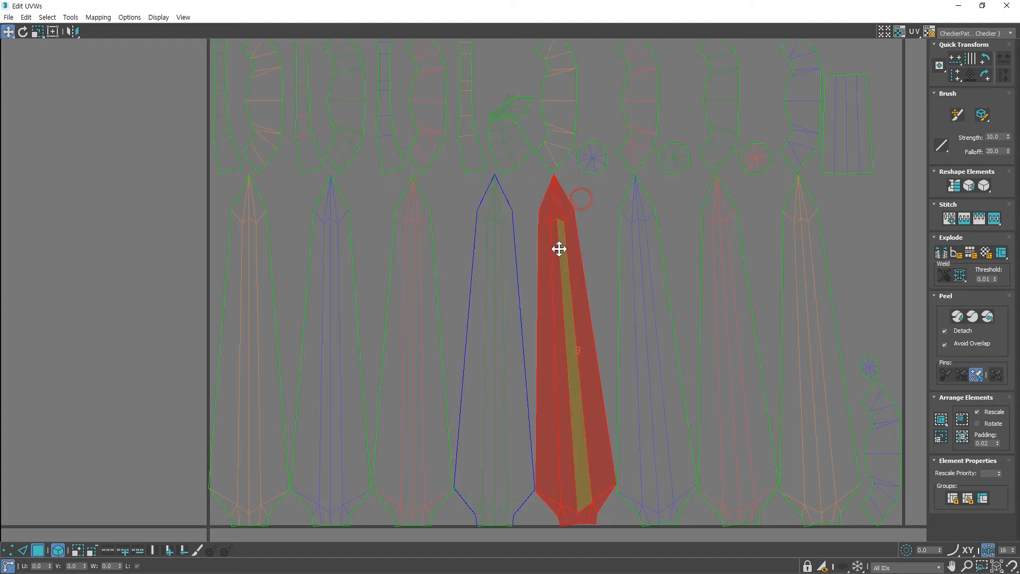
left_click(794, 259)
scroll(793, 259, "down", 4)
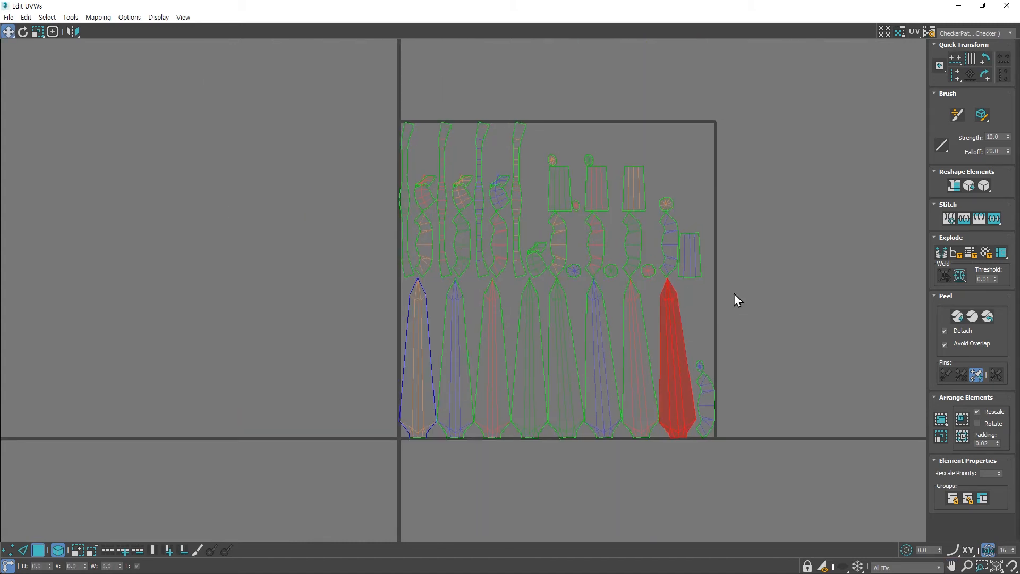
left_click(729, 308)
key("ctrl+z")
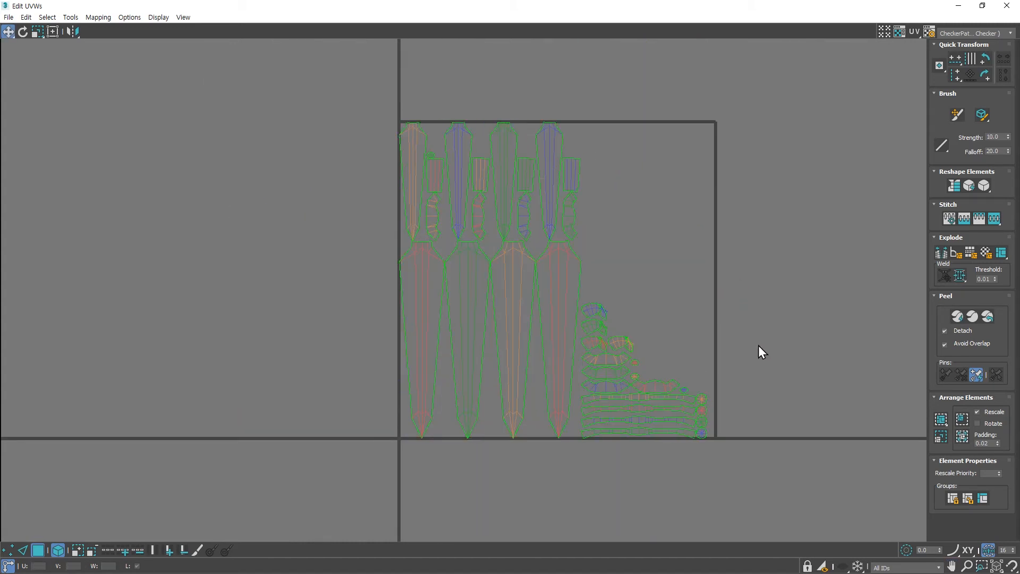
Step: Repack the sword UV elements with Fill Holes enabled, and repack them once more with Rotate Clusters turned off
left_click(940, 436)
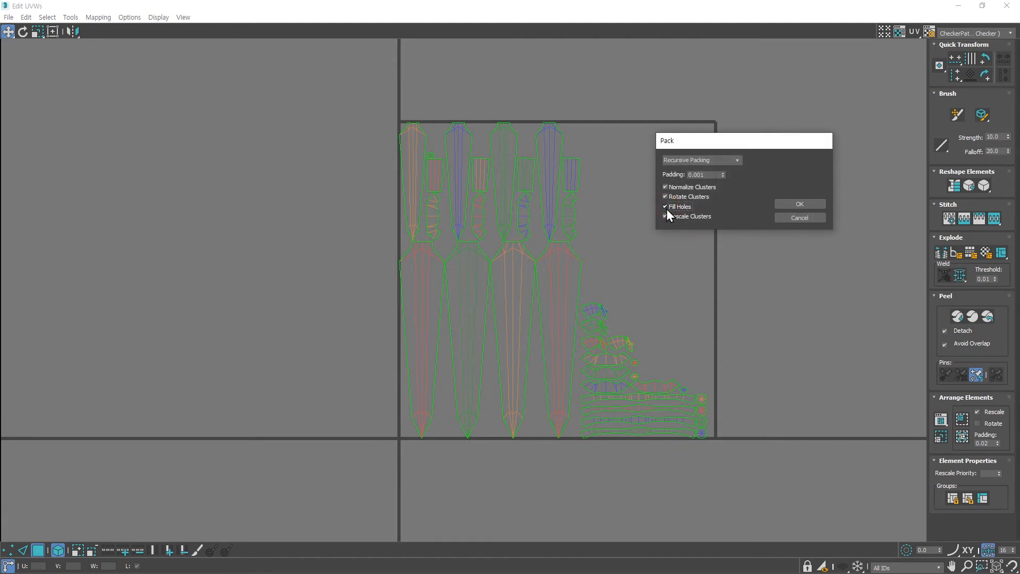
left_click(792, 207)
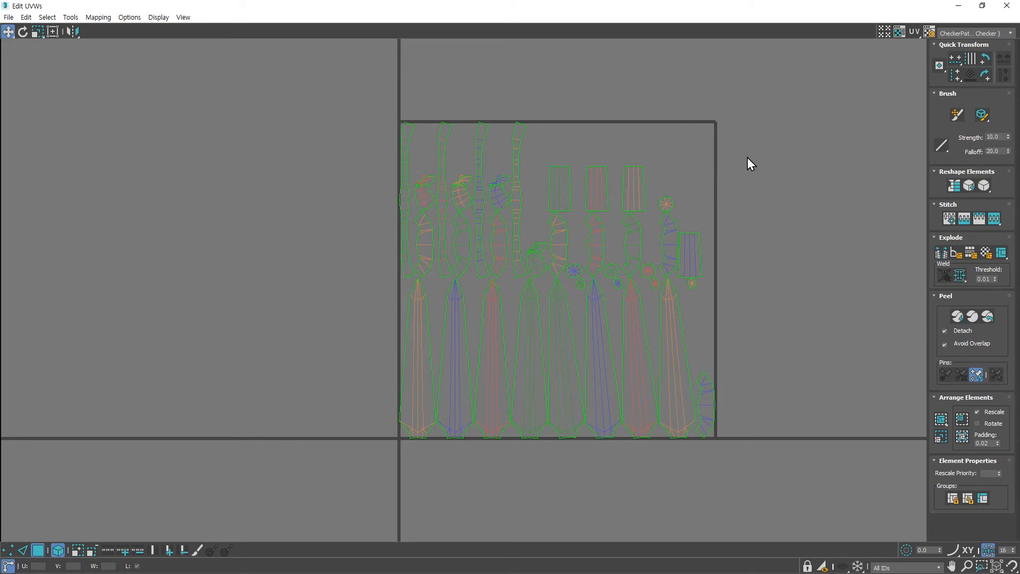
left_click(940, 436)
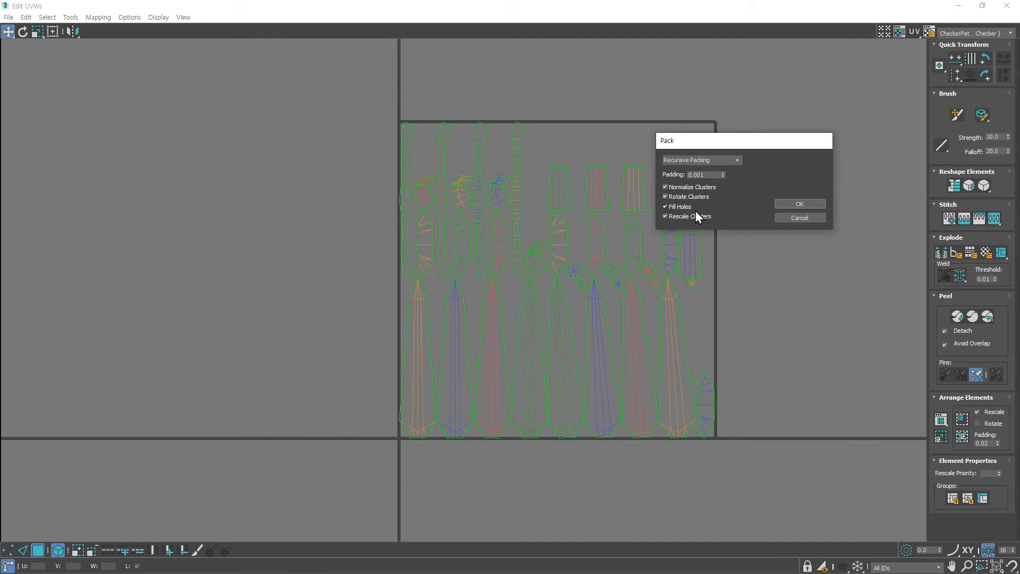
left_click(679, 200)
left_click(800, 206)
Step: Close the UV editor, leave polygon sub-object mode, and delete the four duplicated swords
left_click(1006, 6)
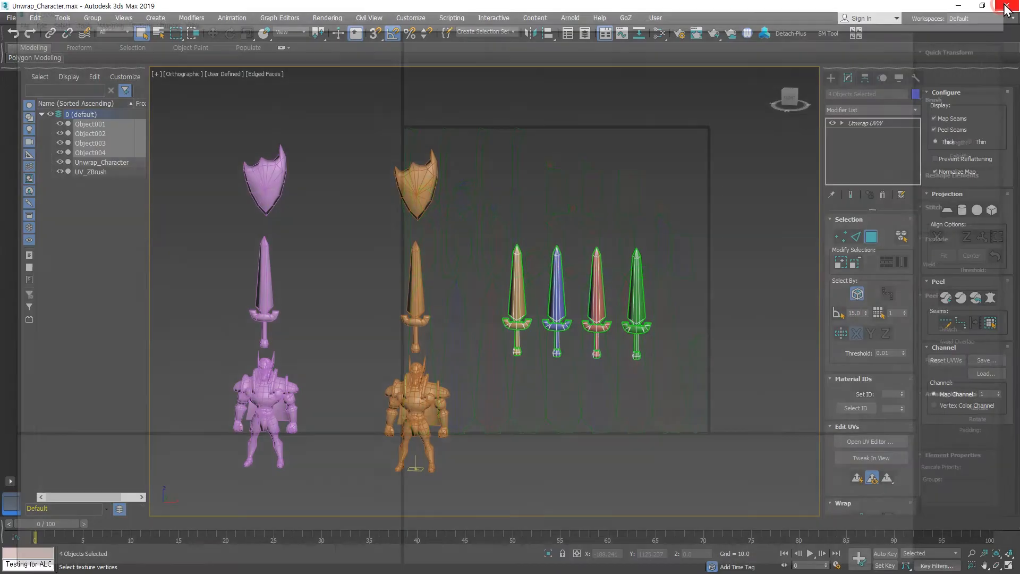
left_click(870, 236)
left_click_drag(706, 221, 495, 325)
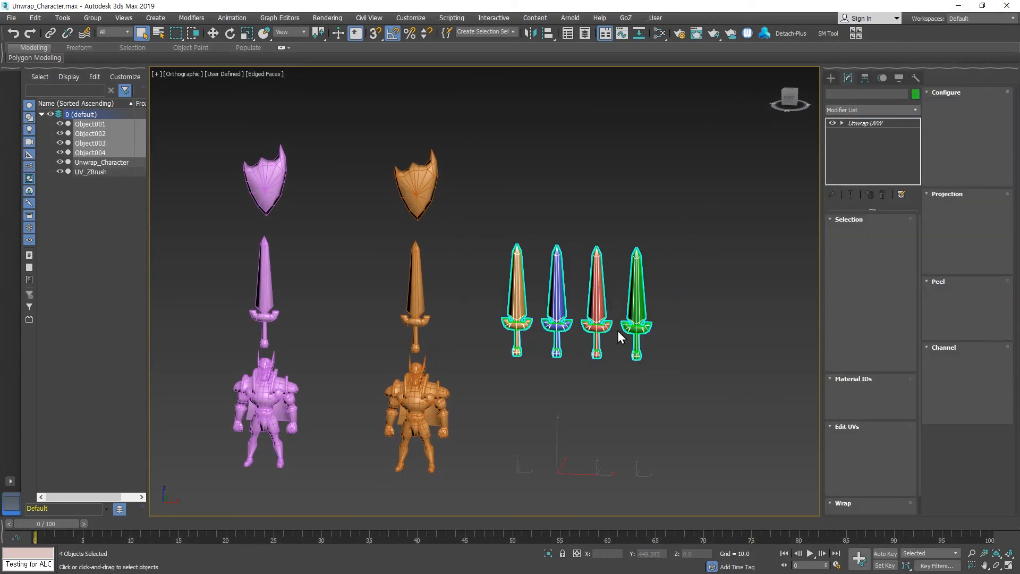
key("Delete")
Step: Select the orange UV_ZBrush mesh and open its UVs in a maximized UV editor
left_click_drag(489, 253, 412, 304)
middle_click_drag(659, 422, 813, 412)
left_click(870, 440)
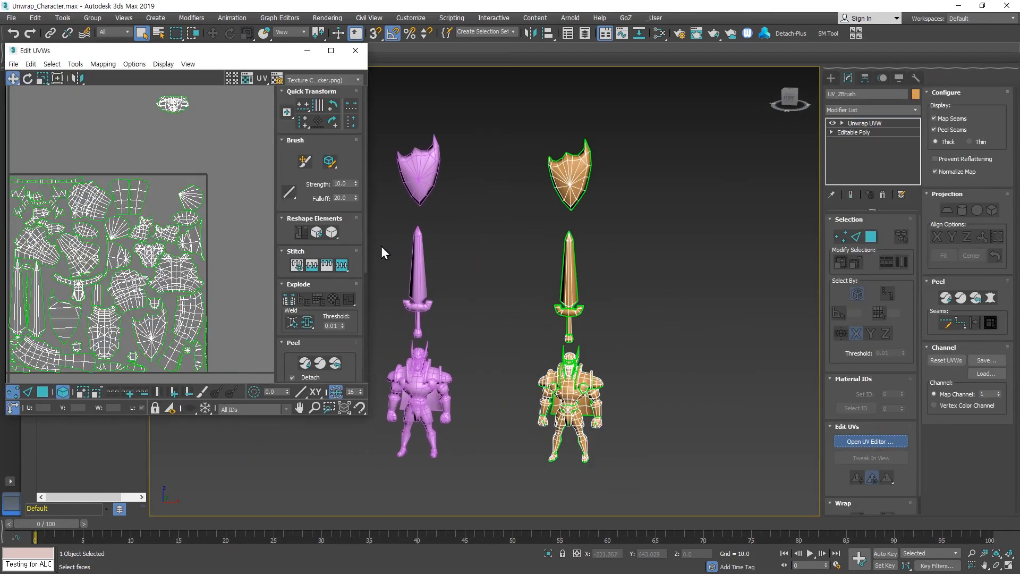
left_click(331, 51)
middle_click_drag(666, 350, 645, 339)
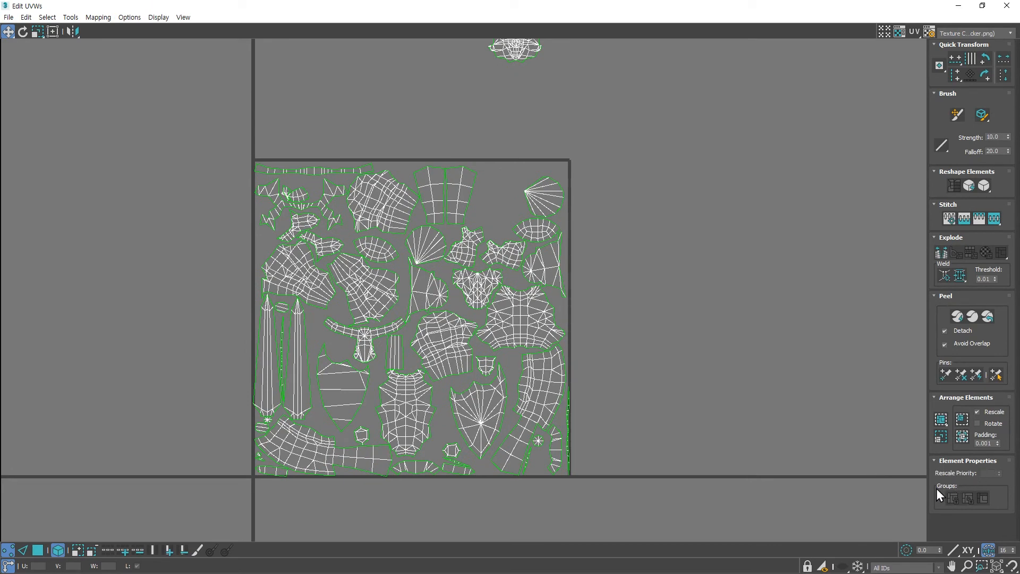
Step: Select the orange sword's polygons in the viewport with element selection so all its UV elements are selected in the maximized UV editor
left_click(983, 5)
scroll(192, 229, "up", 2)
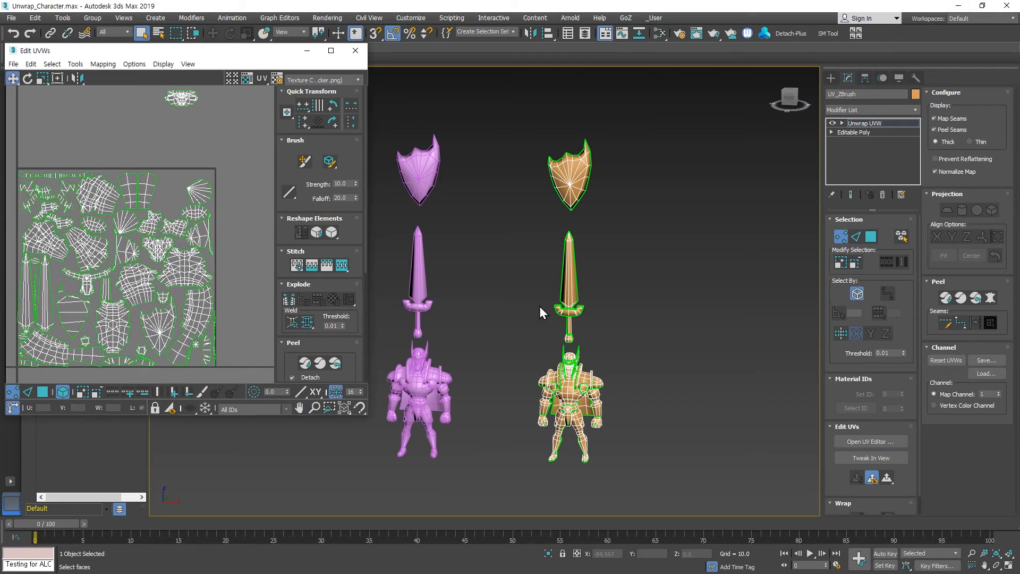
scroll(543, 307, "up", 3)
left_click_drag(606, 237, 524, 356)
left_click(663, 331)
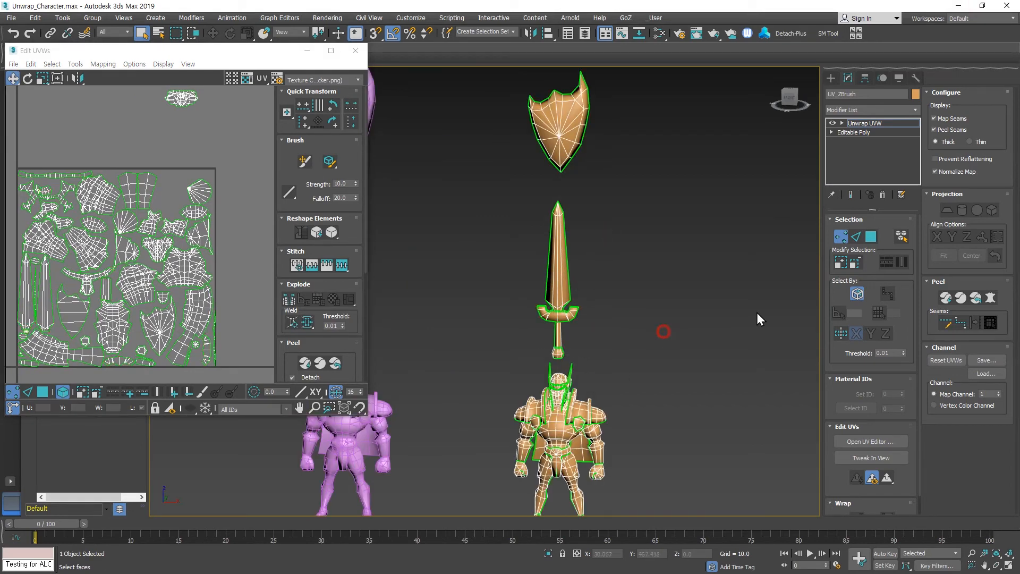
left_click(869, 239)
left_click(901, 236)
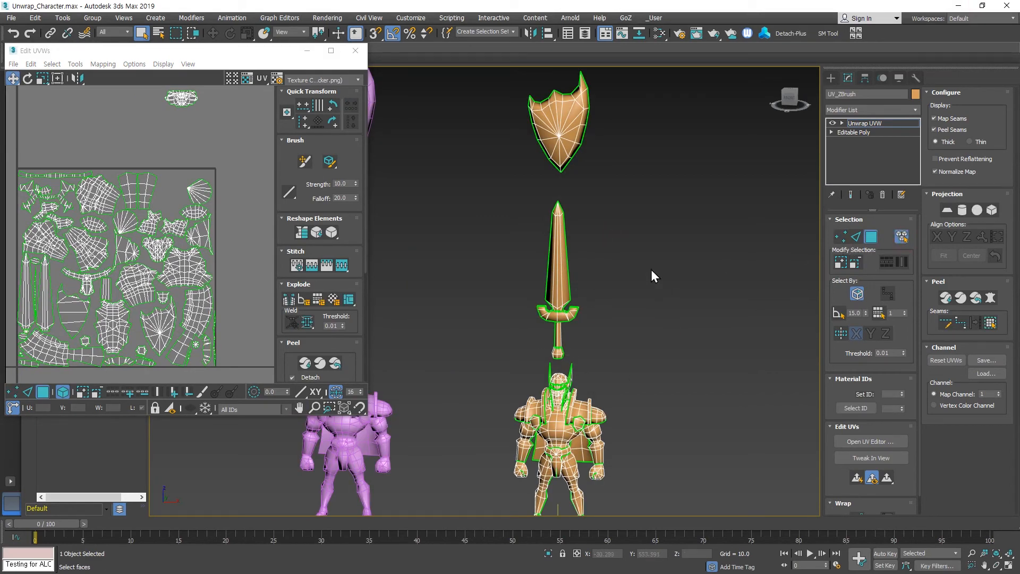
left_click_drag(605, 238, 535, 361)
left_click(331, 51)
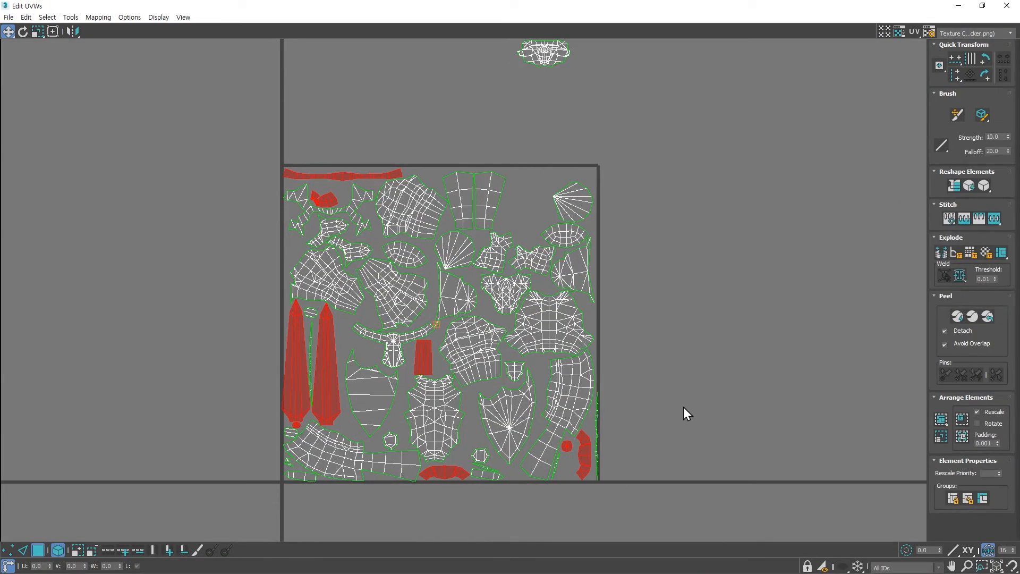
Step: Group the sword's selected UV elements and reselect the whole group from one of its small curved pieces
left_click(952, 498)
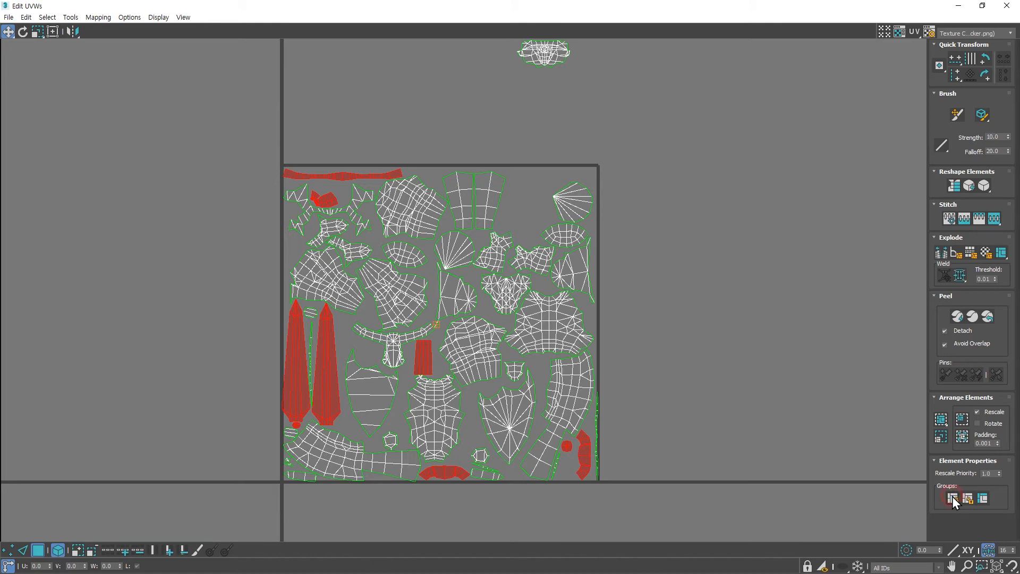
left_click(741, 405)
left_click(584, 451)
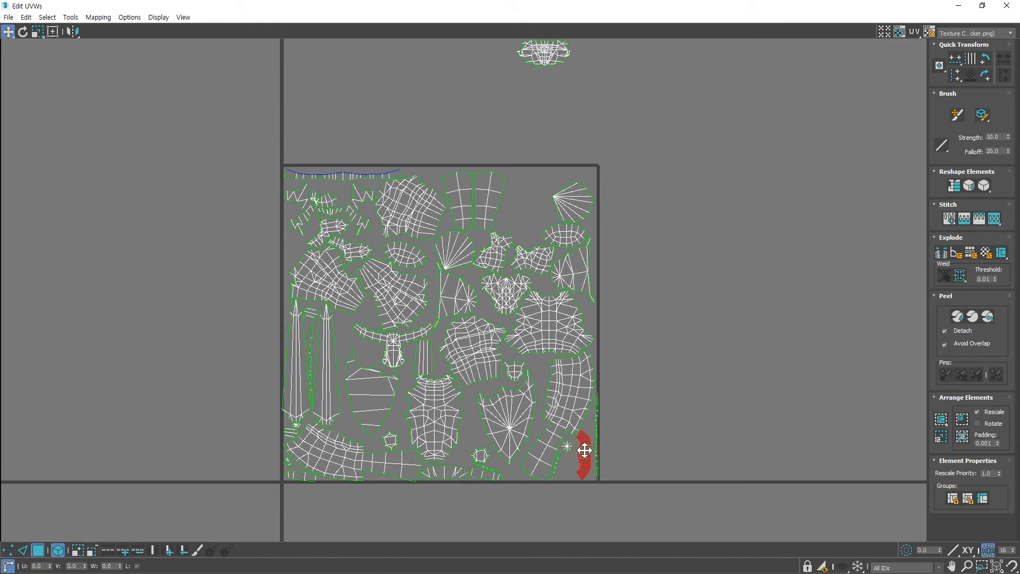
left_click(983, 498)
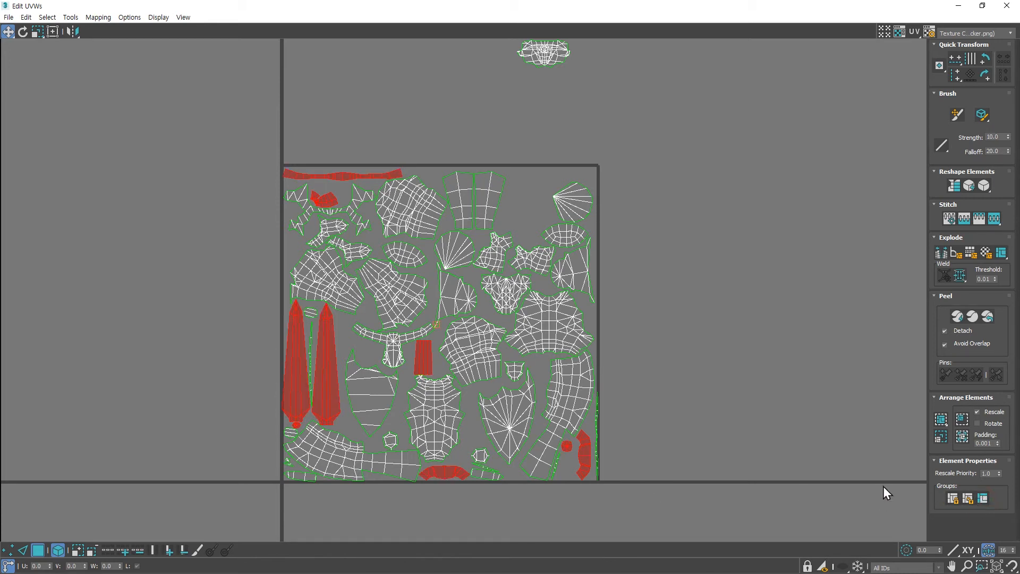
Step: Ungroup the selected sword UV elements and clear the selection
left_click(966, 498)
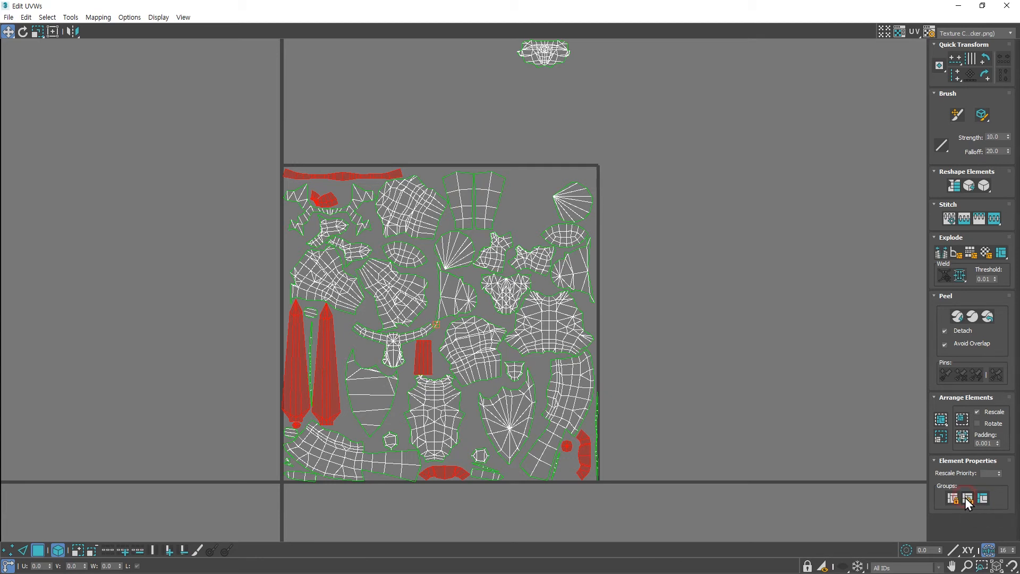
left_click(712, 424)
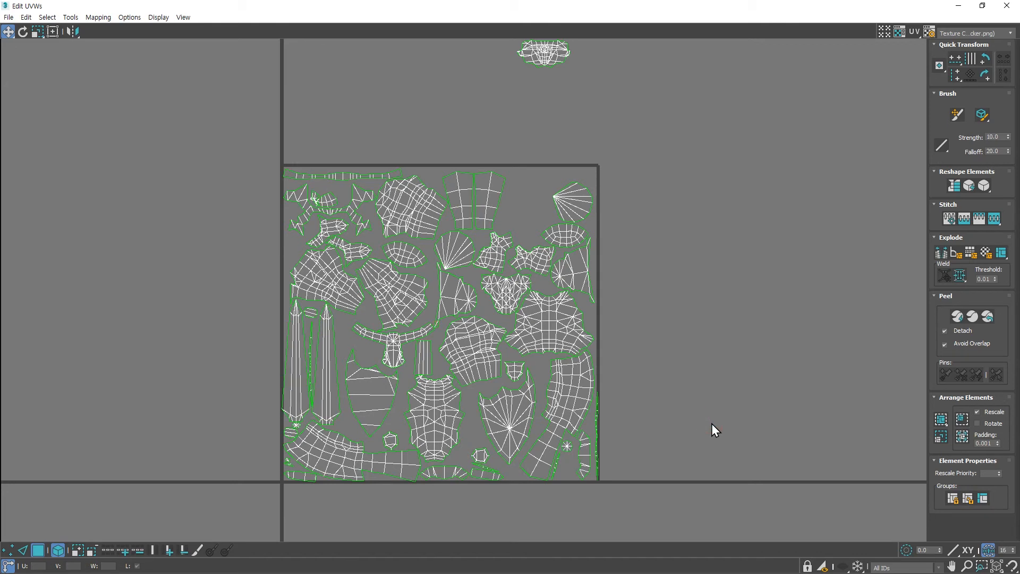
Step: Select the shield's two UV elements, group them, and clear the selection
left_click(500, 413)
left_click(375, 398, "ctrl")
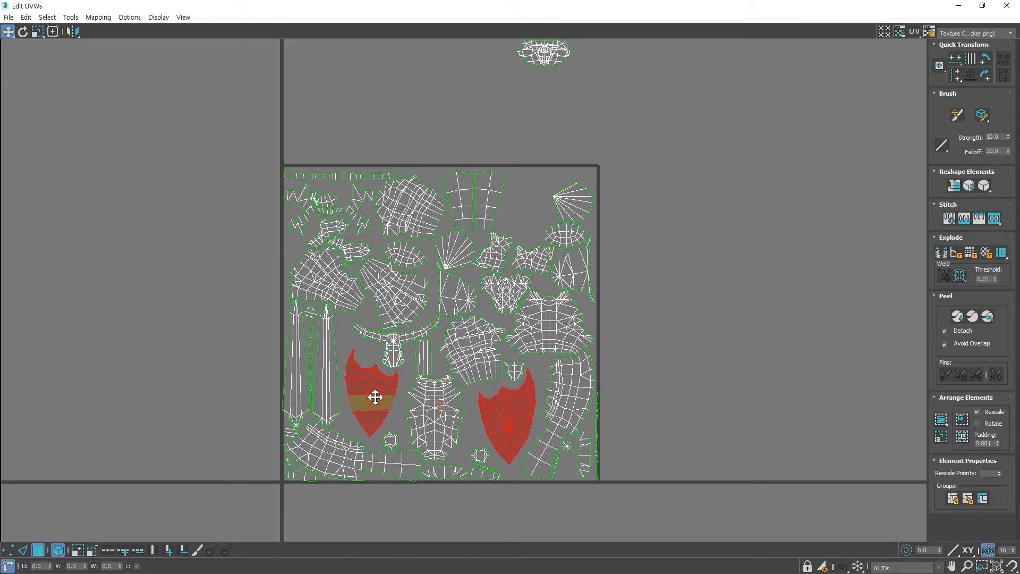
left_click(952, 497)
left_click(763, 428)
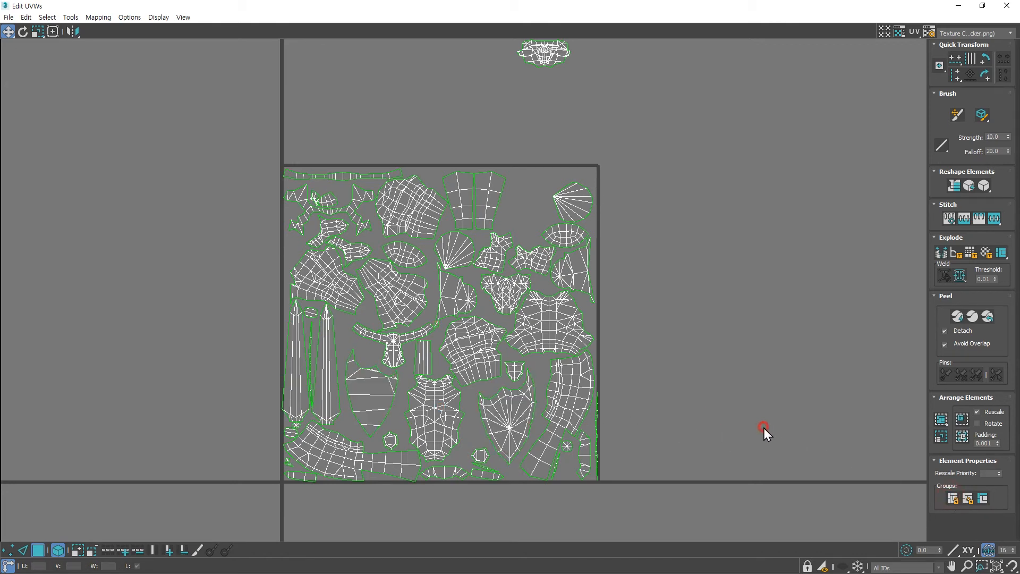
Step: Scale down the left shield UV element alone and pack all UV elements with the shield pieces still grouped
left_click(378, 385)
key("r")
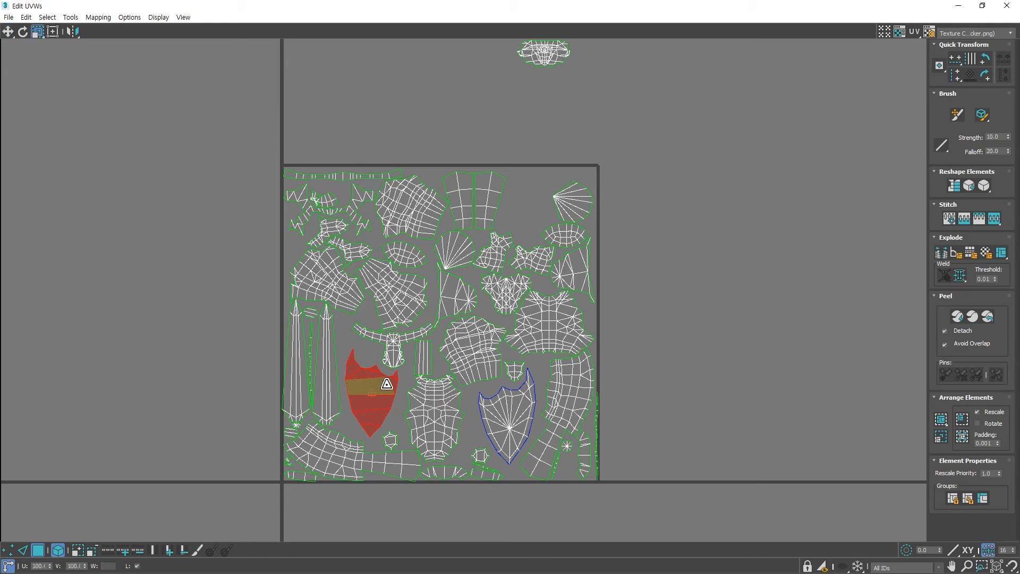
left_click_drag(378, 385, 368, 431)
left_click(726, 405)
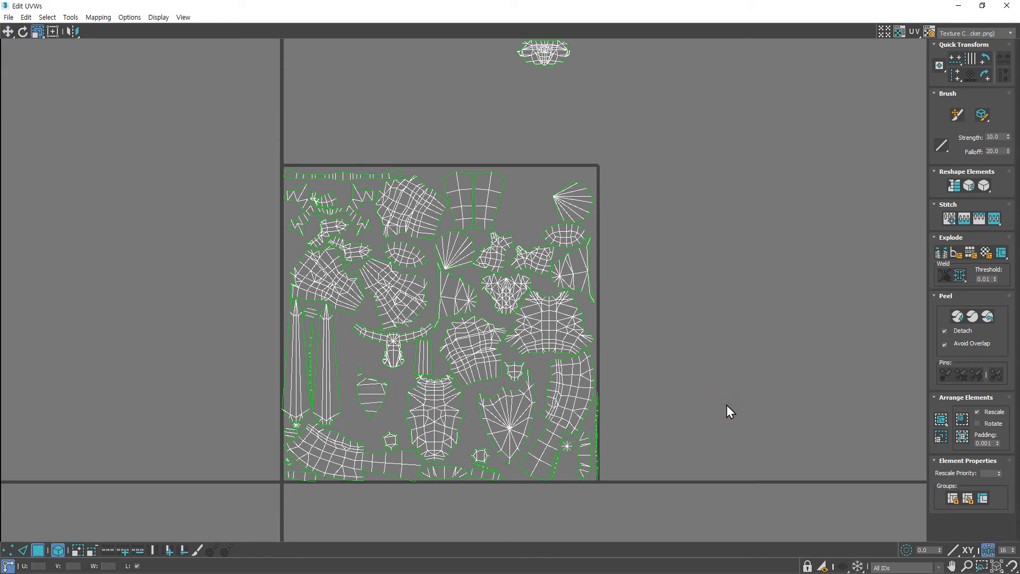
left_click(941, 419)
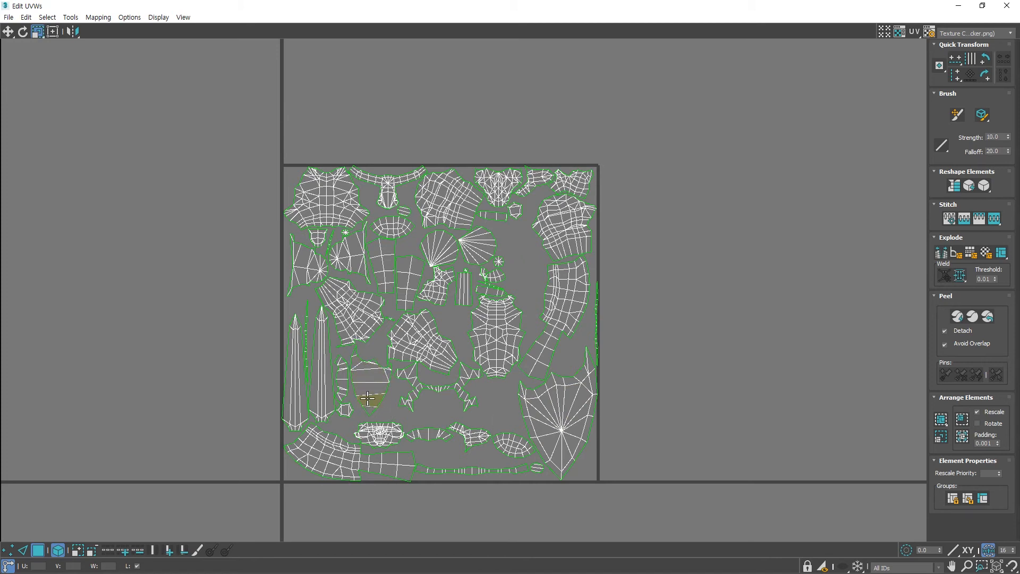
Step: Select the whole shield group from its larger element, ungroup it, and repack all UV elements
left_click(585, 425)
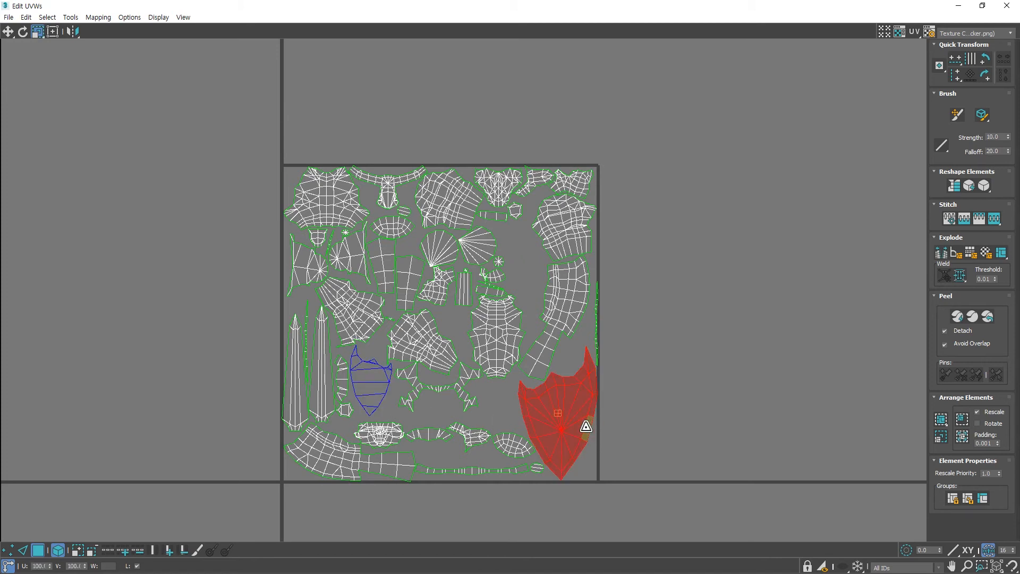
left_click(983, 496)
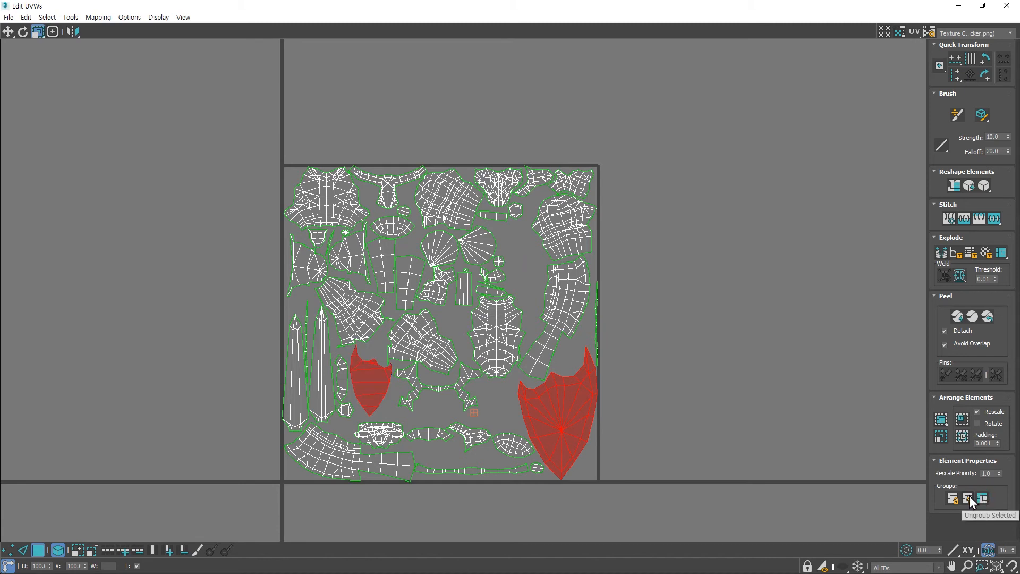
left_click(748, 417)
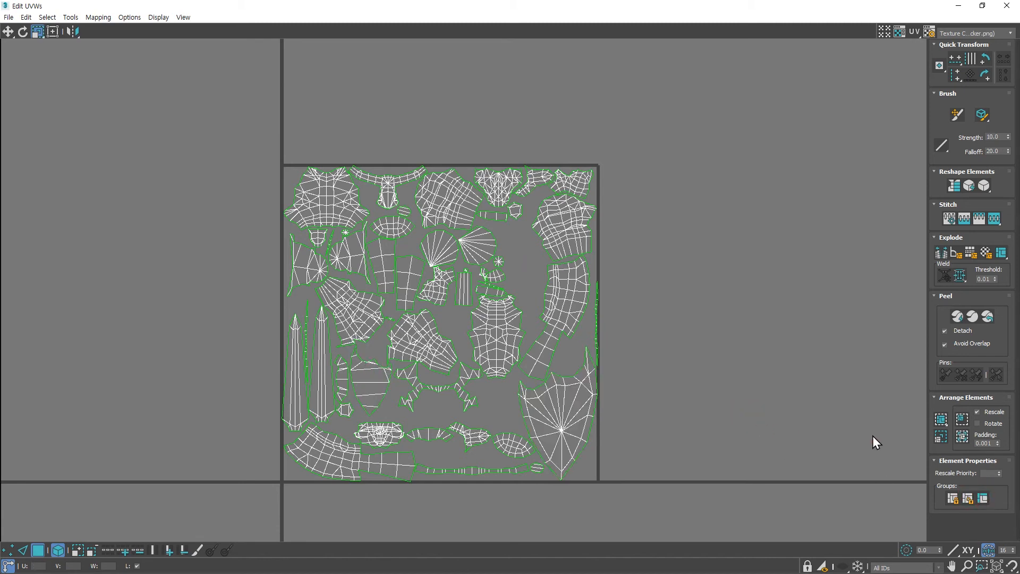
left_click(941, 418)
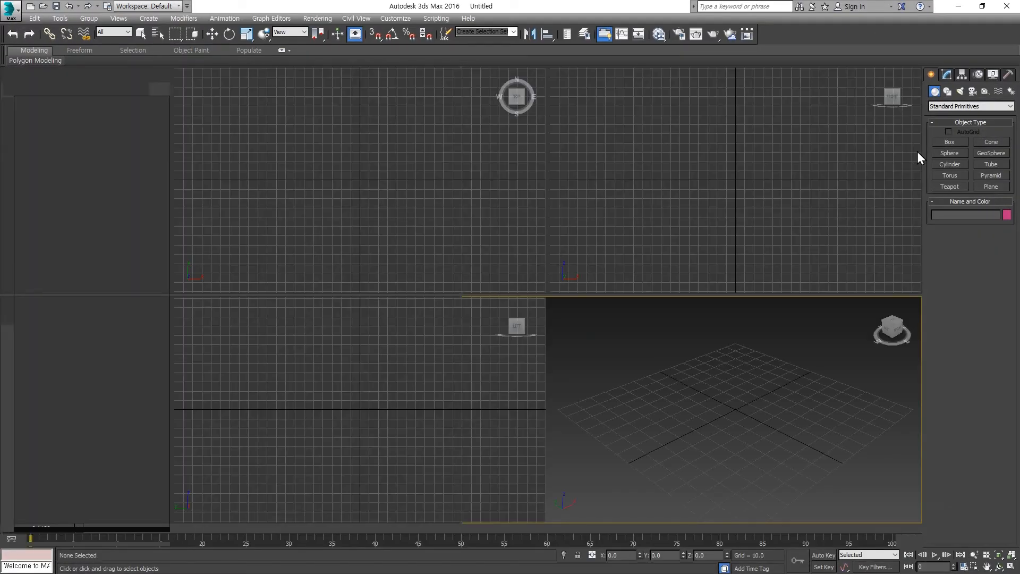
Step: In 3ds Max 2016, create a box about 110 by 105 by 114 and show it in a maximized orthographic view with edged faces
left_click(852, 141)
left_click_drag(289, 136, 377, 227)
left_click(364, 133)
middle_click(617, 397)
key("alt+w")
key("f")
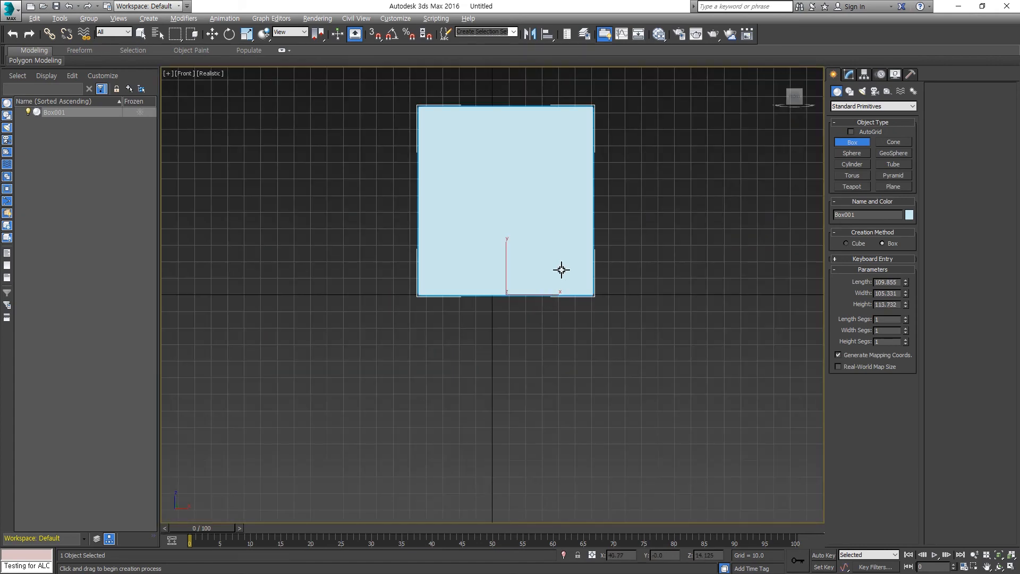
middle_click_drag(561, 270, 540, 305, "alt")
key("F4")
Step: Set the box's length, width and height to 100 each
left_click(848, 74)
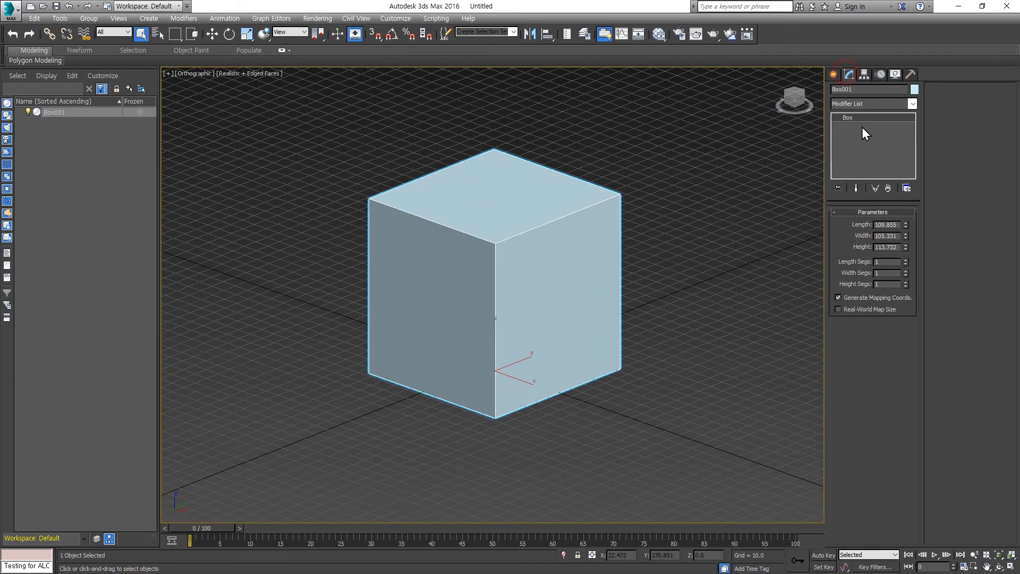
double_click(890, 225)
type("100")
key("Tab")
type("100")
key("Tab")
type("100")
key("Return")
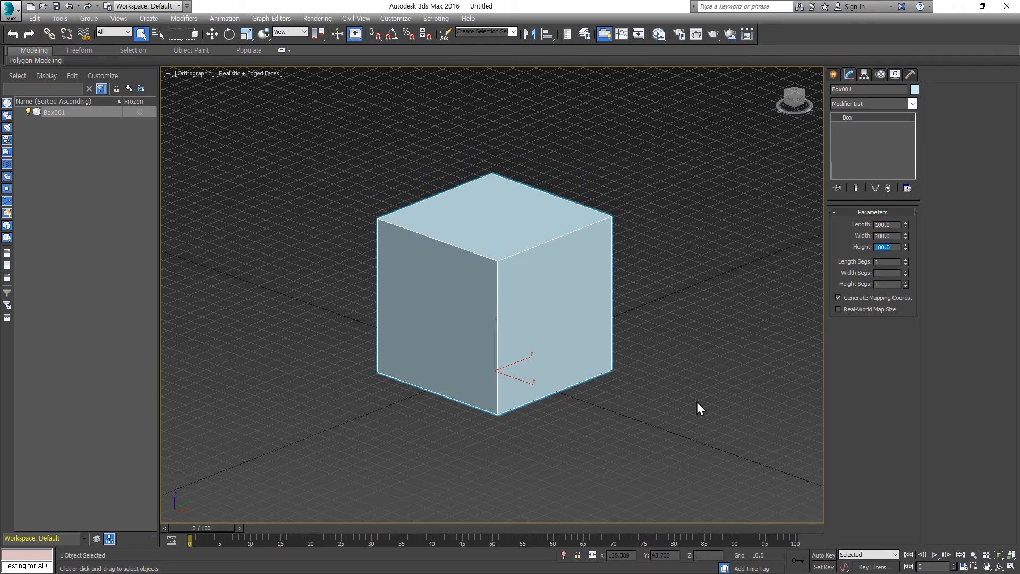
right_click(685, 384)
left_click(637, 395)
double_click(888, 225)
key("Tab")
left_click(693, 400)
left_click(589, 341)
Step: Convert the box to an Editable Poly and add an Unwrap UVW modifier to it
right_click(852, 166)
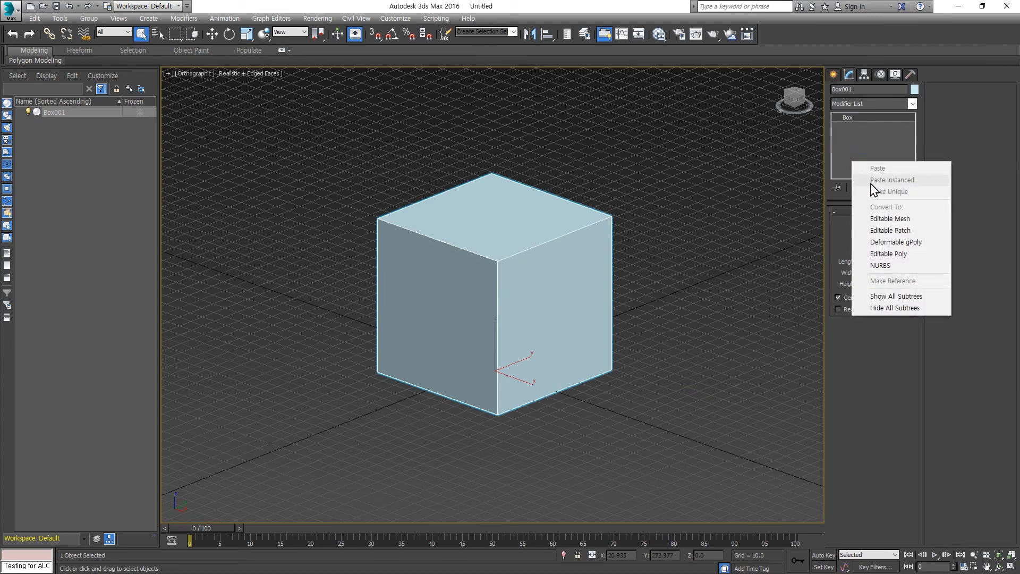
left_click(890, 257)
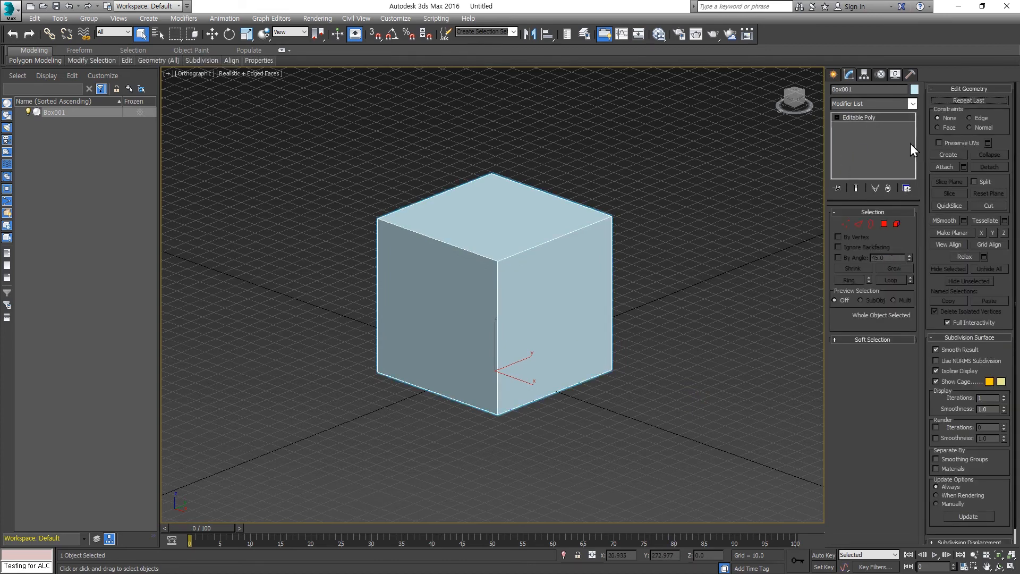
left_click(914, 103)
key("u")
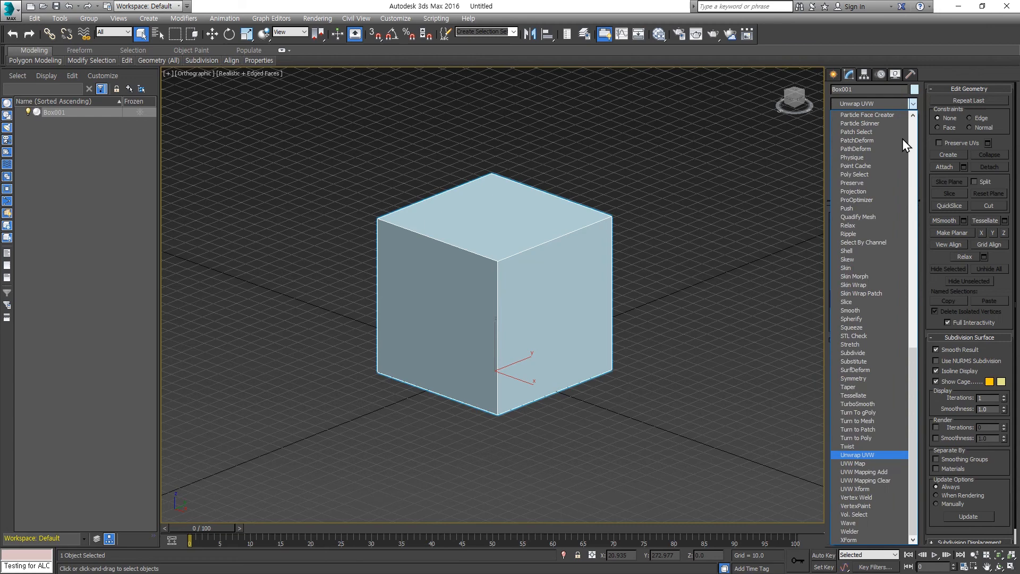
left_click(853, 452)
middle_click_drag(531, 350, 634, 353)
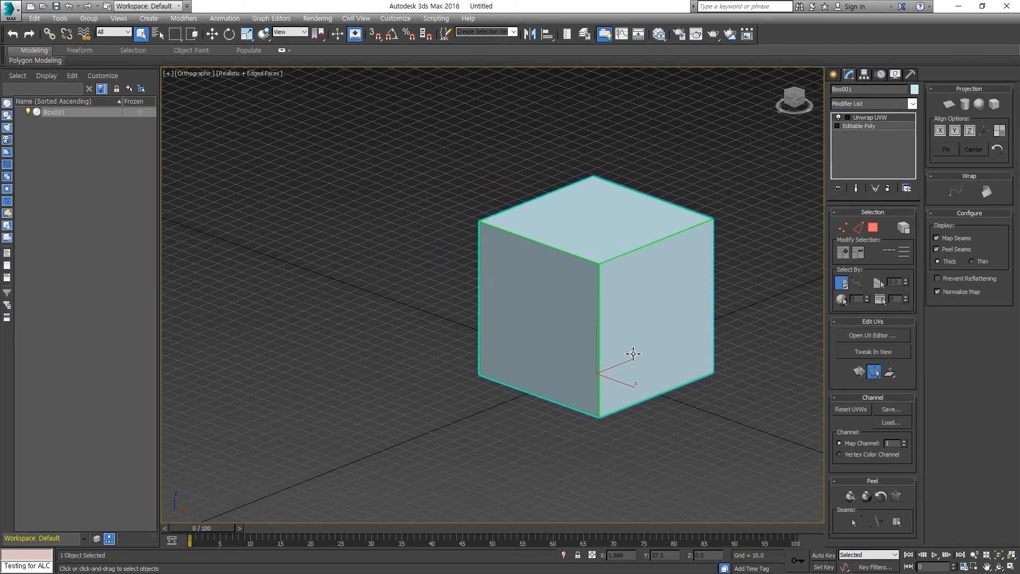
Step: Open the UV editor for the box, enlarge its window, and hide the checker pattern background
left_click(866, 337)
left_click_drag(222, 51, 298, 57)
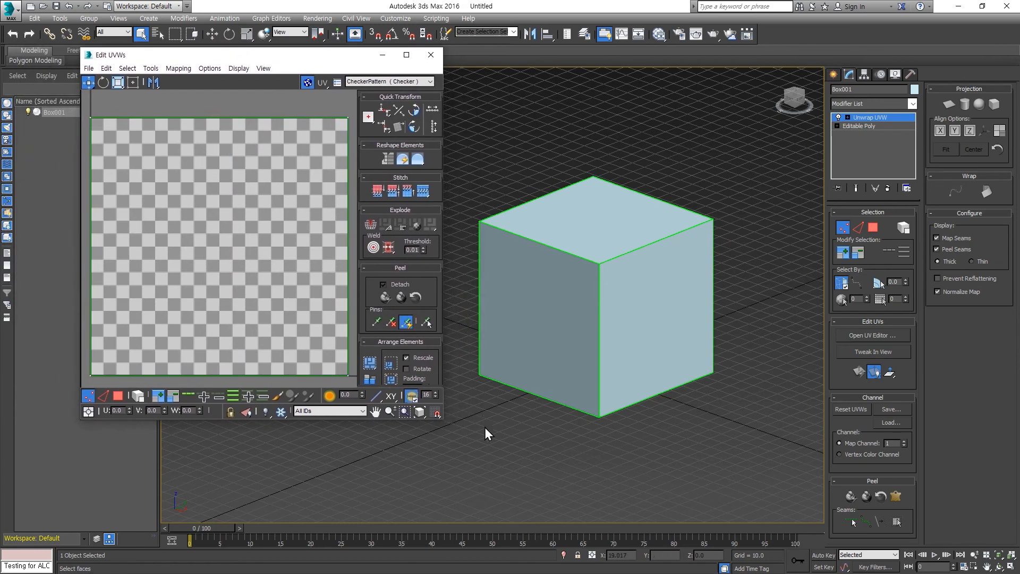
left_click_drag(441, 421, 508, 464)
scroll(333, 320, "down", 3)
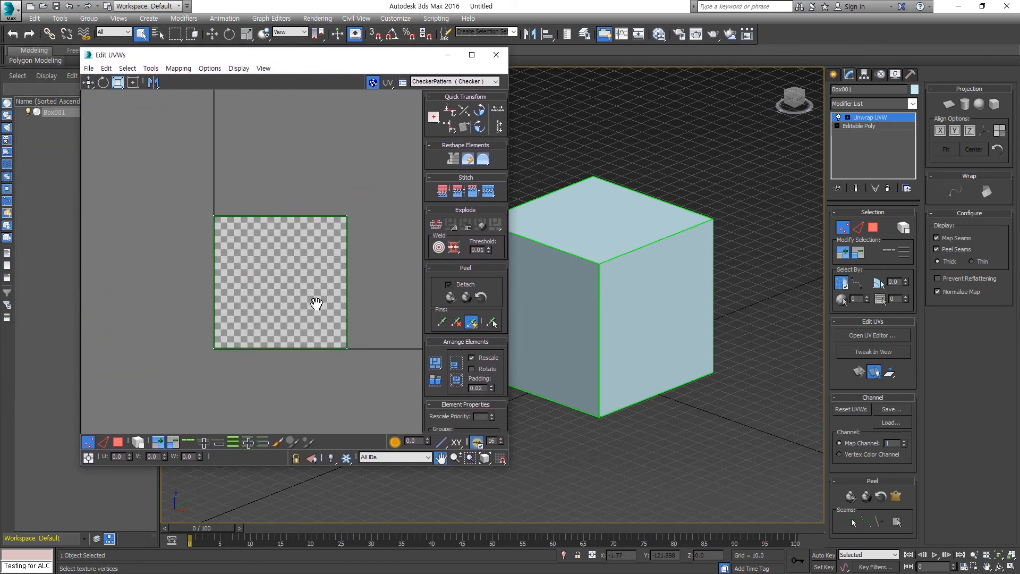
middle_click_drag(318, 306, 291, 293)
left_click(373, 83)
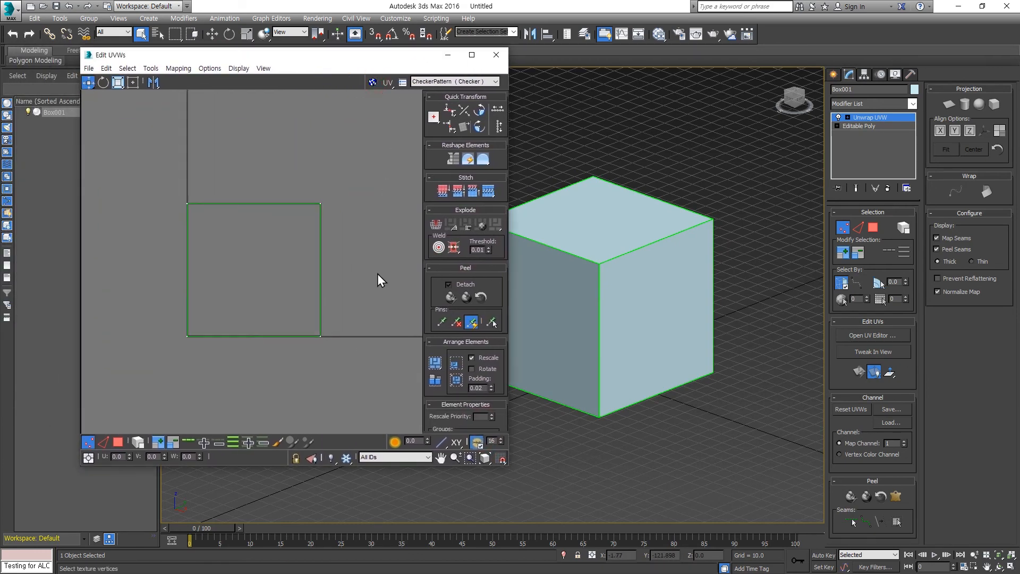
Step: In polygon mode with element selection, move the box's overlapping UV faces apart into six separate squares around the UV tile
left_click(118, 442)
left_click(139, 443)
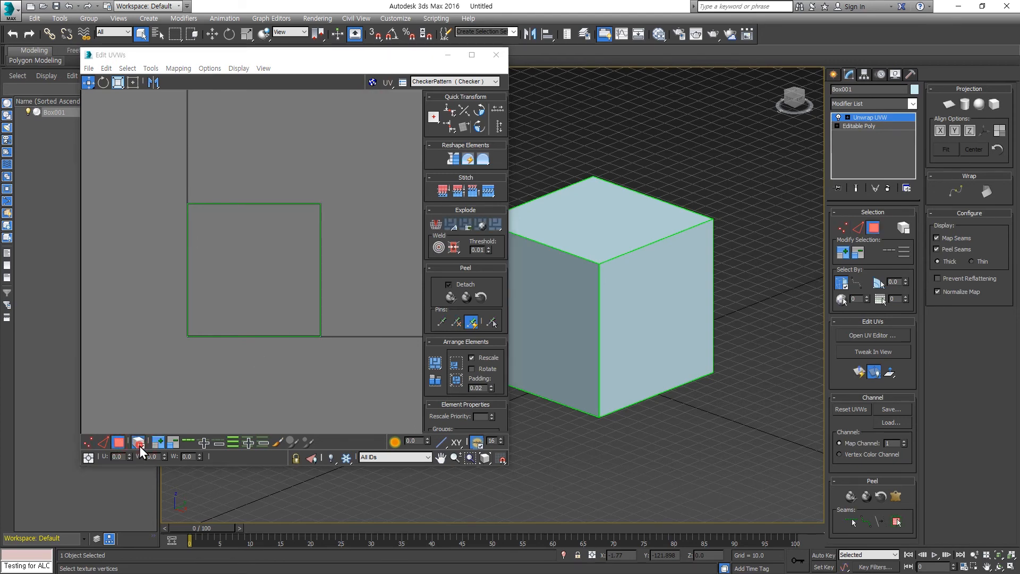
scroll(355, 294, "down", 4)
middle_click_drag(355, 296, 299, 300)
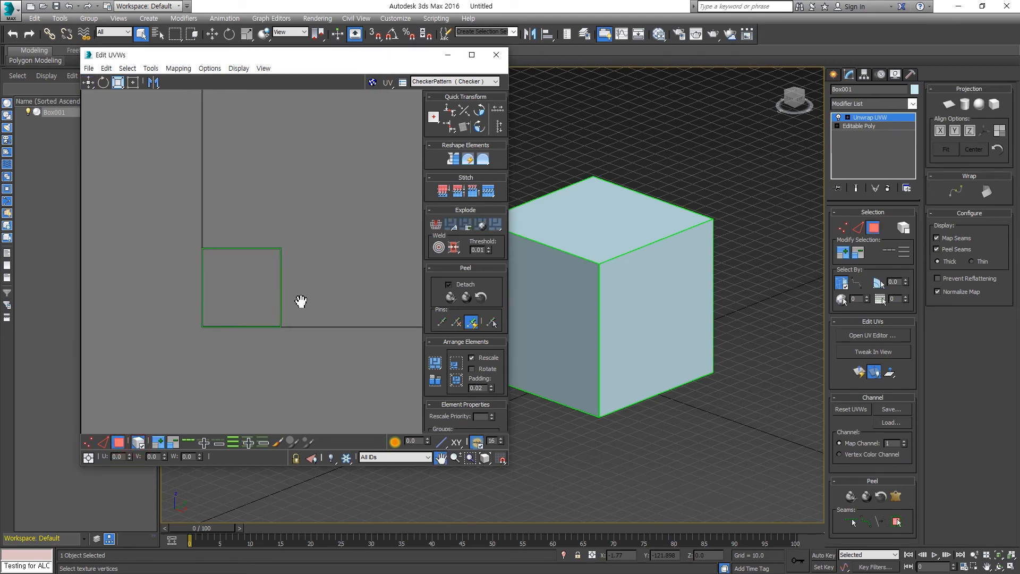
left_click(241, 291)
left_click_drag(242, 292, 157, 208)
left_click_drag(230, 294, 232, 187)
left_click_drag(244, 310, 349, 204)
left_click_drag(264, 291, 159, 314)
left_click_drag(218, 289, 356, 292)
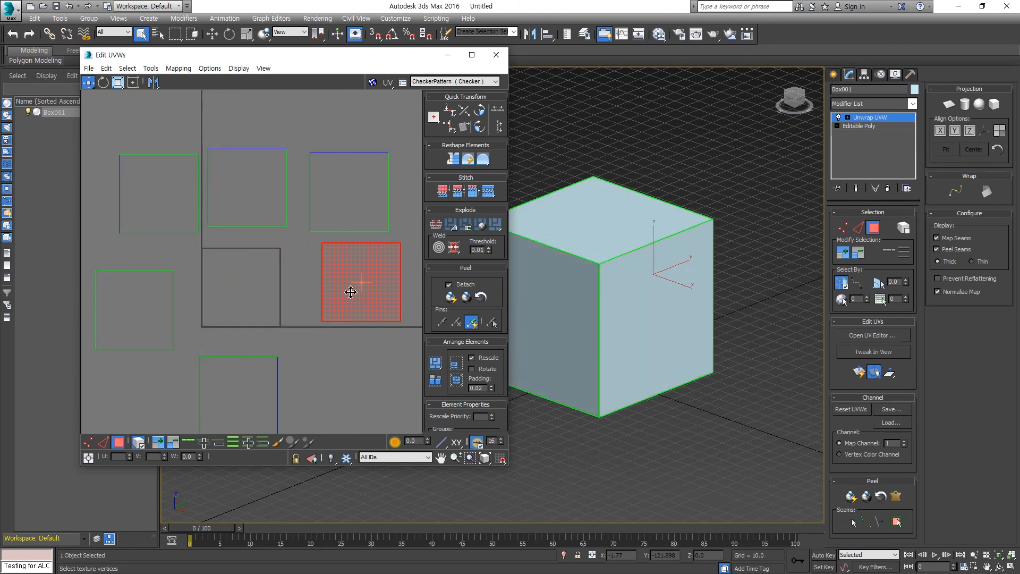
left_click(338, 365)
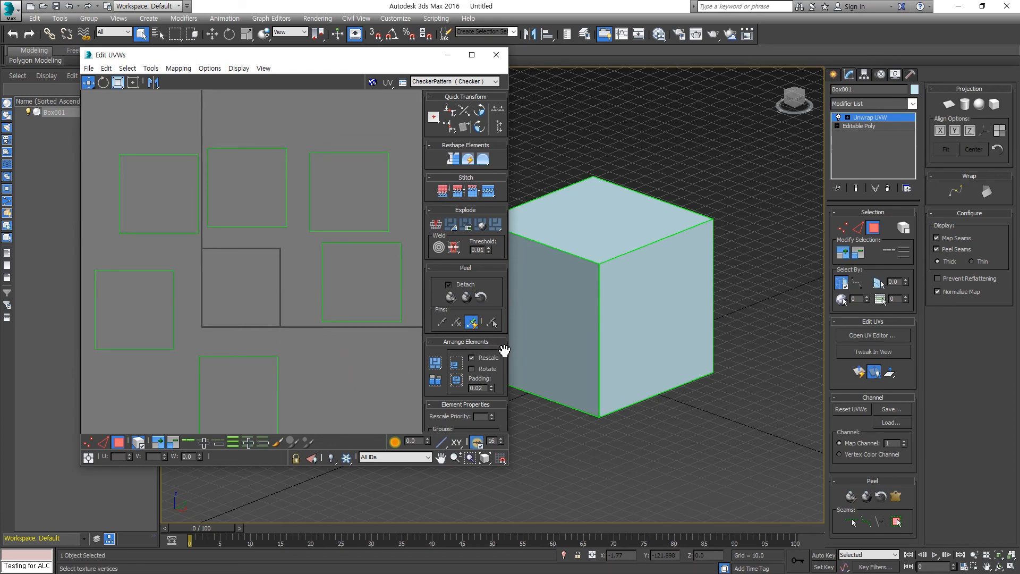
Step: Pack all six UV elements into the UV tile with Rescale on
left_click_drag(503, 350, 499, 211)
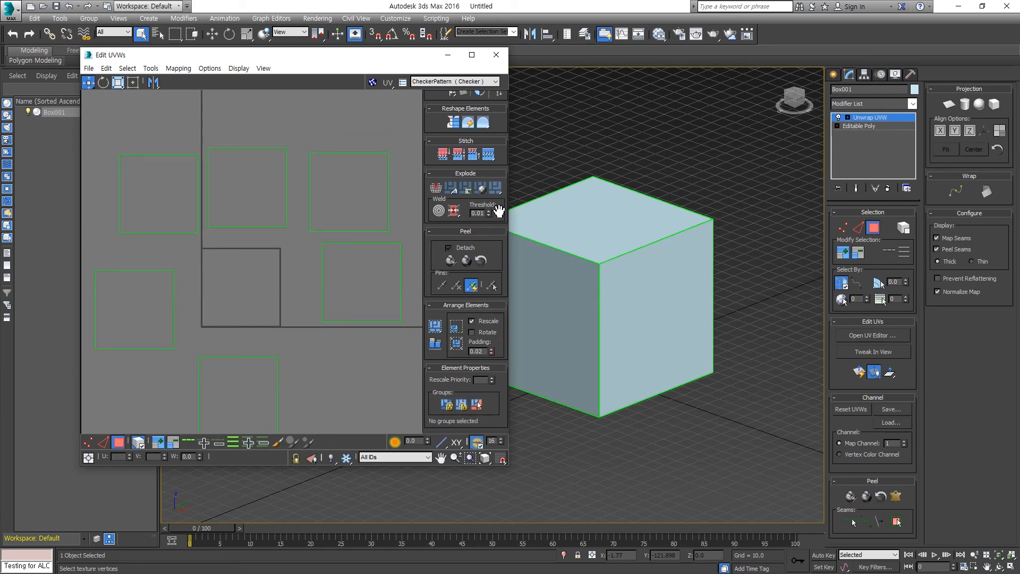
left_click(434, 327)
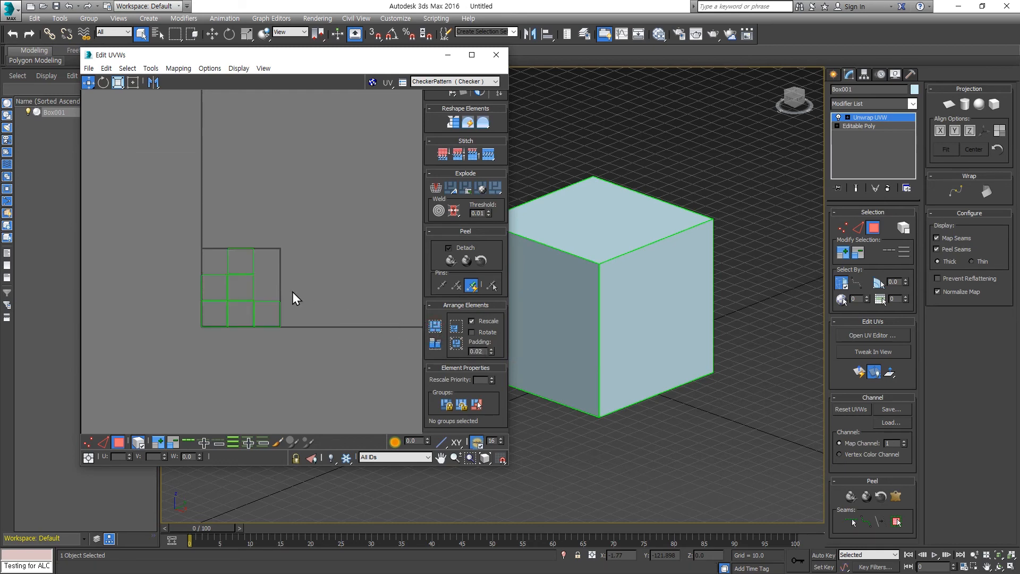
scroll(257, 349, "up", 5)
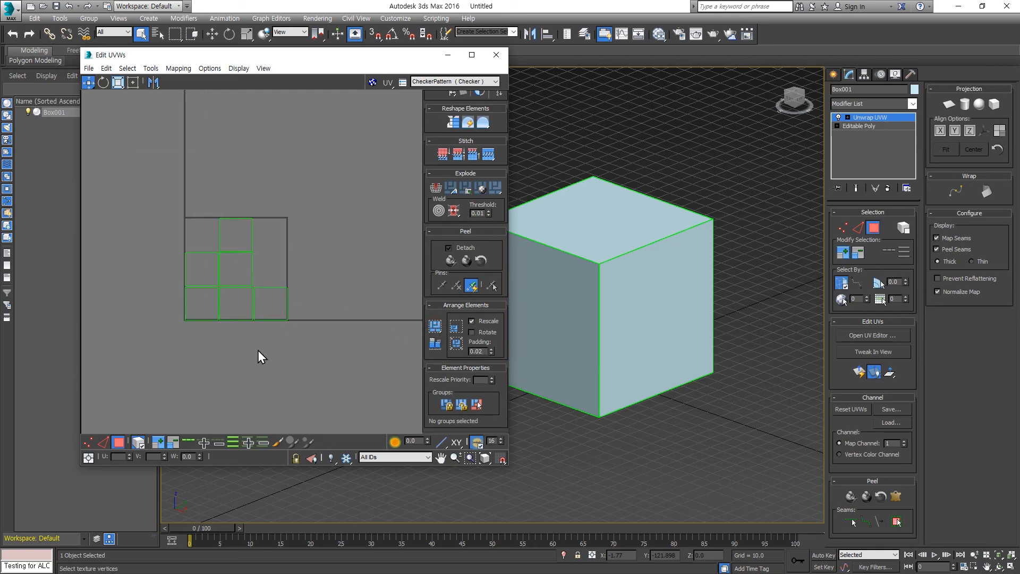
middle_click_drag(258, 340, 302, 410)
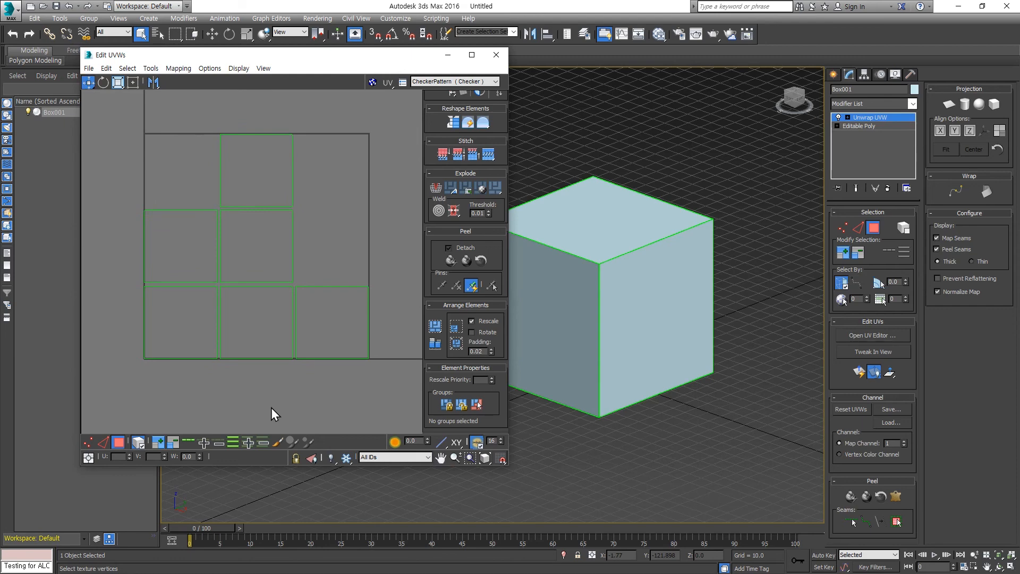
Step: Group the two UV elements in the middle row of the packed layout
left_click_drag(329, 244, 154, 264)
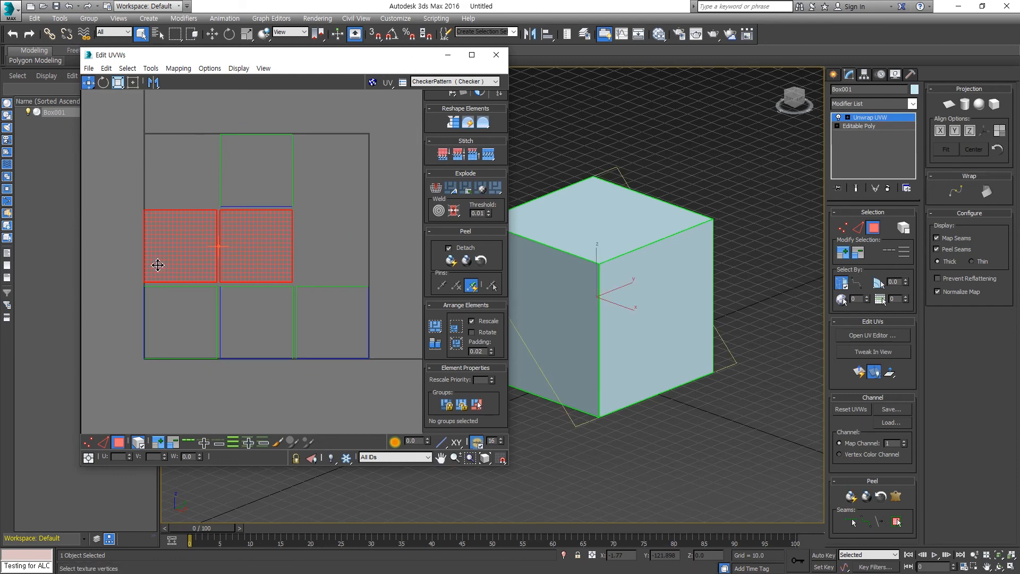
left_click(445, 407)
left_click(263, 390)
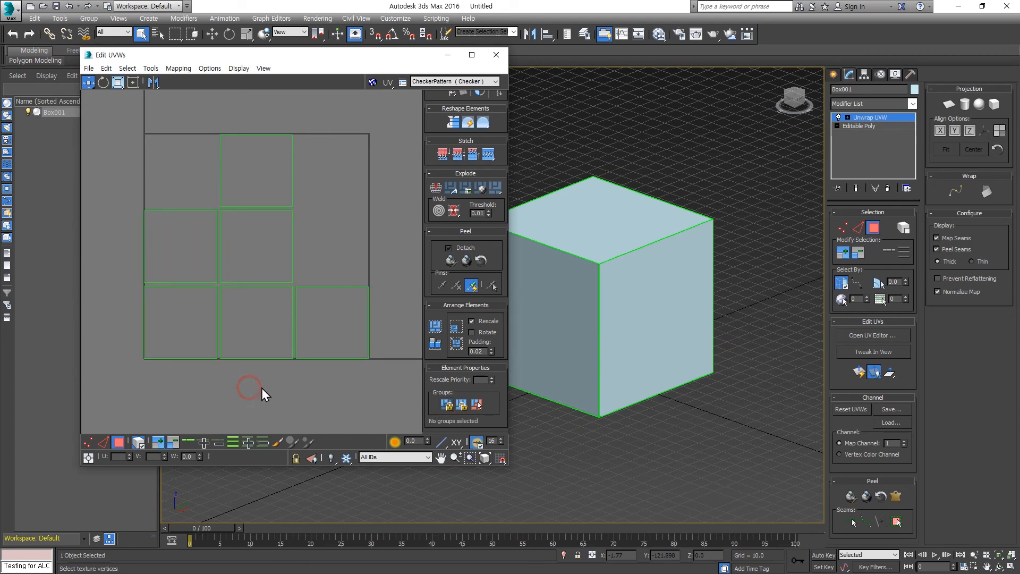
Step: Group the first two UV elements of the bottom row, set their rescale priority to 0.5, and check it on each element
left_click_drag(262, 386, 142, 317)
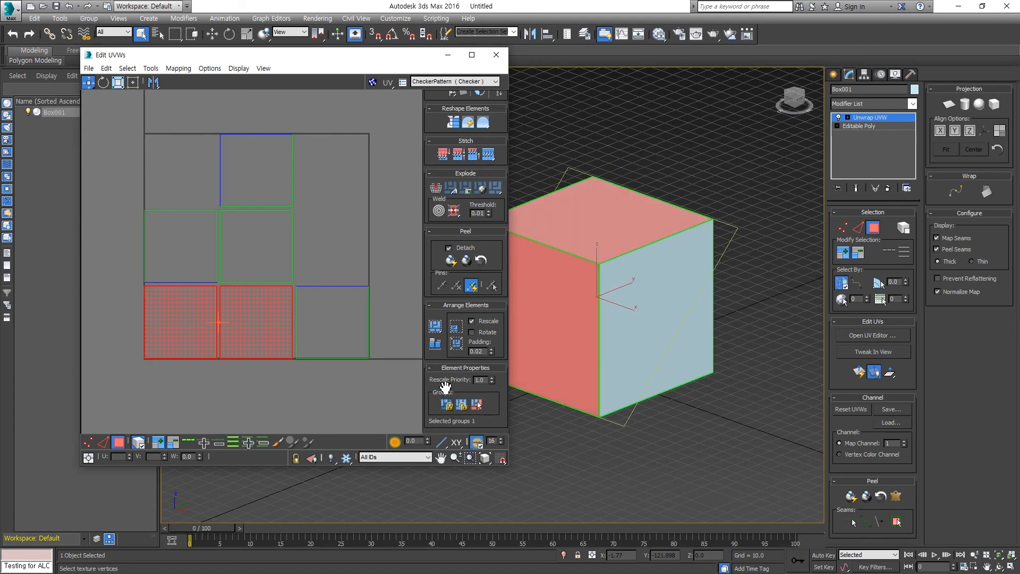
left_click(481, 379)
key("BackSpace")
key("Return")
left_click(397, 399)
key("Return")
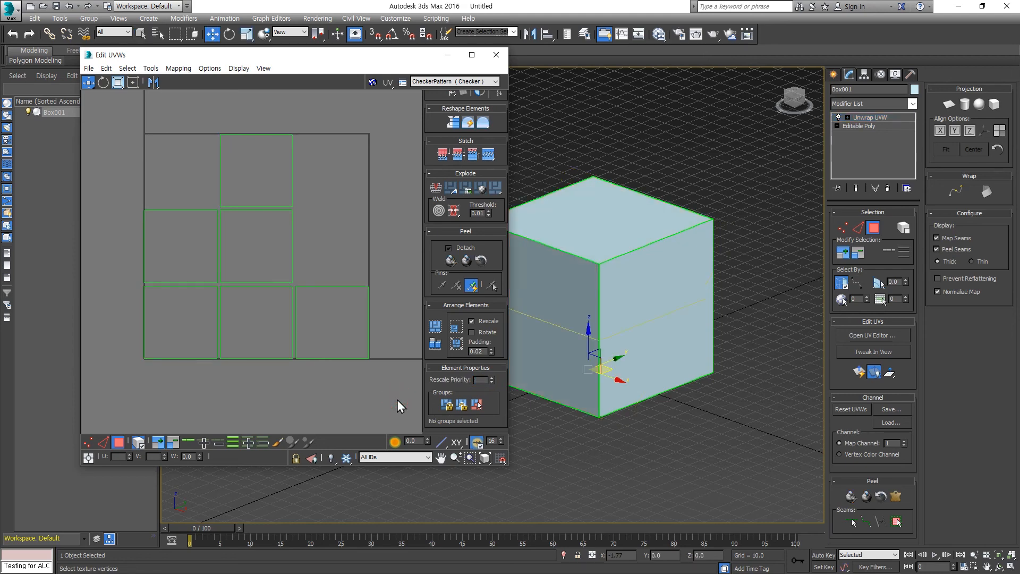
left_click(948, 105)
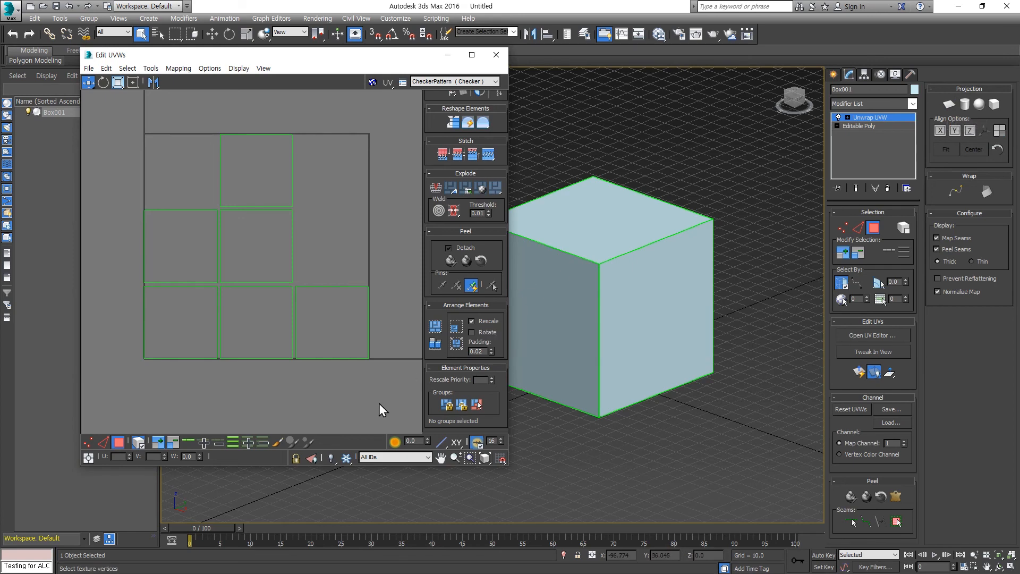
left_click(269, 347)
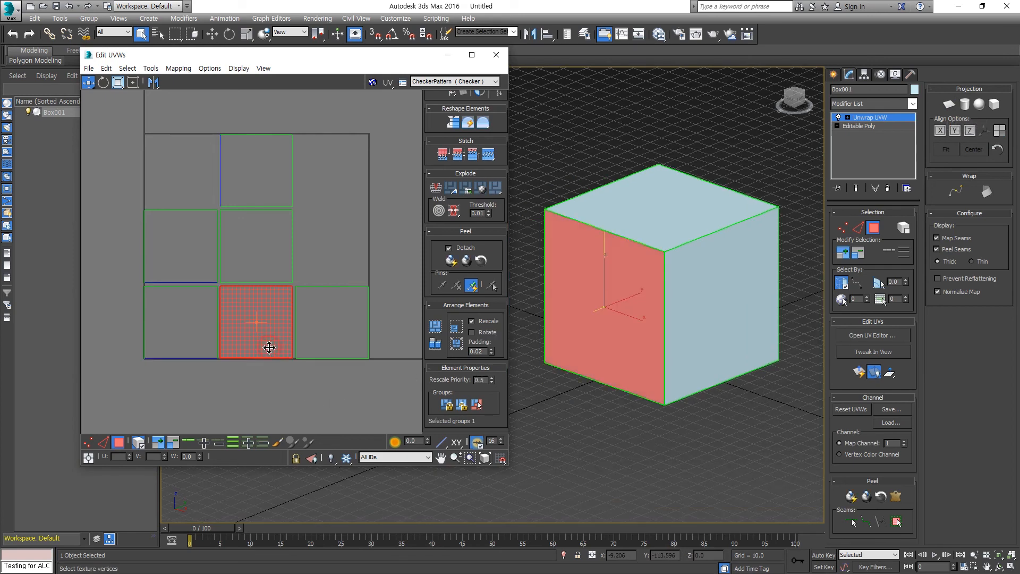
left_click(195, 338)
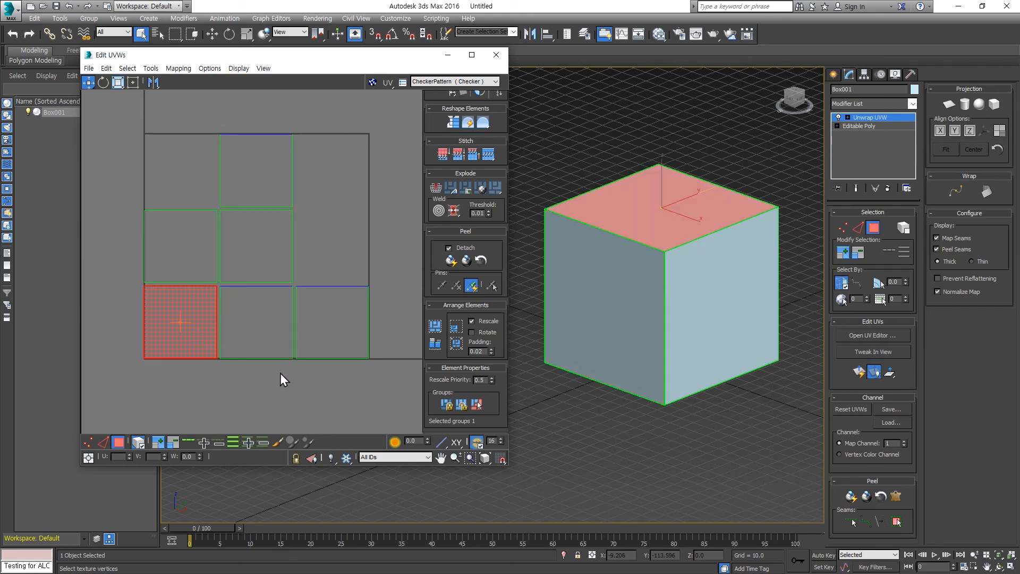
left_click(320, 379)
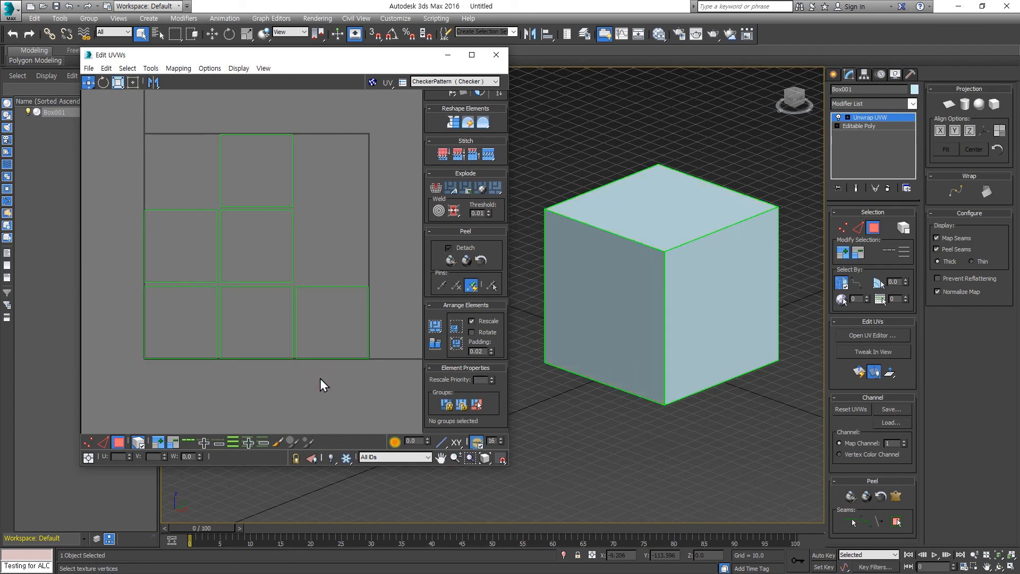
Step: Set the rescale priority of the bottom row's last UV element to 0.2 and repack all UV elements
left_click(340, 319)
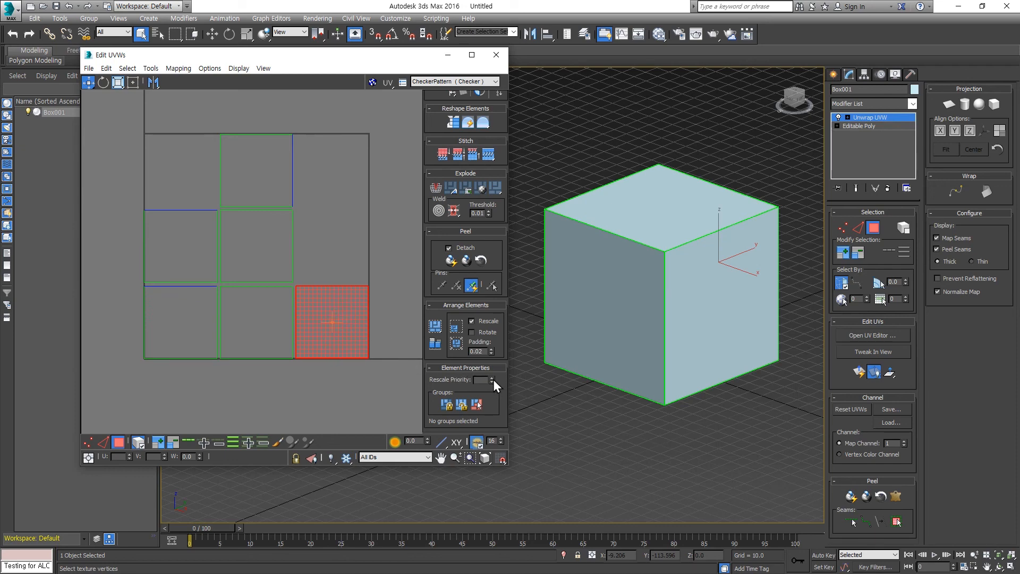
mouse_move(492, 379)
left_mouse_down()
mouse_move(485, 349)
mouse_move(482, 368)
left_mouse_up()
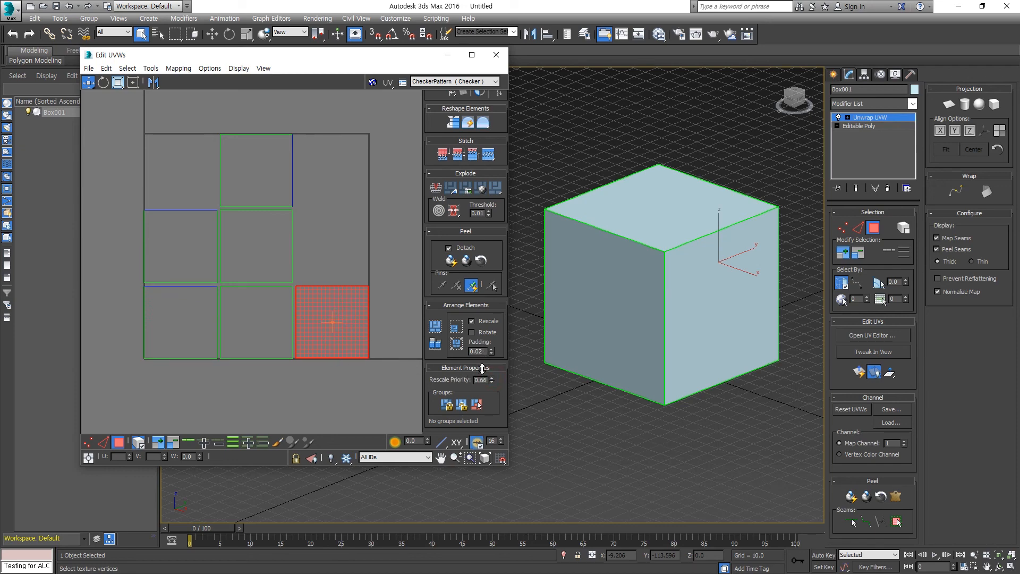
left_click(324, 391)
left_click(332, 342)
left_click(481, 380)
type(".2")
key("Return")
left_click(388, 391)
left_click(353, 328)
left_click(330, 394)
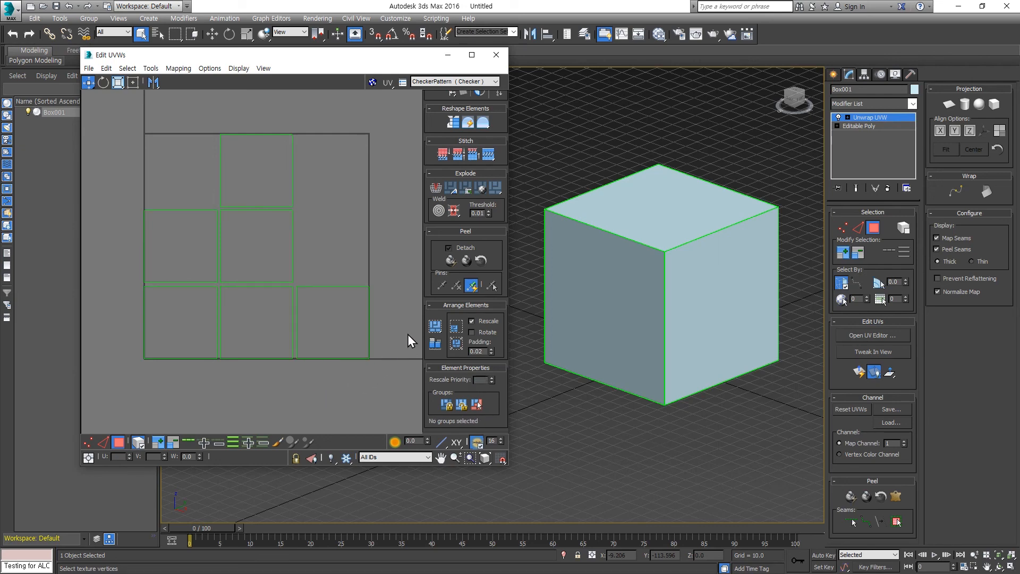
left_click(434, 326)
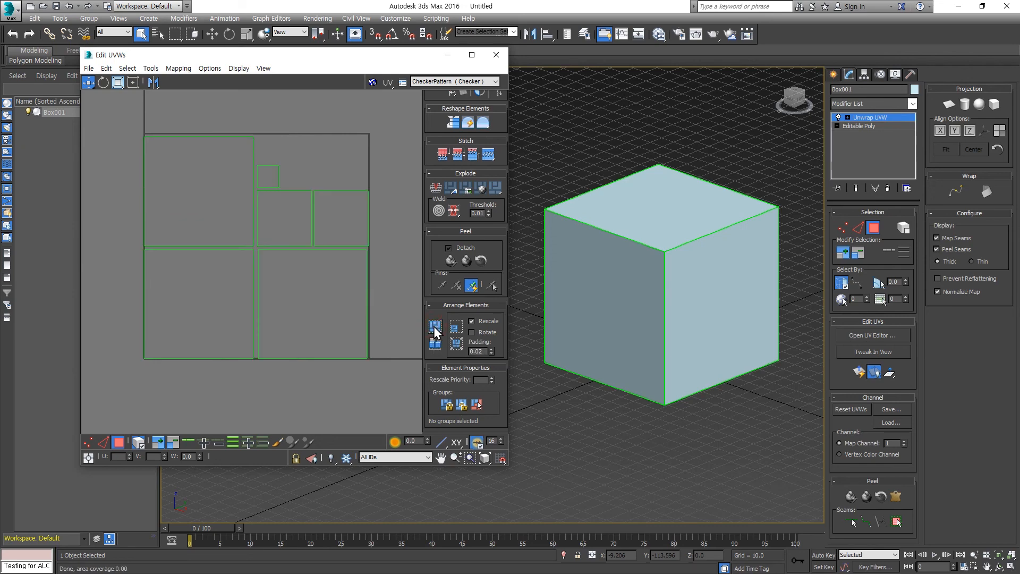
Step: Select the full group from one large bottom UV element, check the ungrouped large one, and select the full group of a medium element
left_click(330, 328)
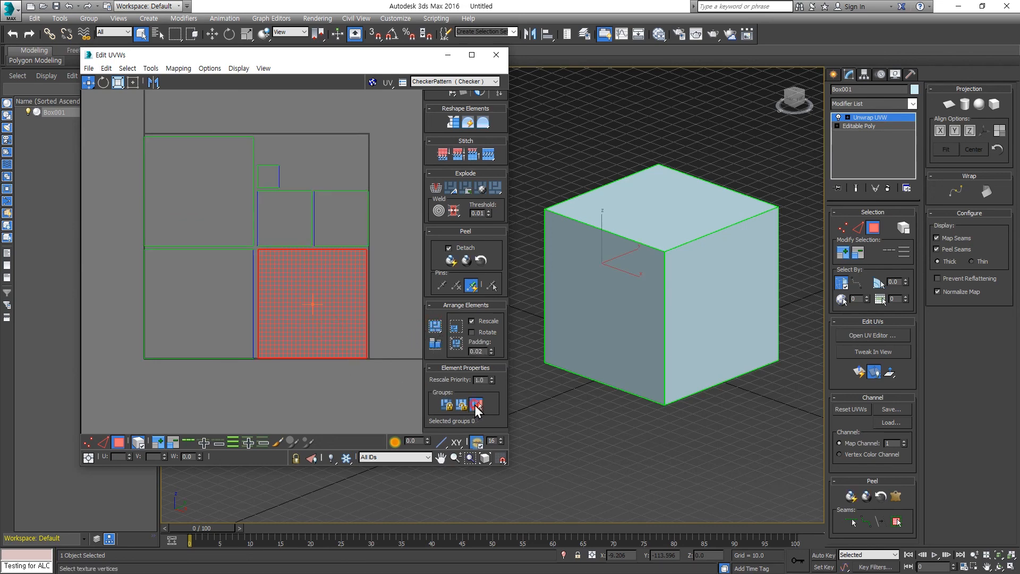
left_click(475, 404)
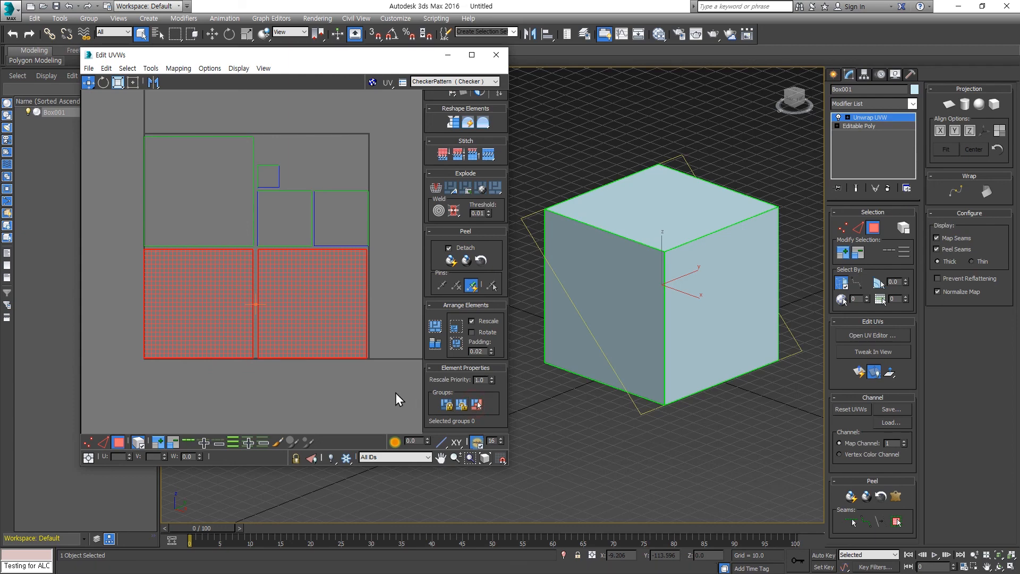
left_click(209, 228)
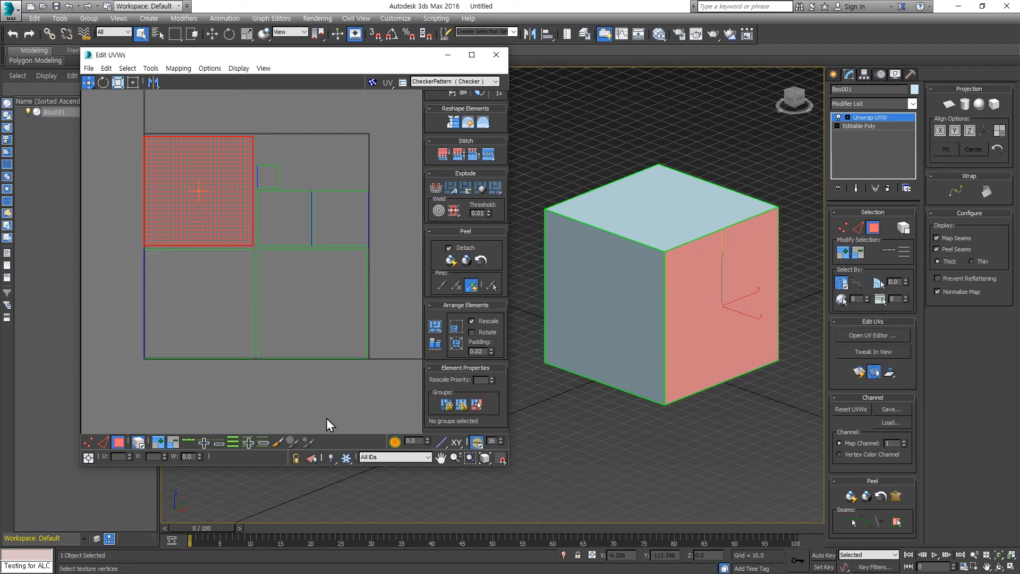
left_click(321, 219)
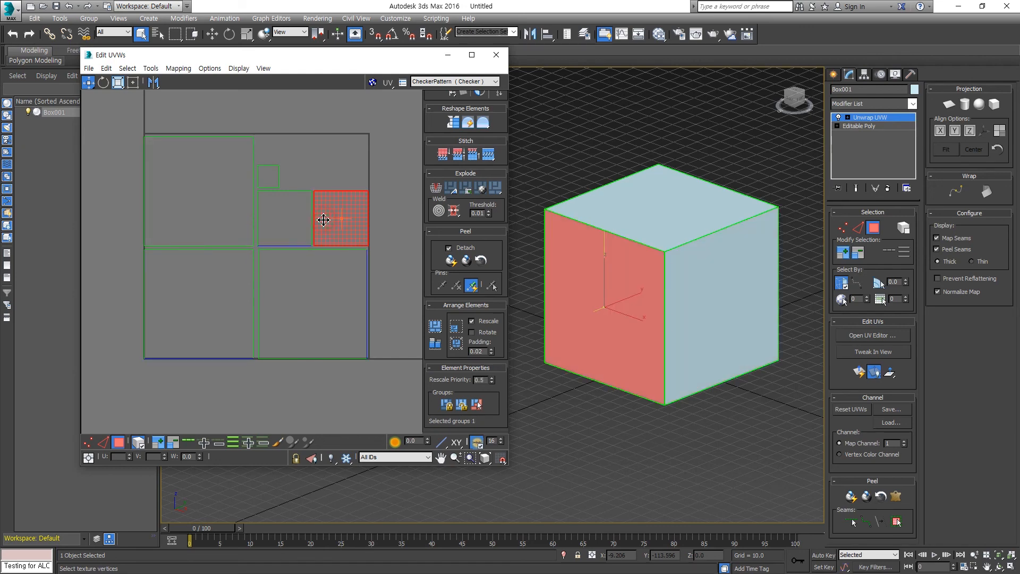
left_click(476, 405)
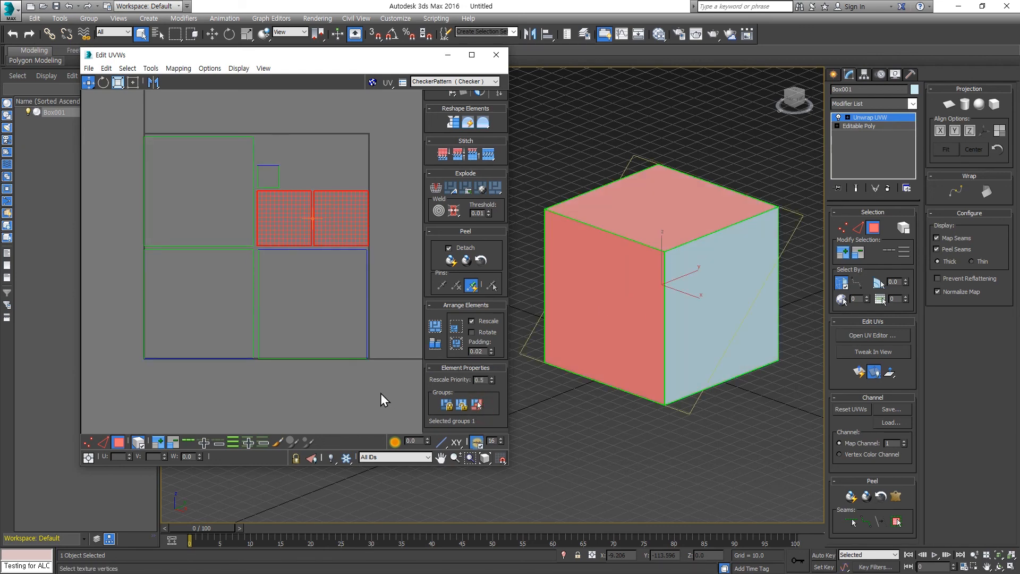
Step: Compare the rescale priorities of the smallest, a large and a medium UV element by selecting each one
left_click(269, 177)
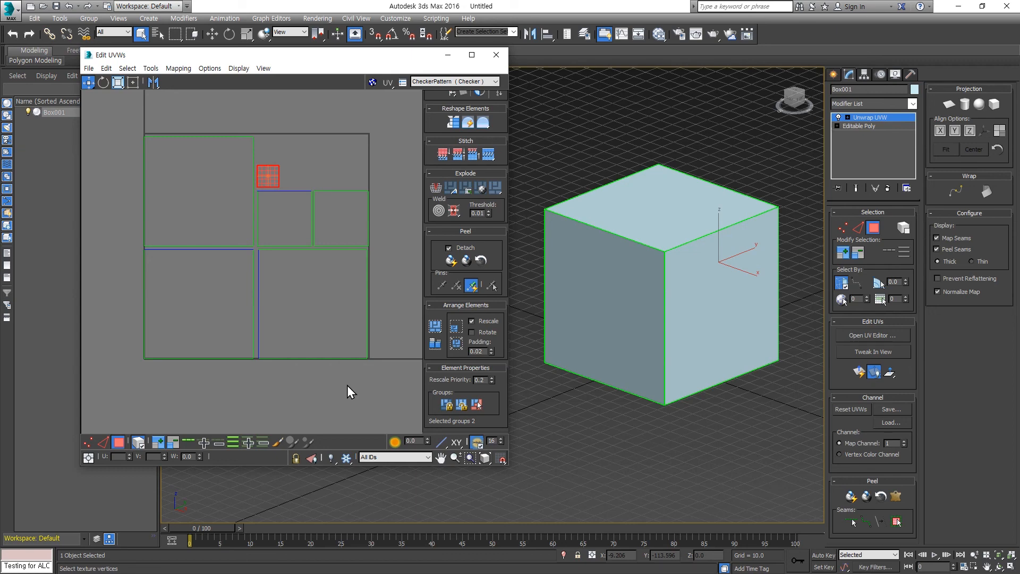
left_click(347, 345)
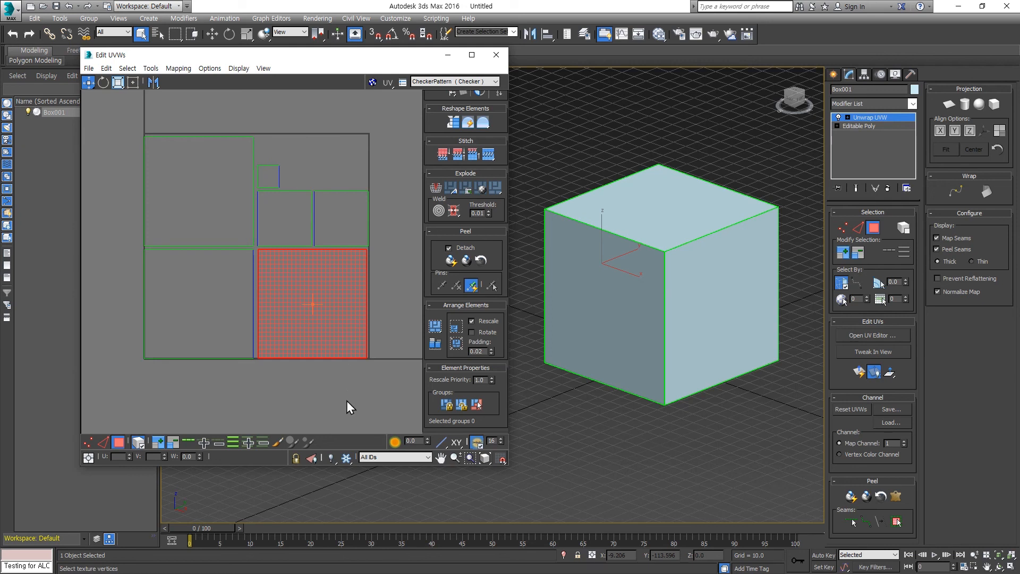
left_click(329, 213)
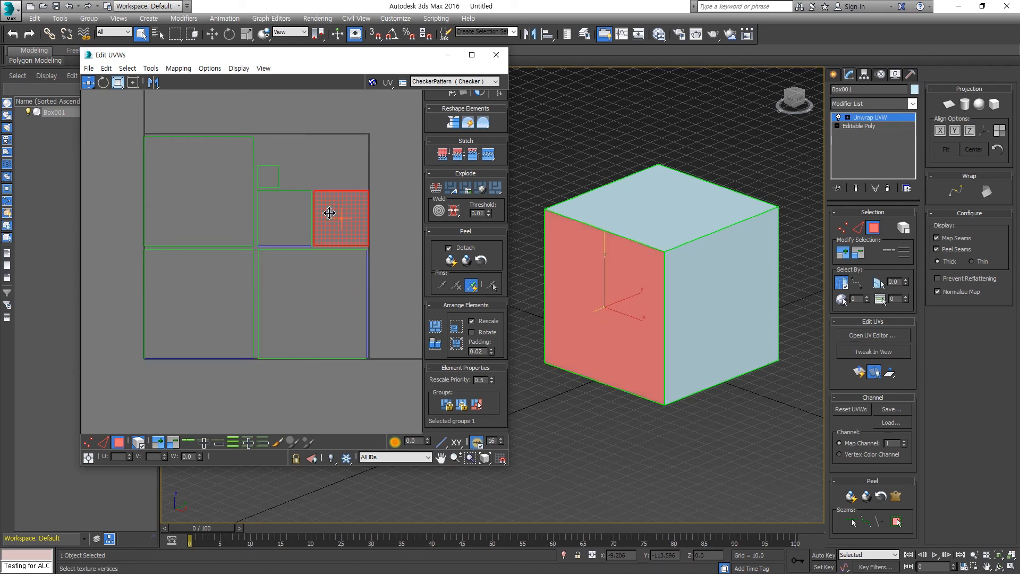
left_click(266, 171)
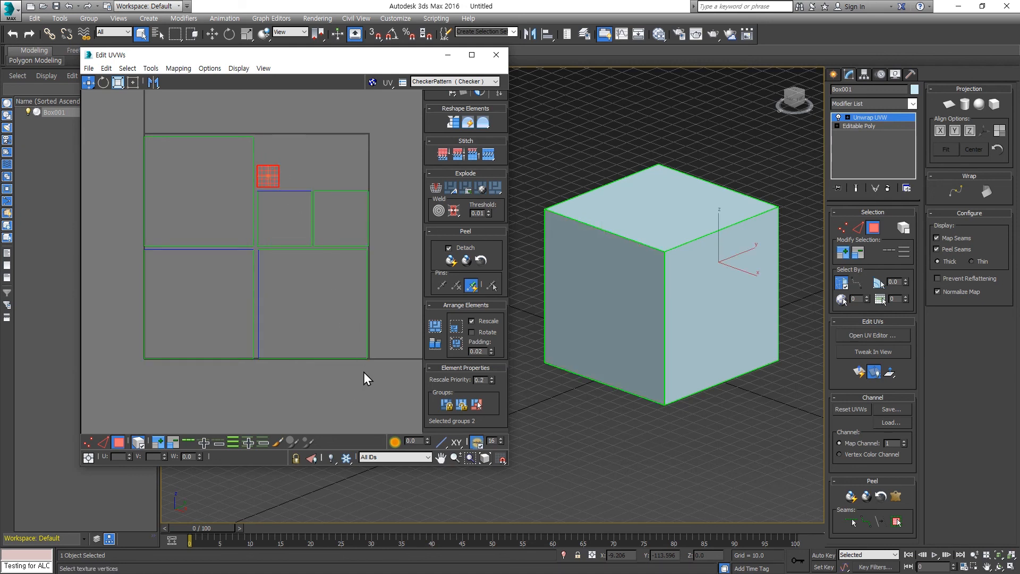